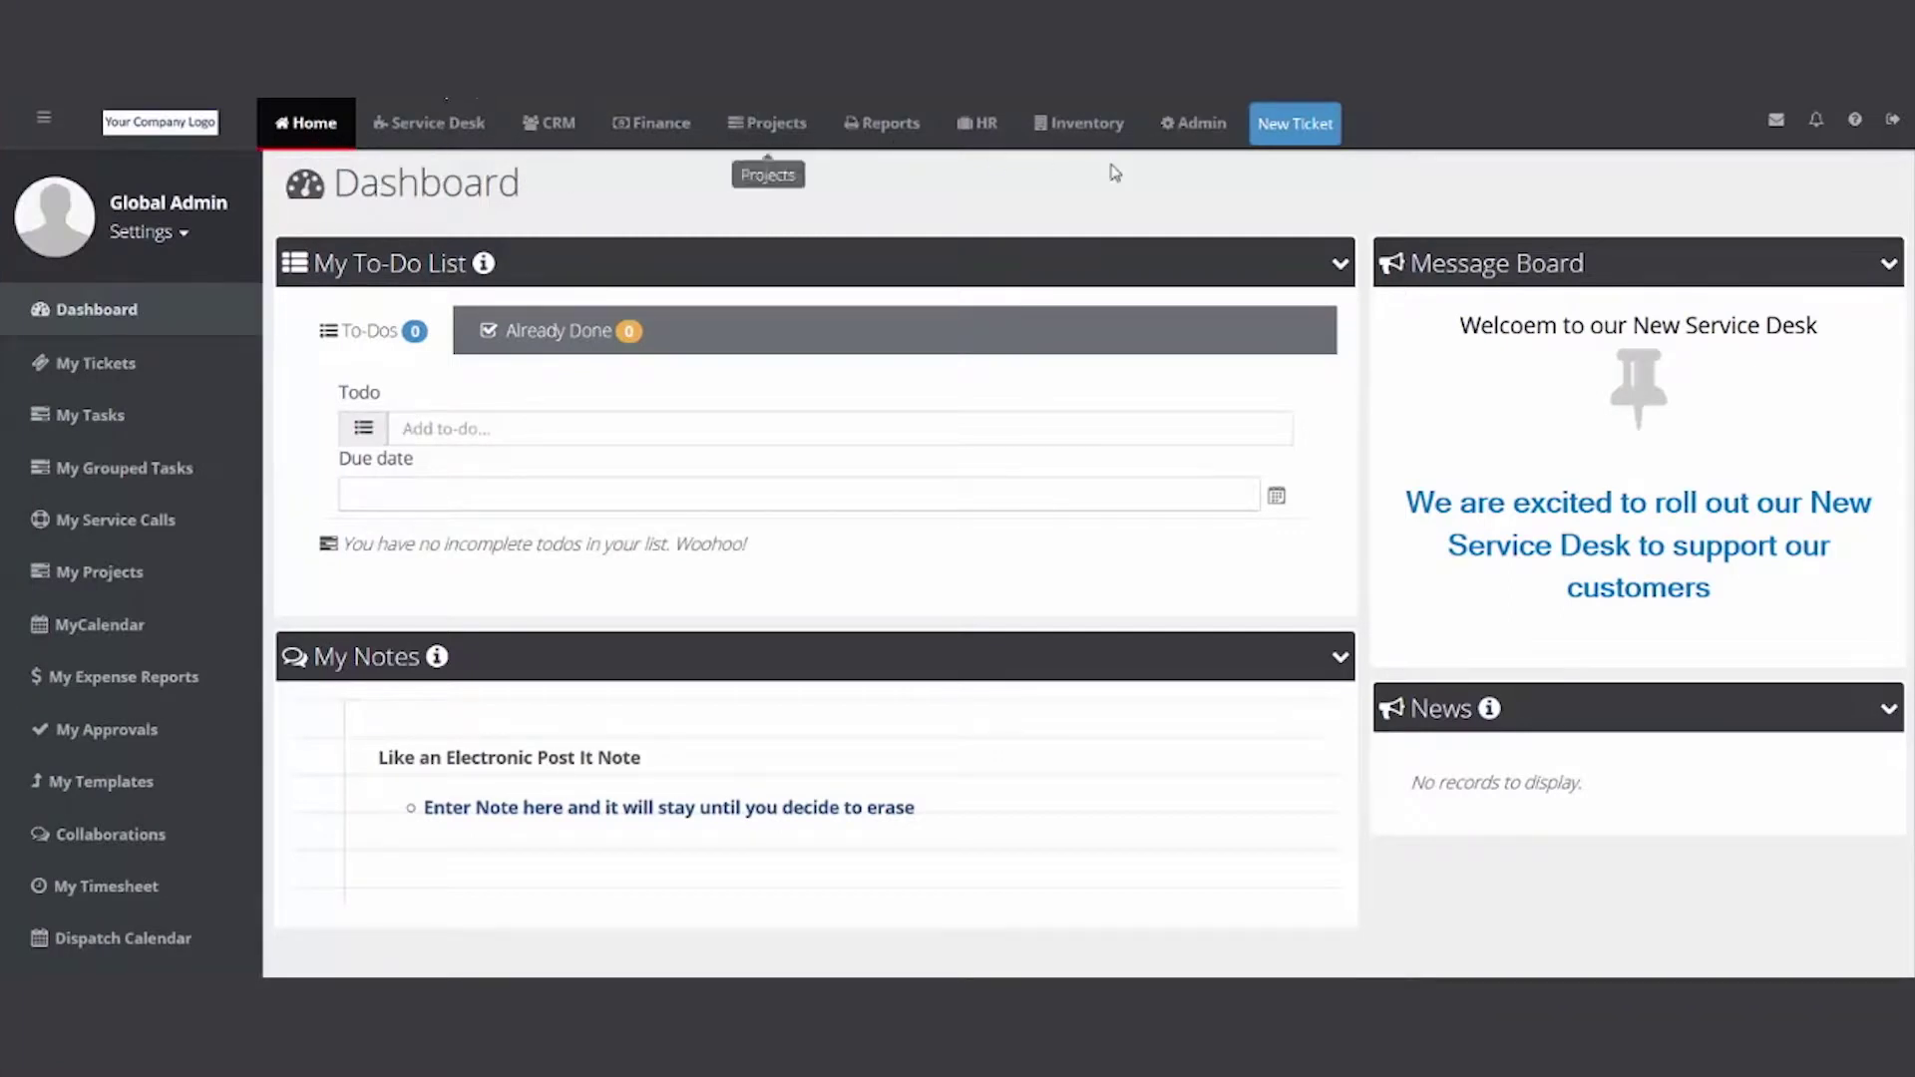
Switch from the home dashboard to the Administration Dashboard using the Admin tab.
{"action": "left_click", "coordinate": [1203, 128]}
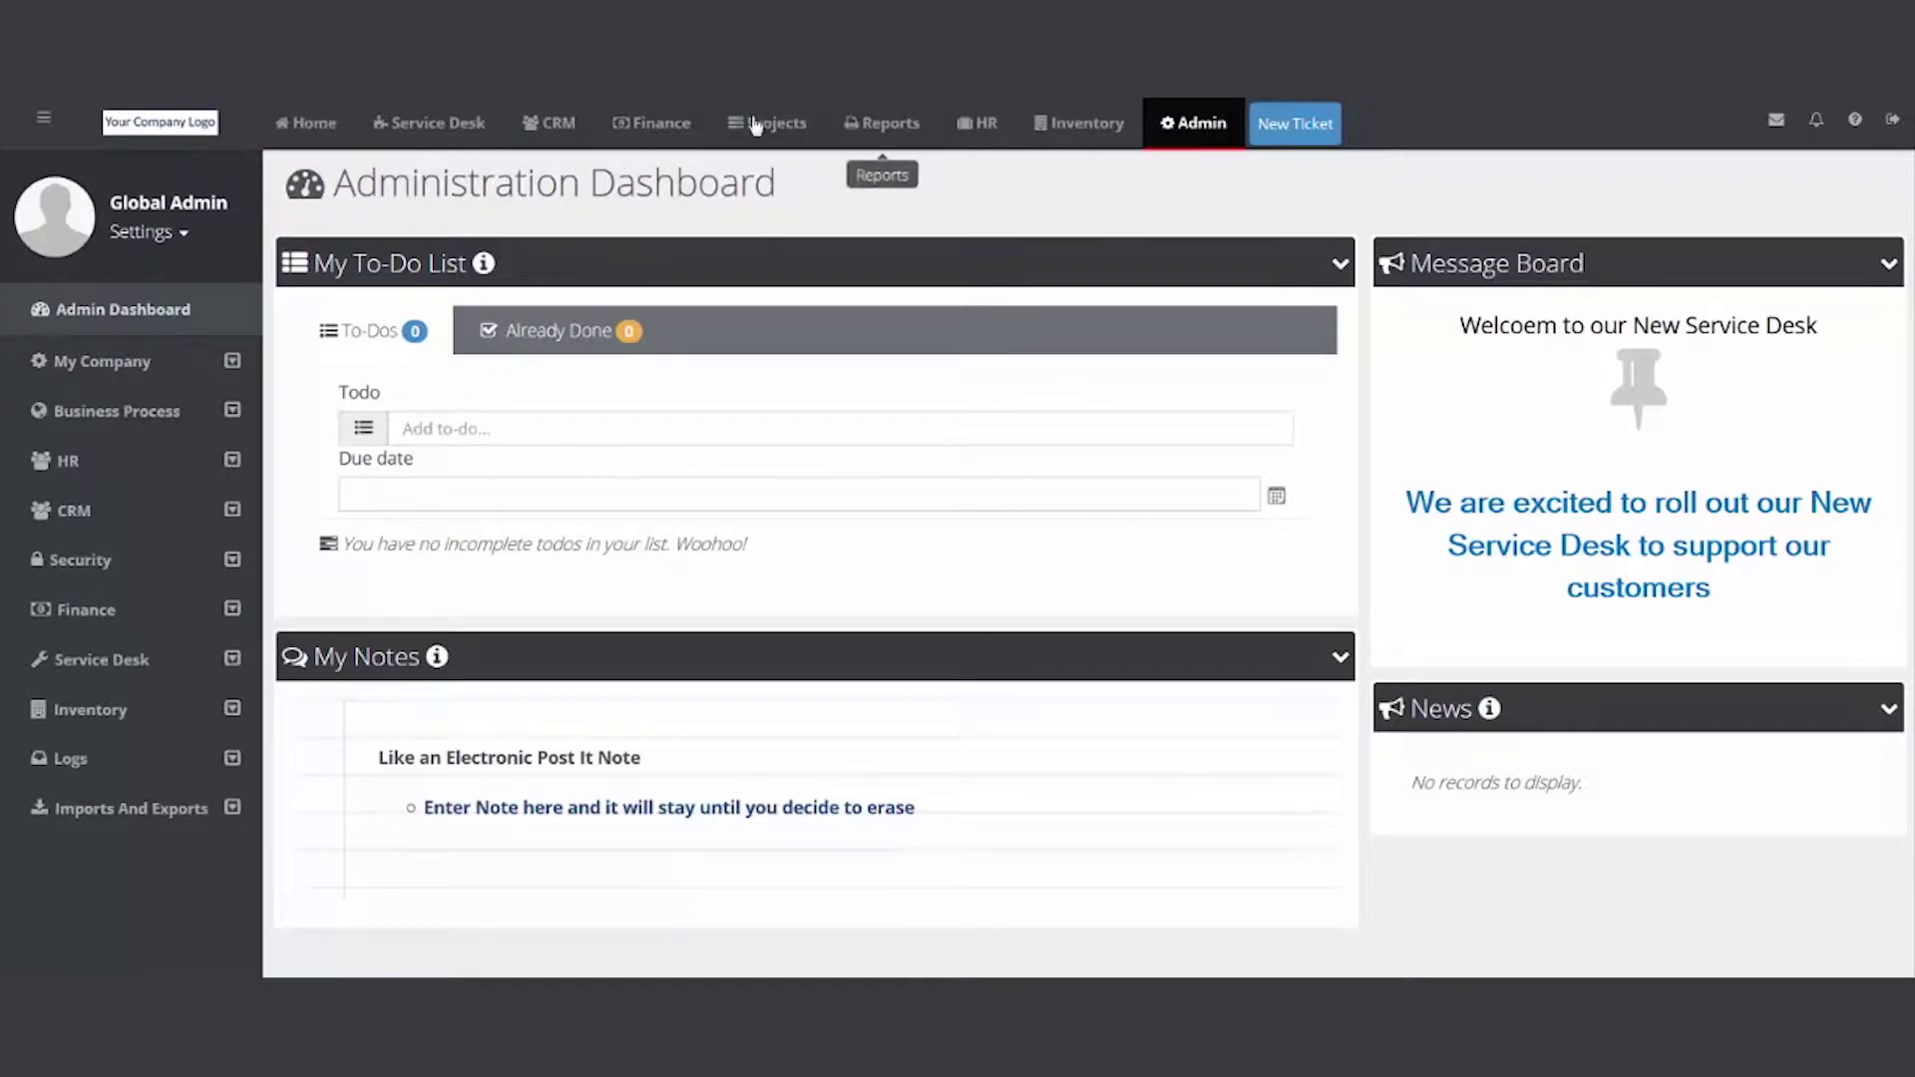
Expand My Company and show the Locations list with Headquarters / Main Office.
{"action": "left_click", "coordinate": [233, 365]}
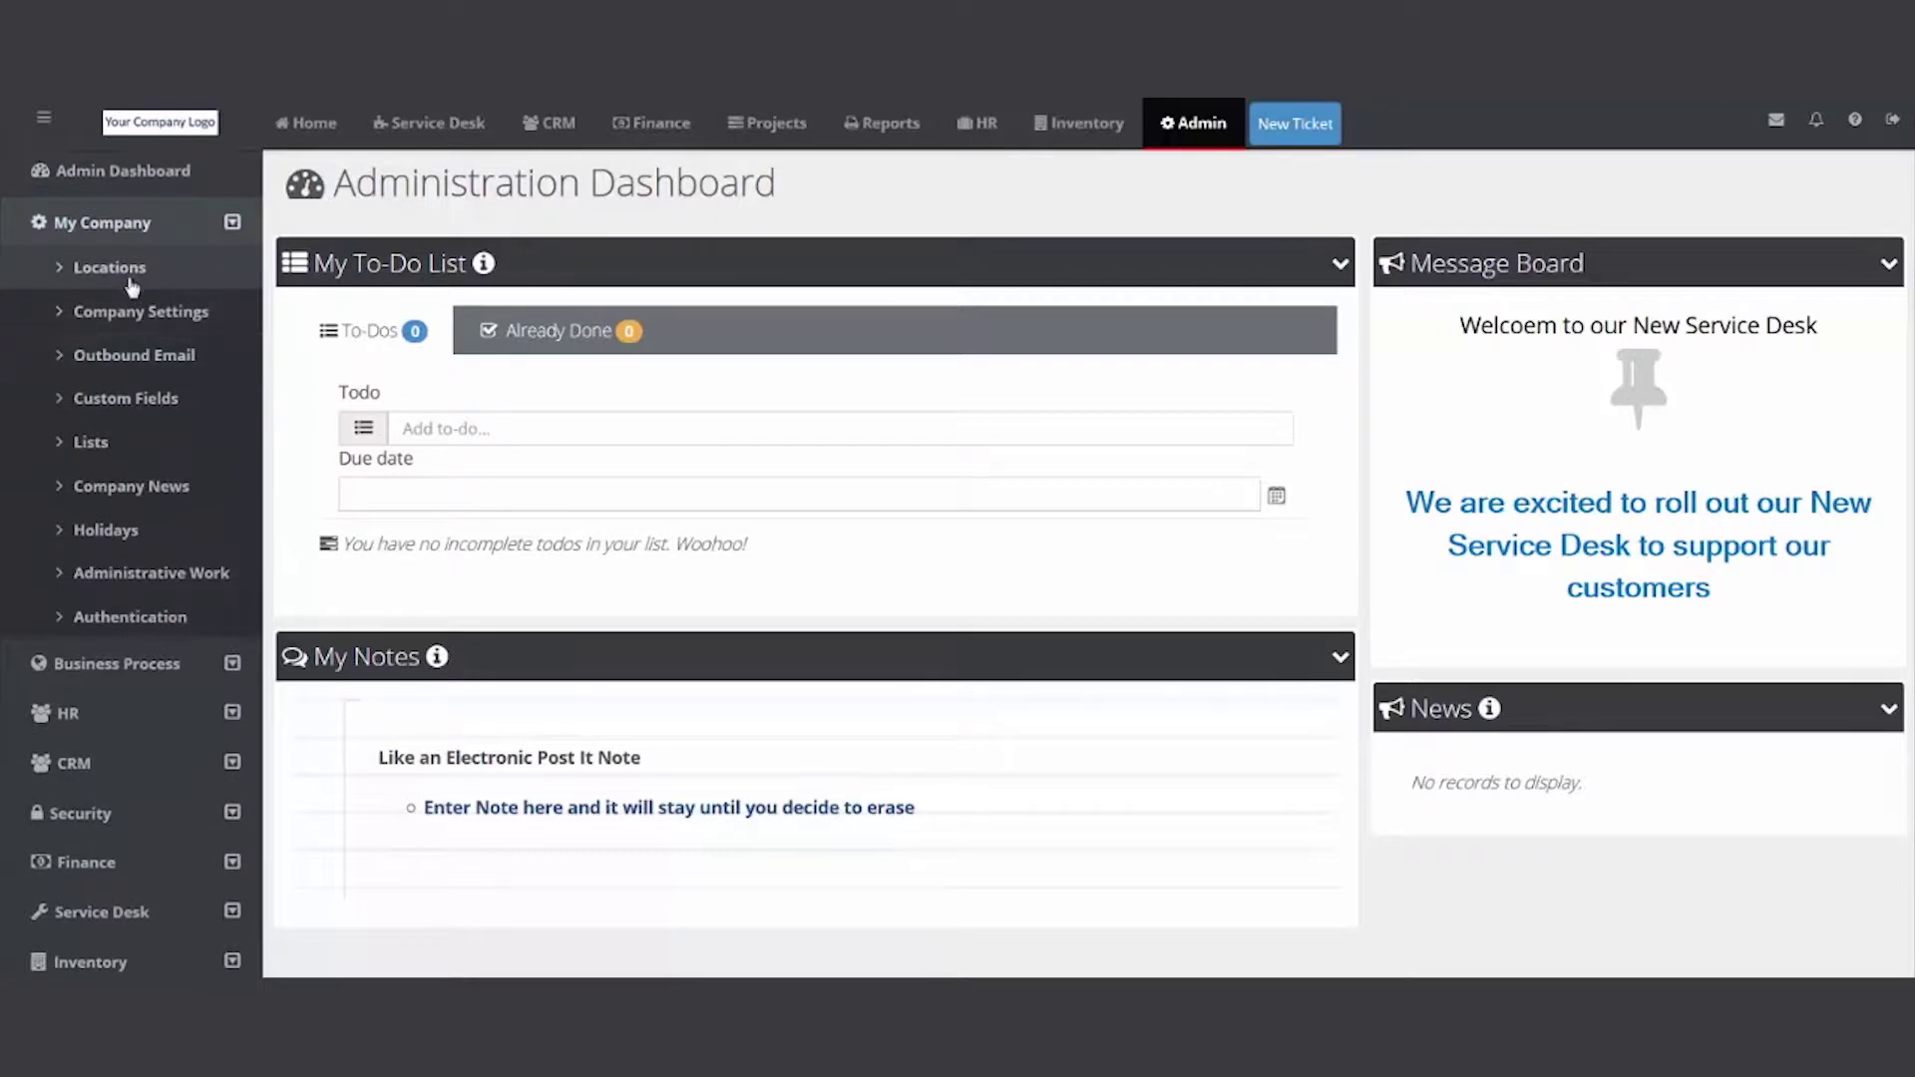
{"action": "left_click", "coordinate": [109, 269]}
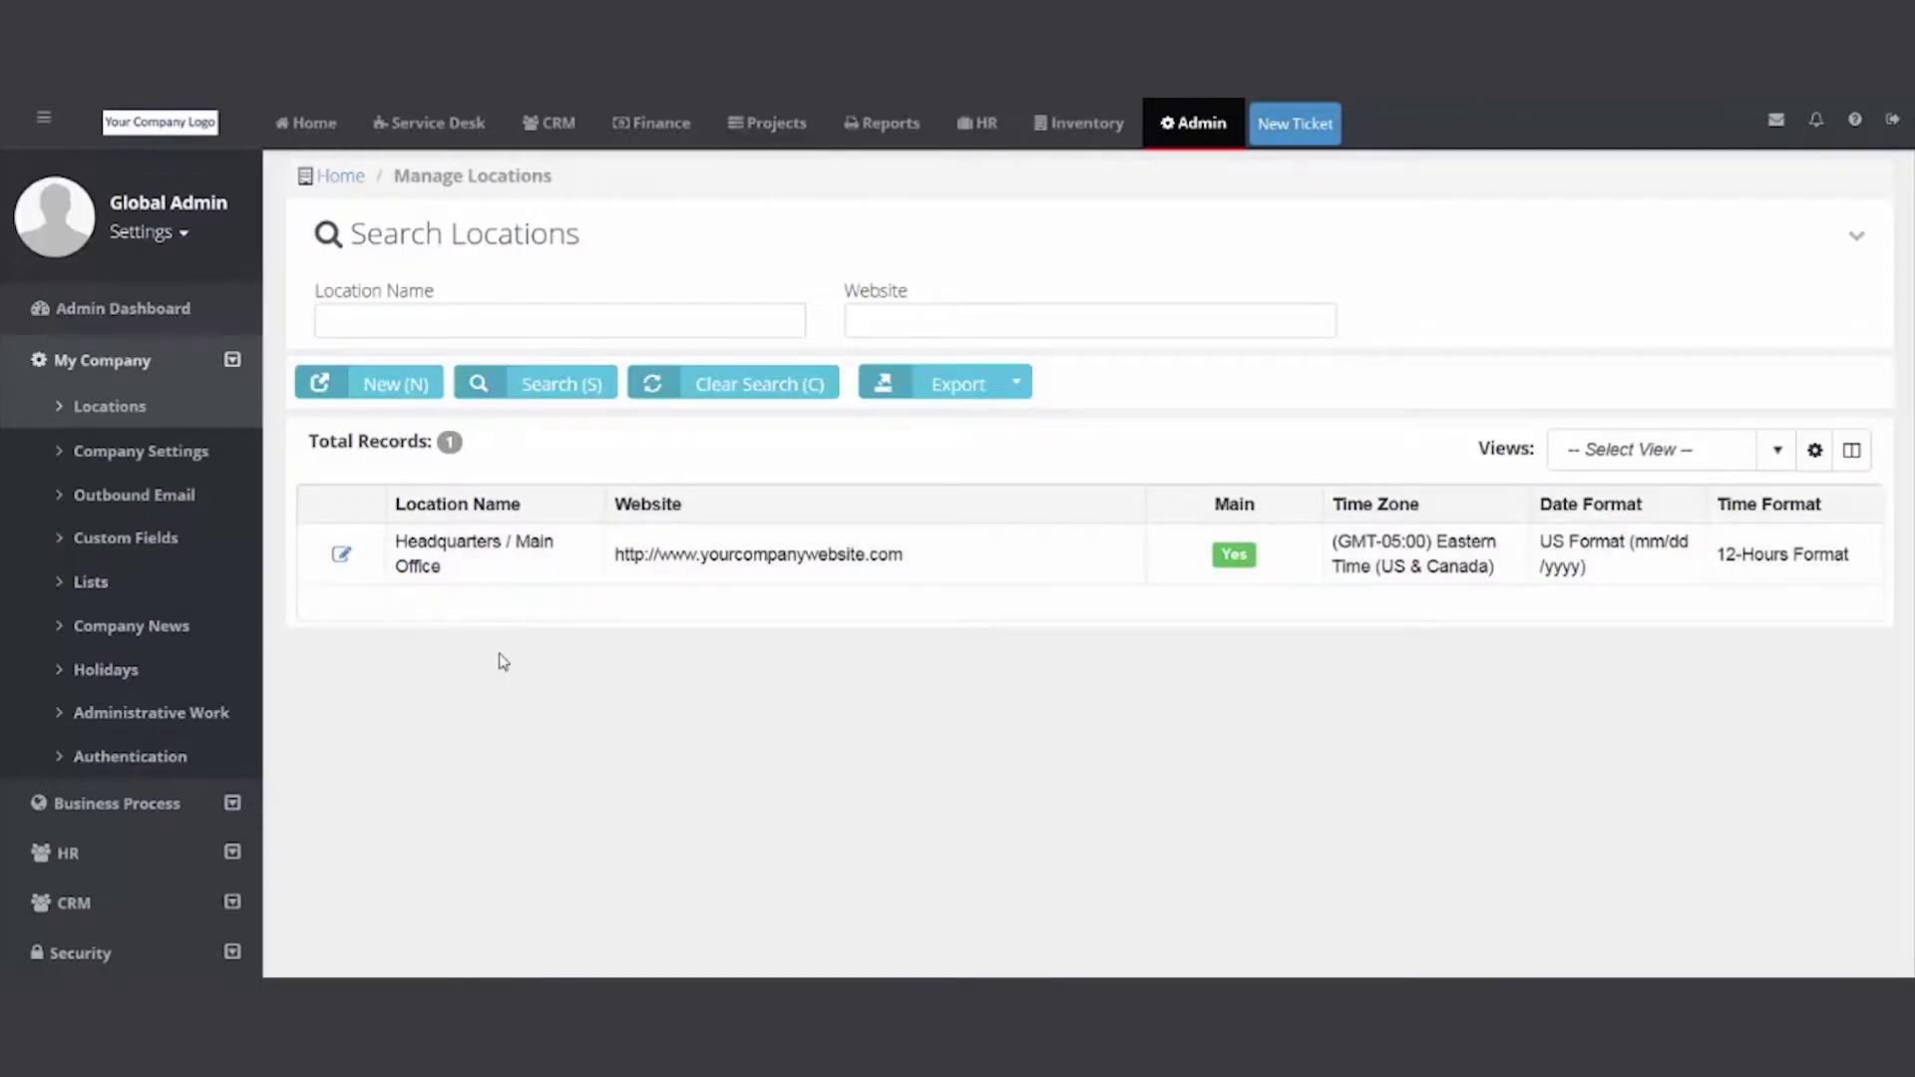
Copy the shipping address into the Headquarters billing contact and save the location.
{"action": "double_click", "coordinate": [498, 562]}
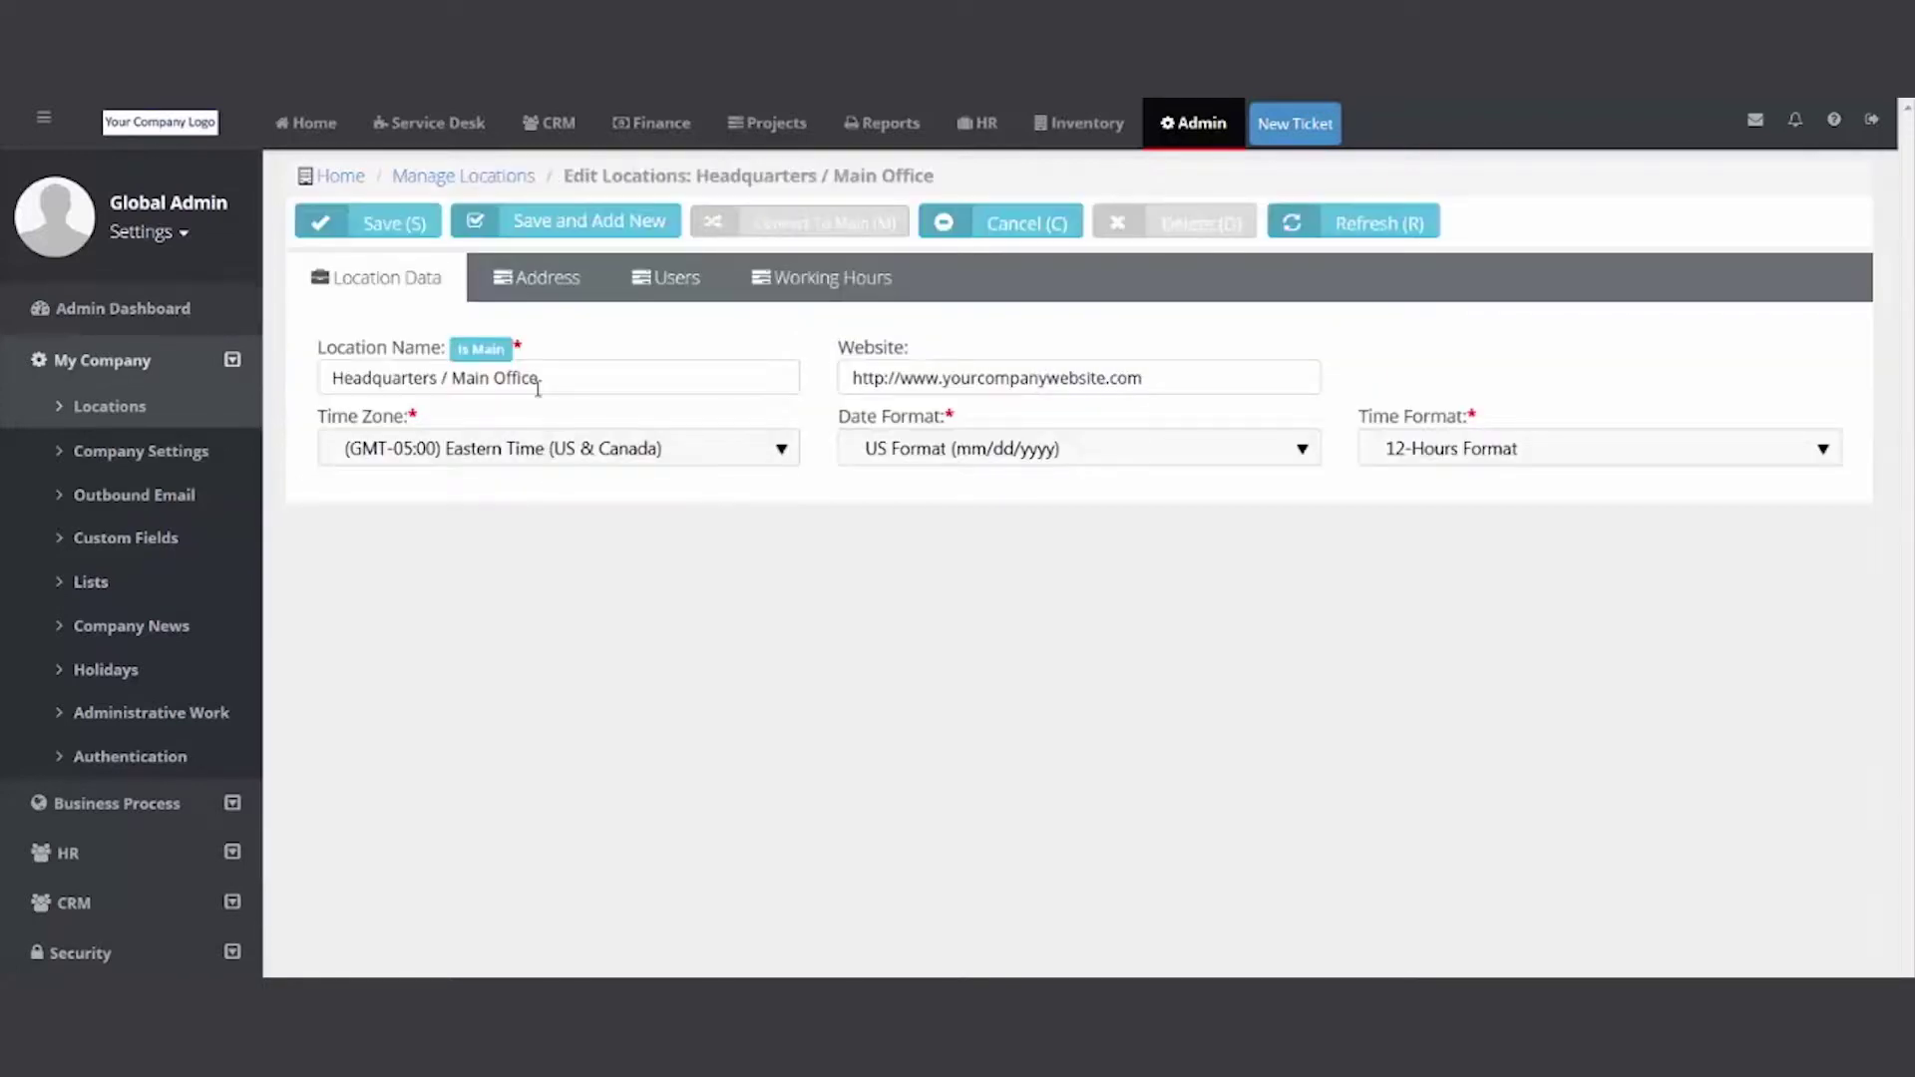
{"action": "left_click", "coordinate": [559, 387]}
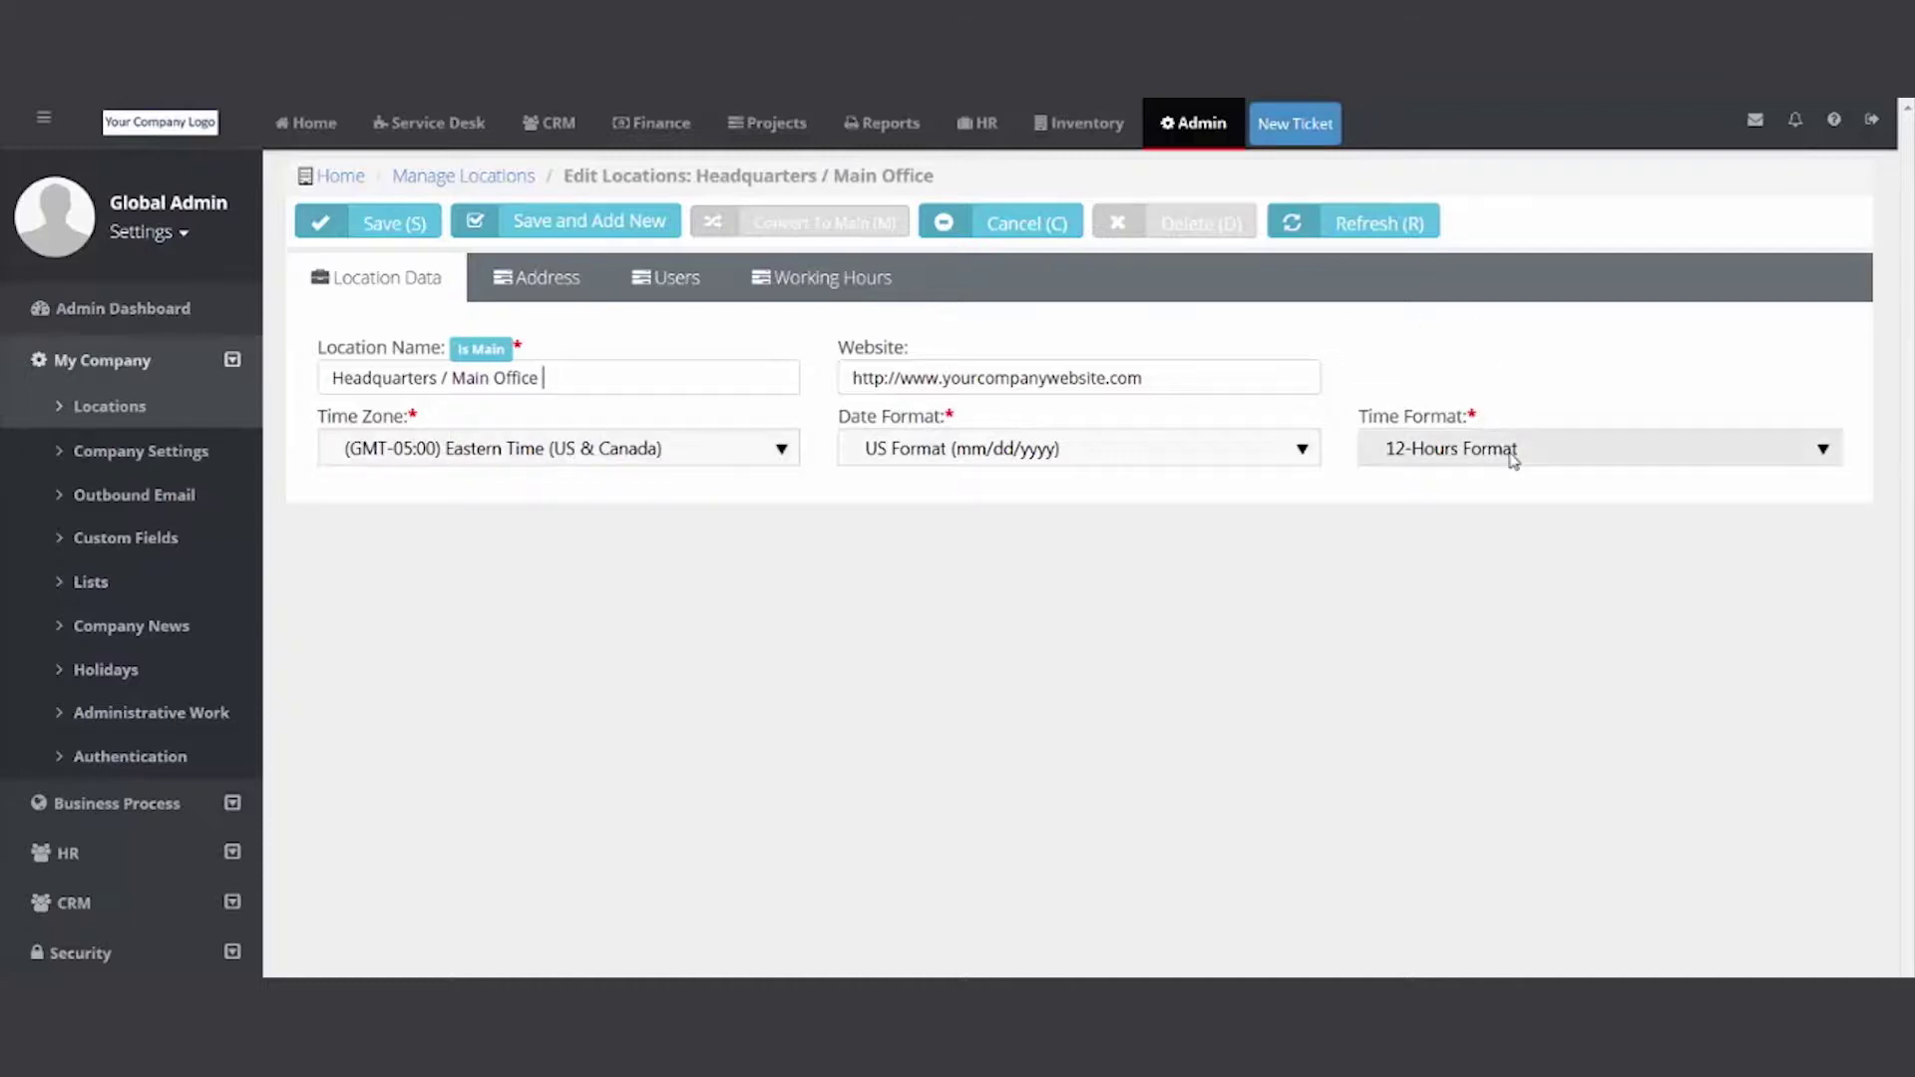
{"action": "left_click", "coordinate": [529, 291]}
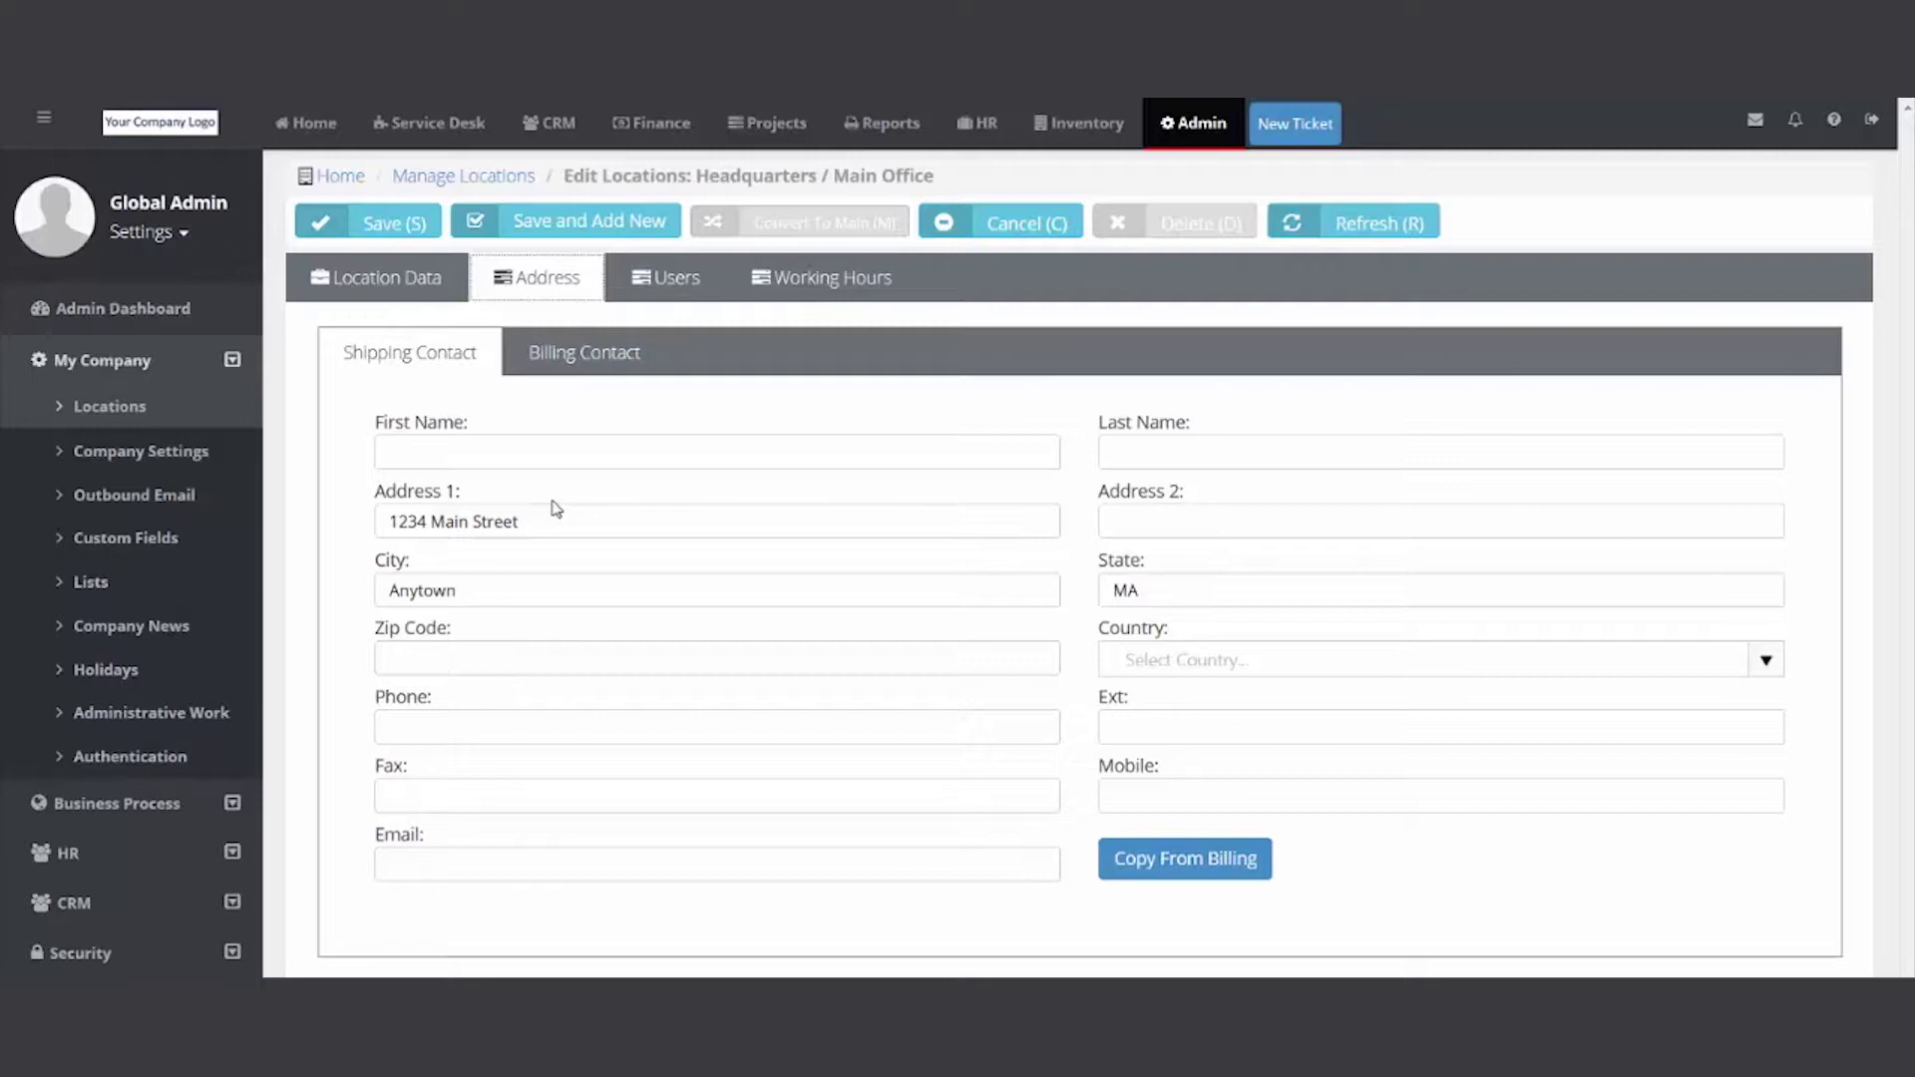
{"action": "left_click", "coordinate": [555, 373]}
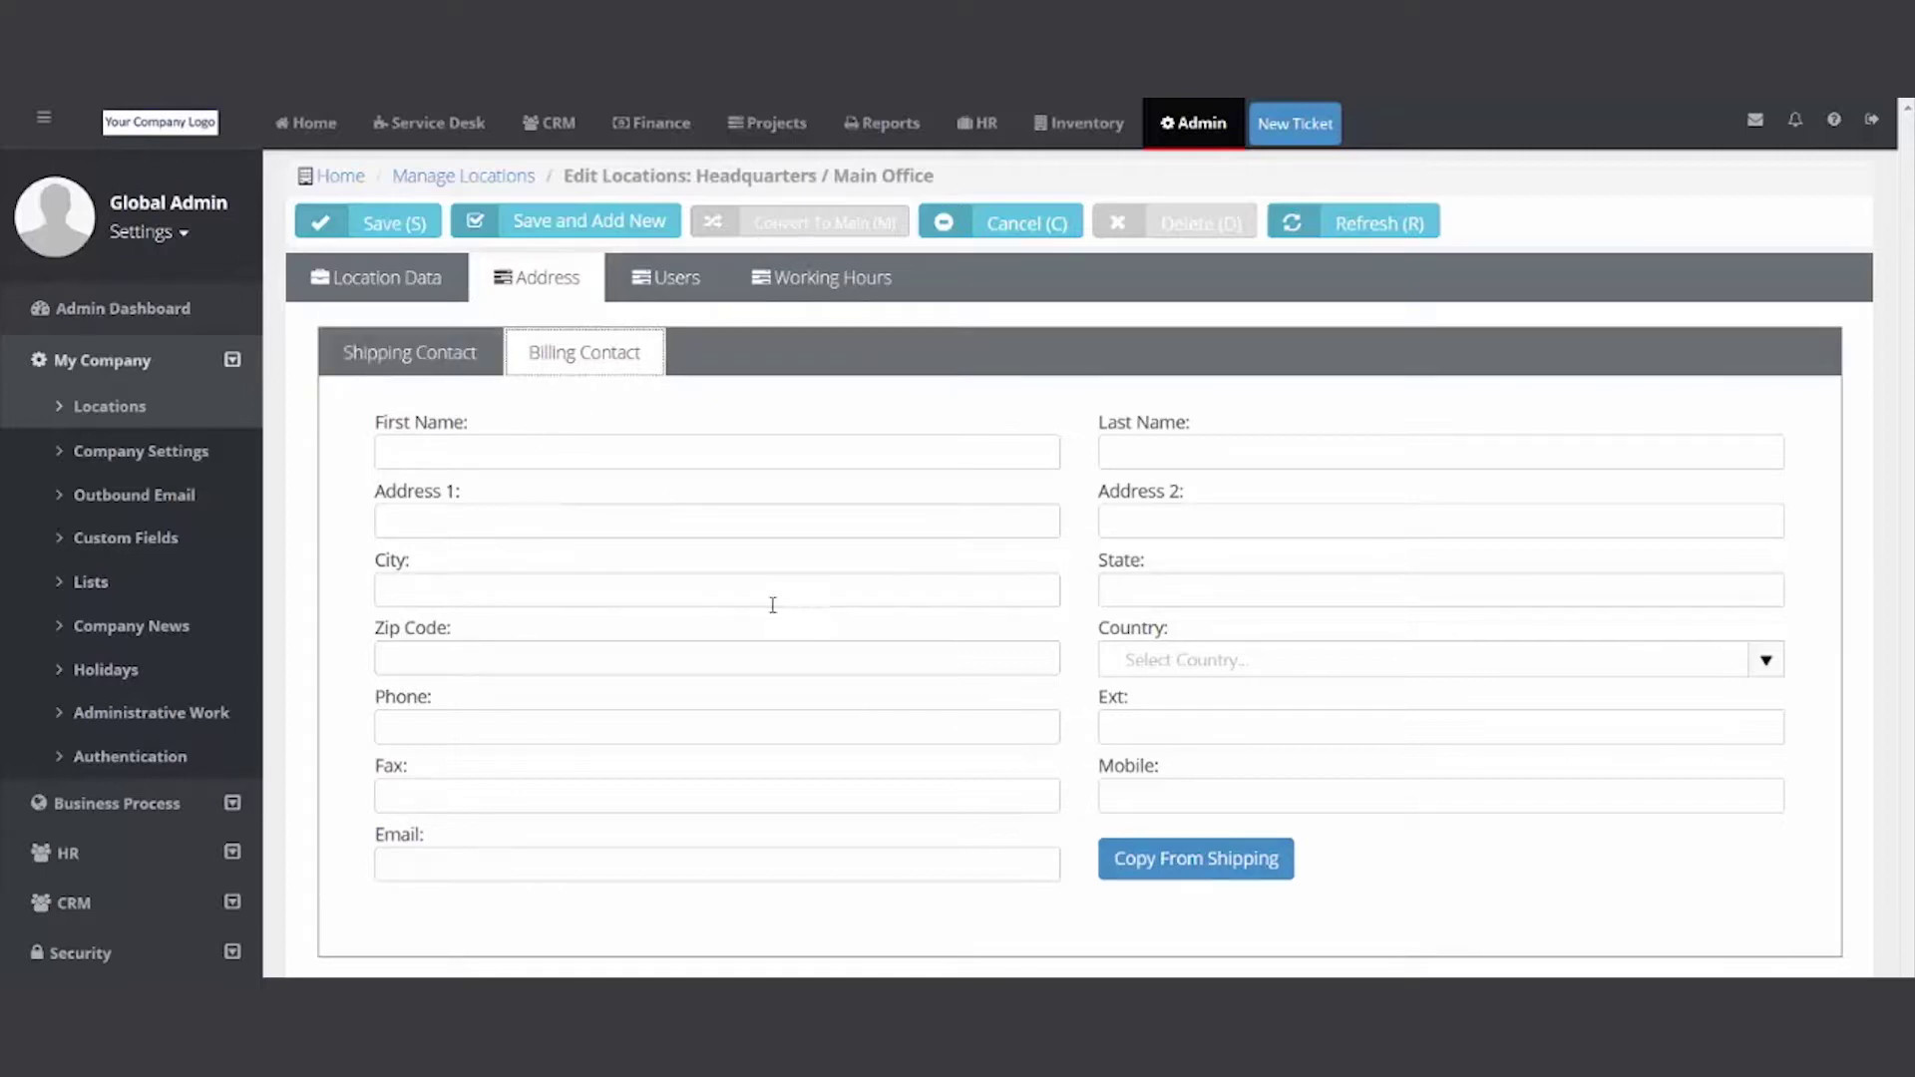
{"action": "left_click", "coordinate": [1162, 878]}
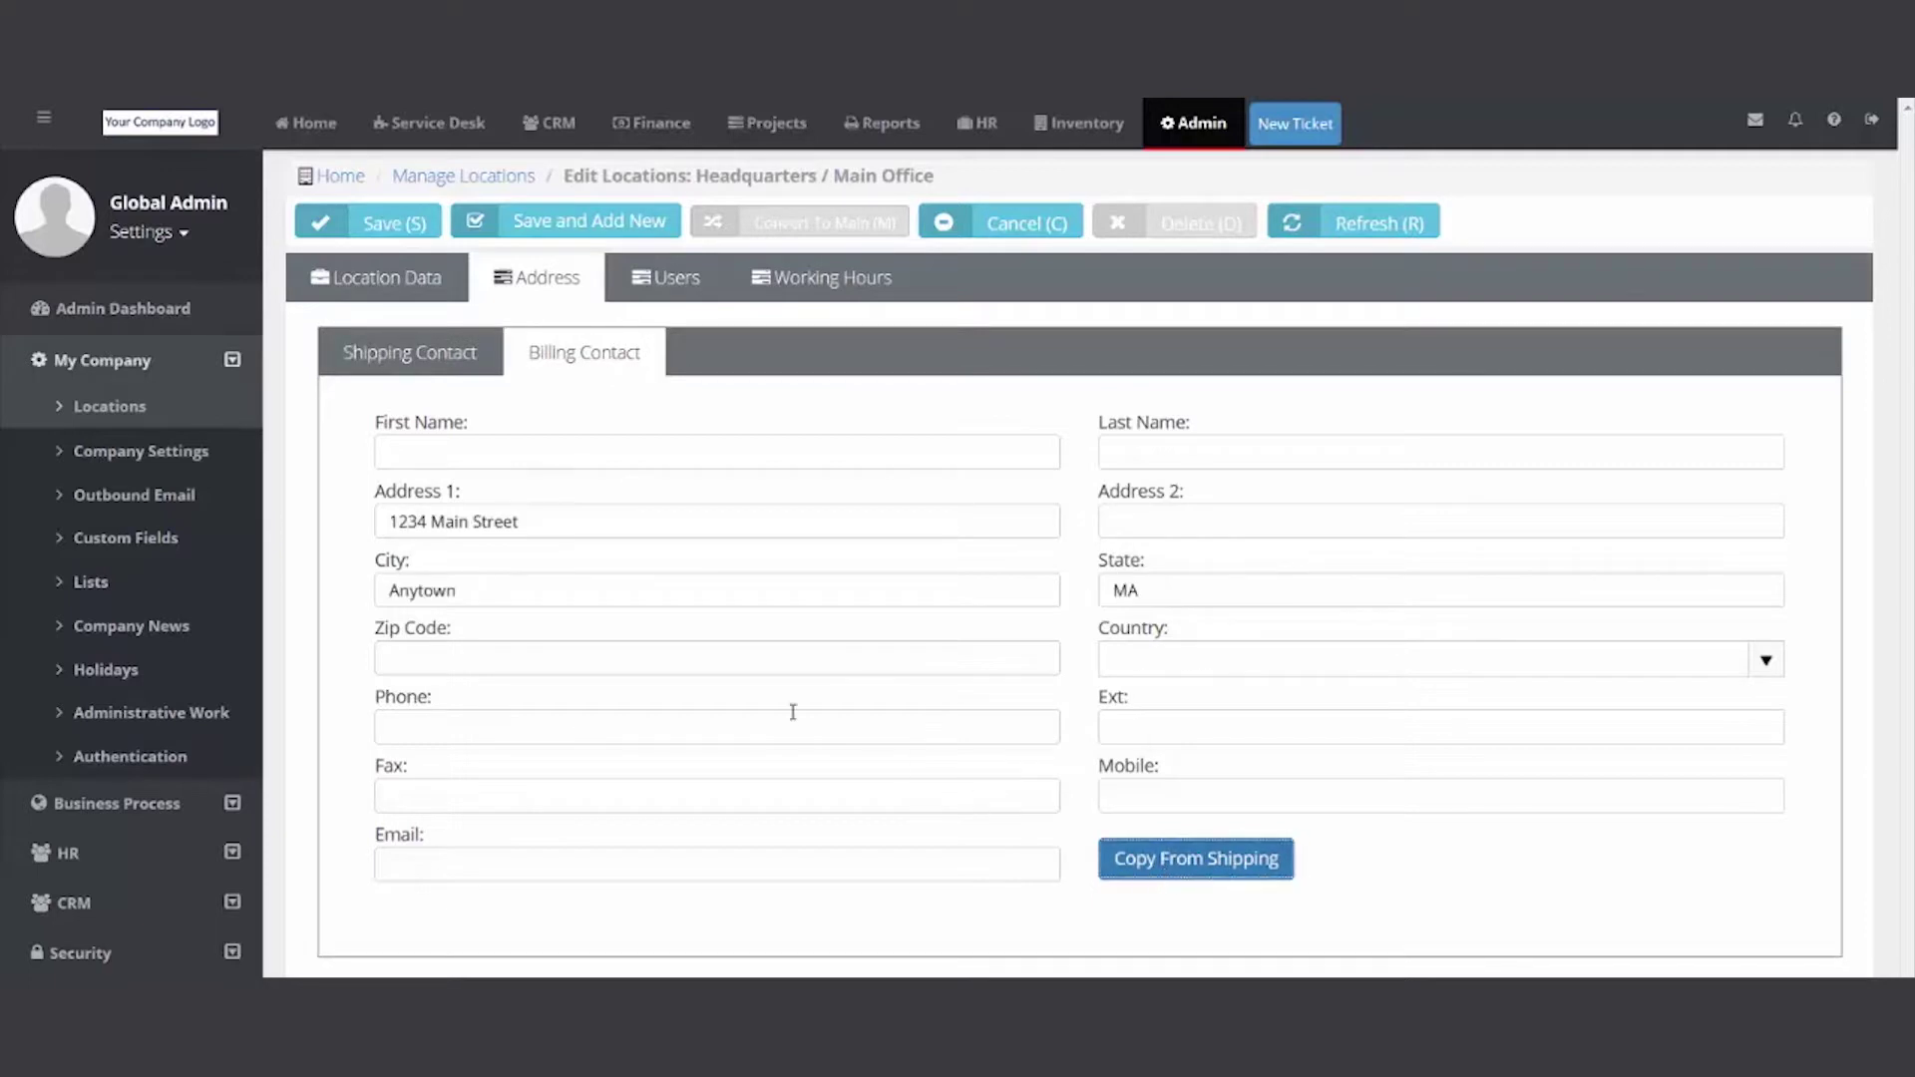
{"action": "left_click", "coordinate": [377, 238]}
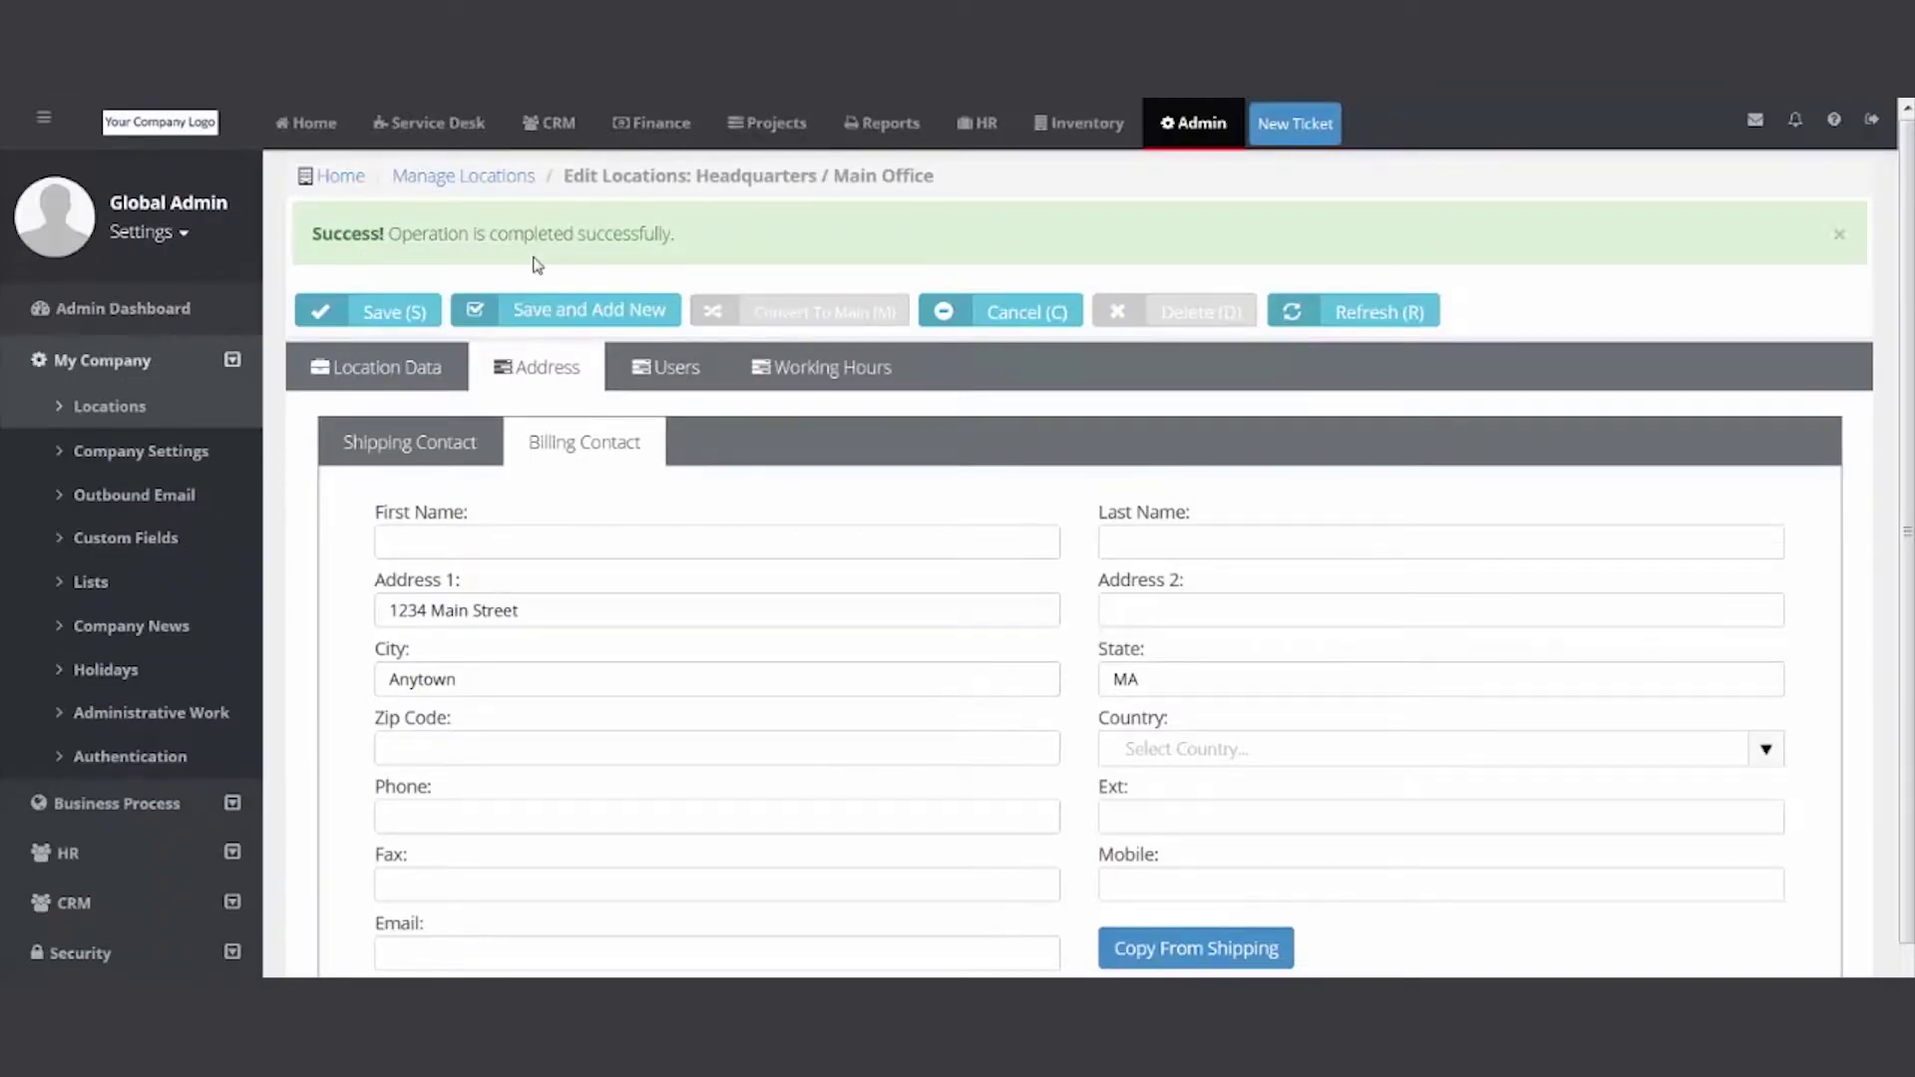
Review the Headquarters location's assigned users and working hours.
{"action": "left_click", "coordinate": [662, 389]}
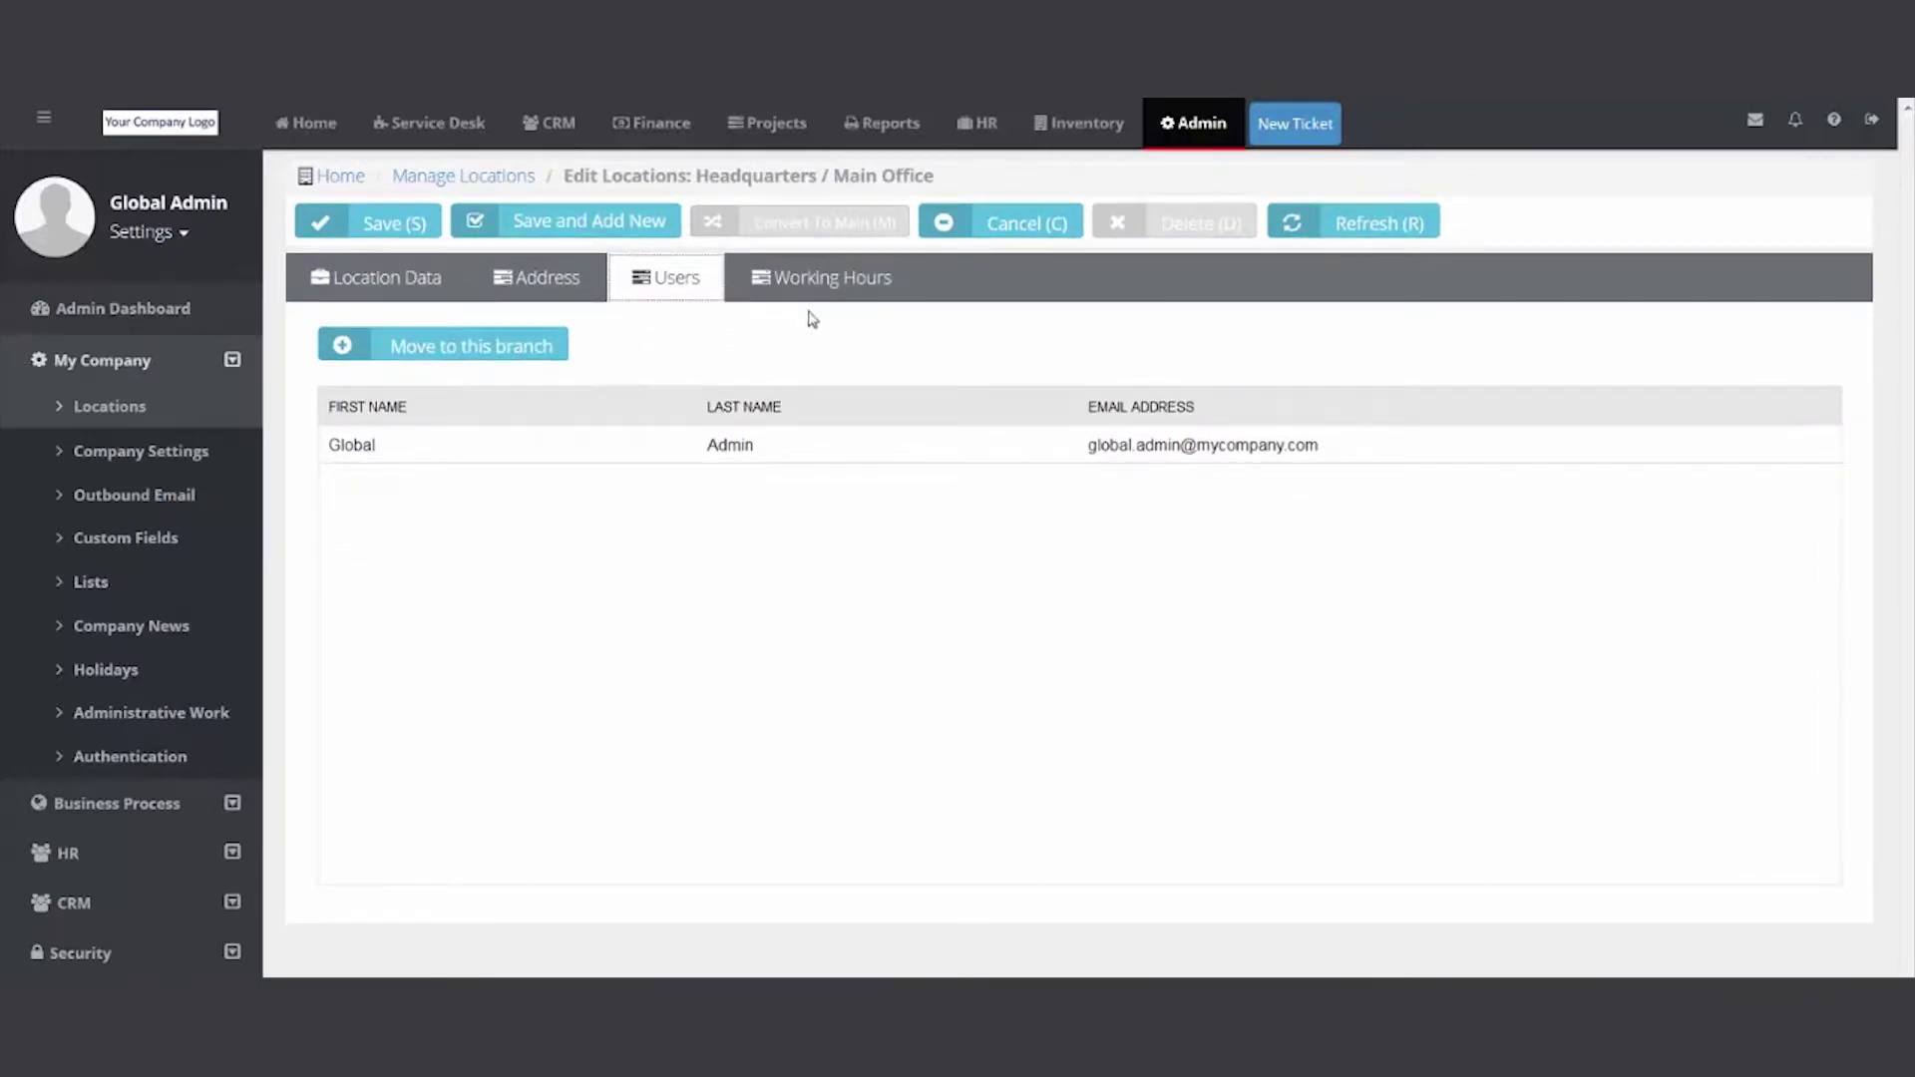
{"action": "left_click", "coordinate": [836, 279]}
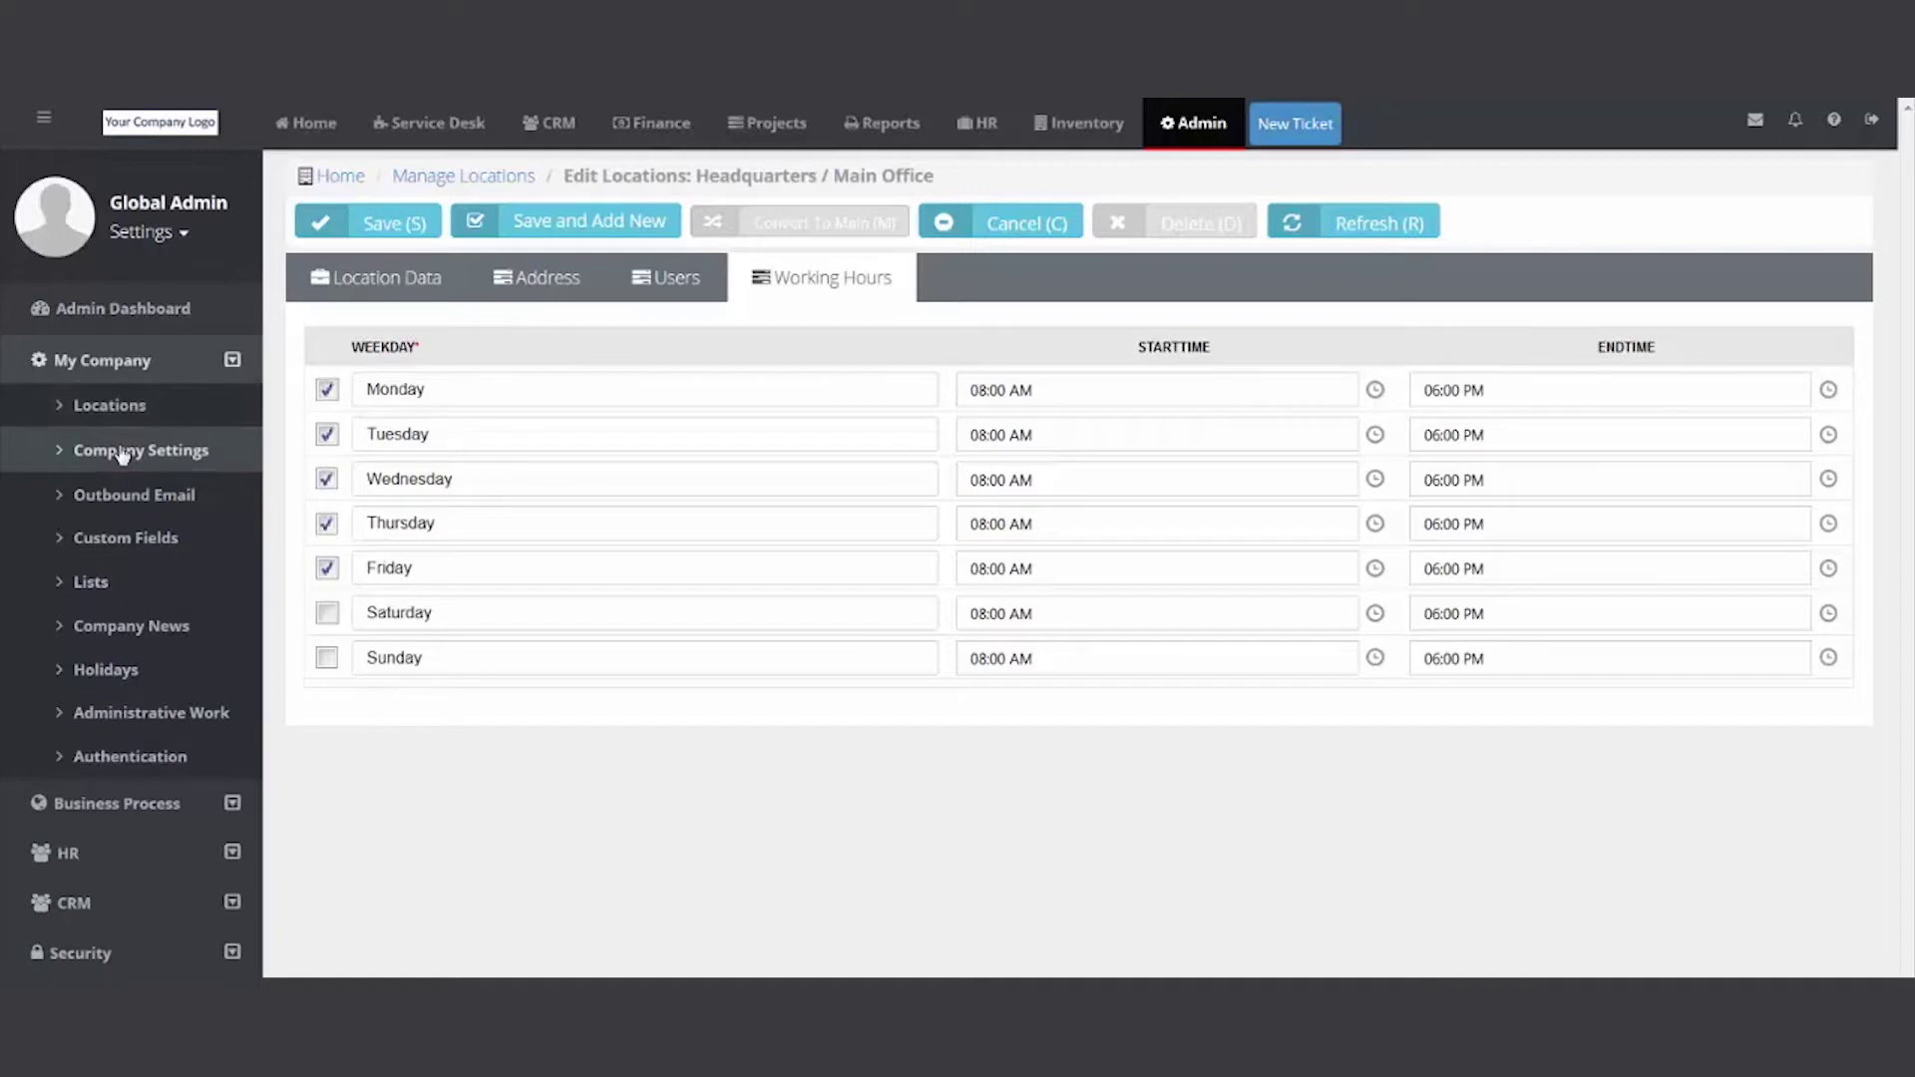
{"action": "left_click", "coordinate": [121, 456]}
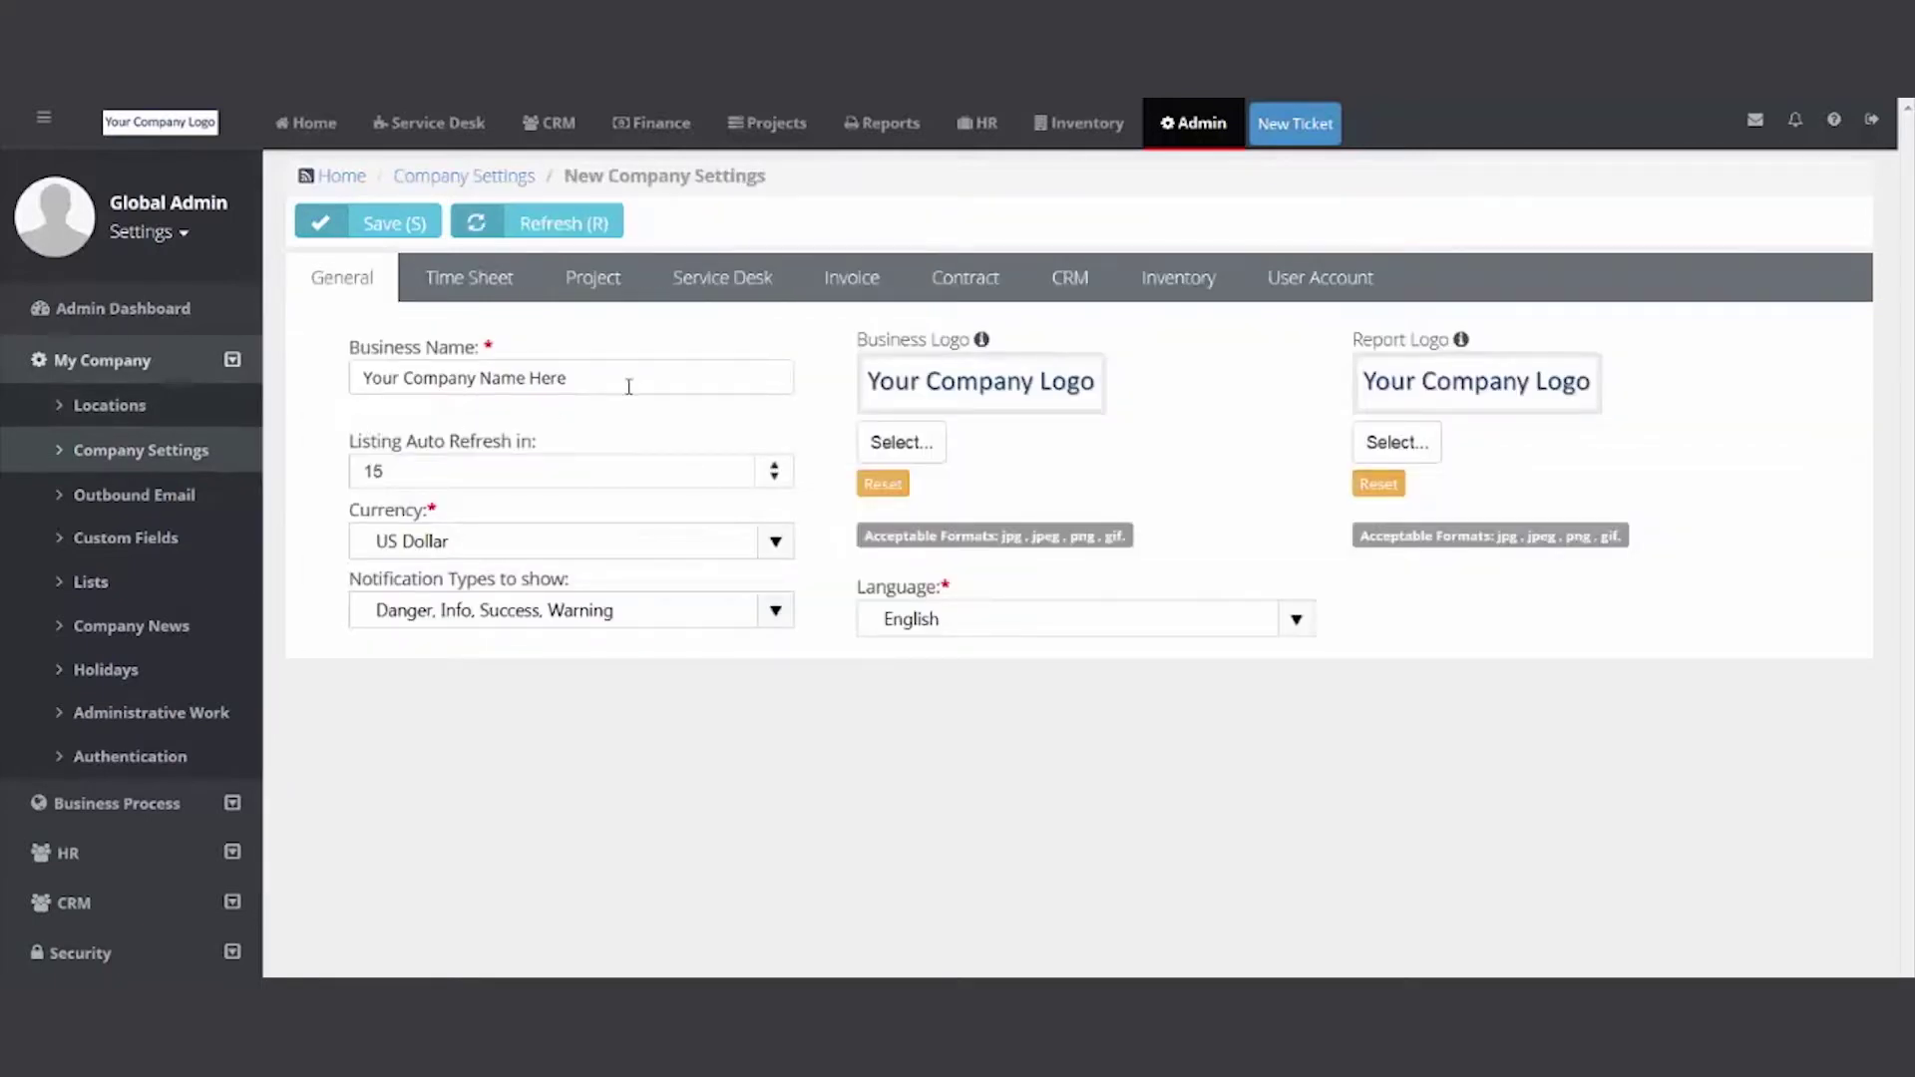
Try adding 'LLC' to the Business Name, then remove it to keep Your Company Name Here.
{"action": "left_click", "coordinate": [628, 387]}
{"action": "type", "text": "LLC"}
{"action": "key", "text": "BackSpace"}
{"action": "key", "text": "BackSpace"}
{"action": "key", "text": "BackSpace"}
{"action": "key", "text": "BackSpace"}
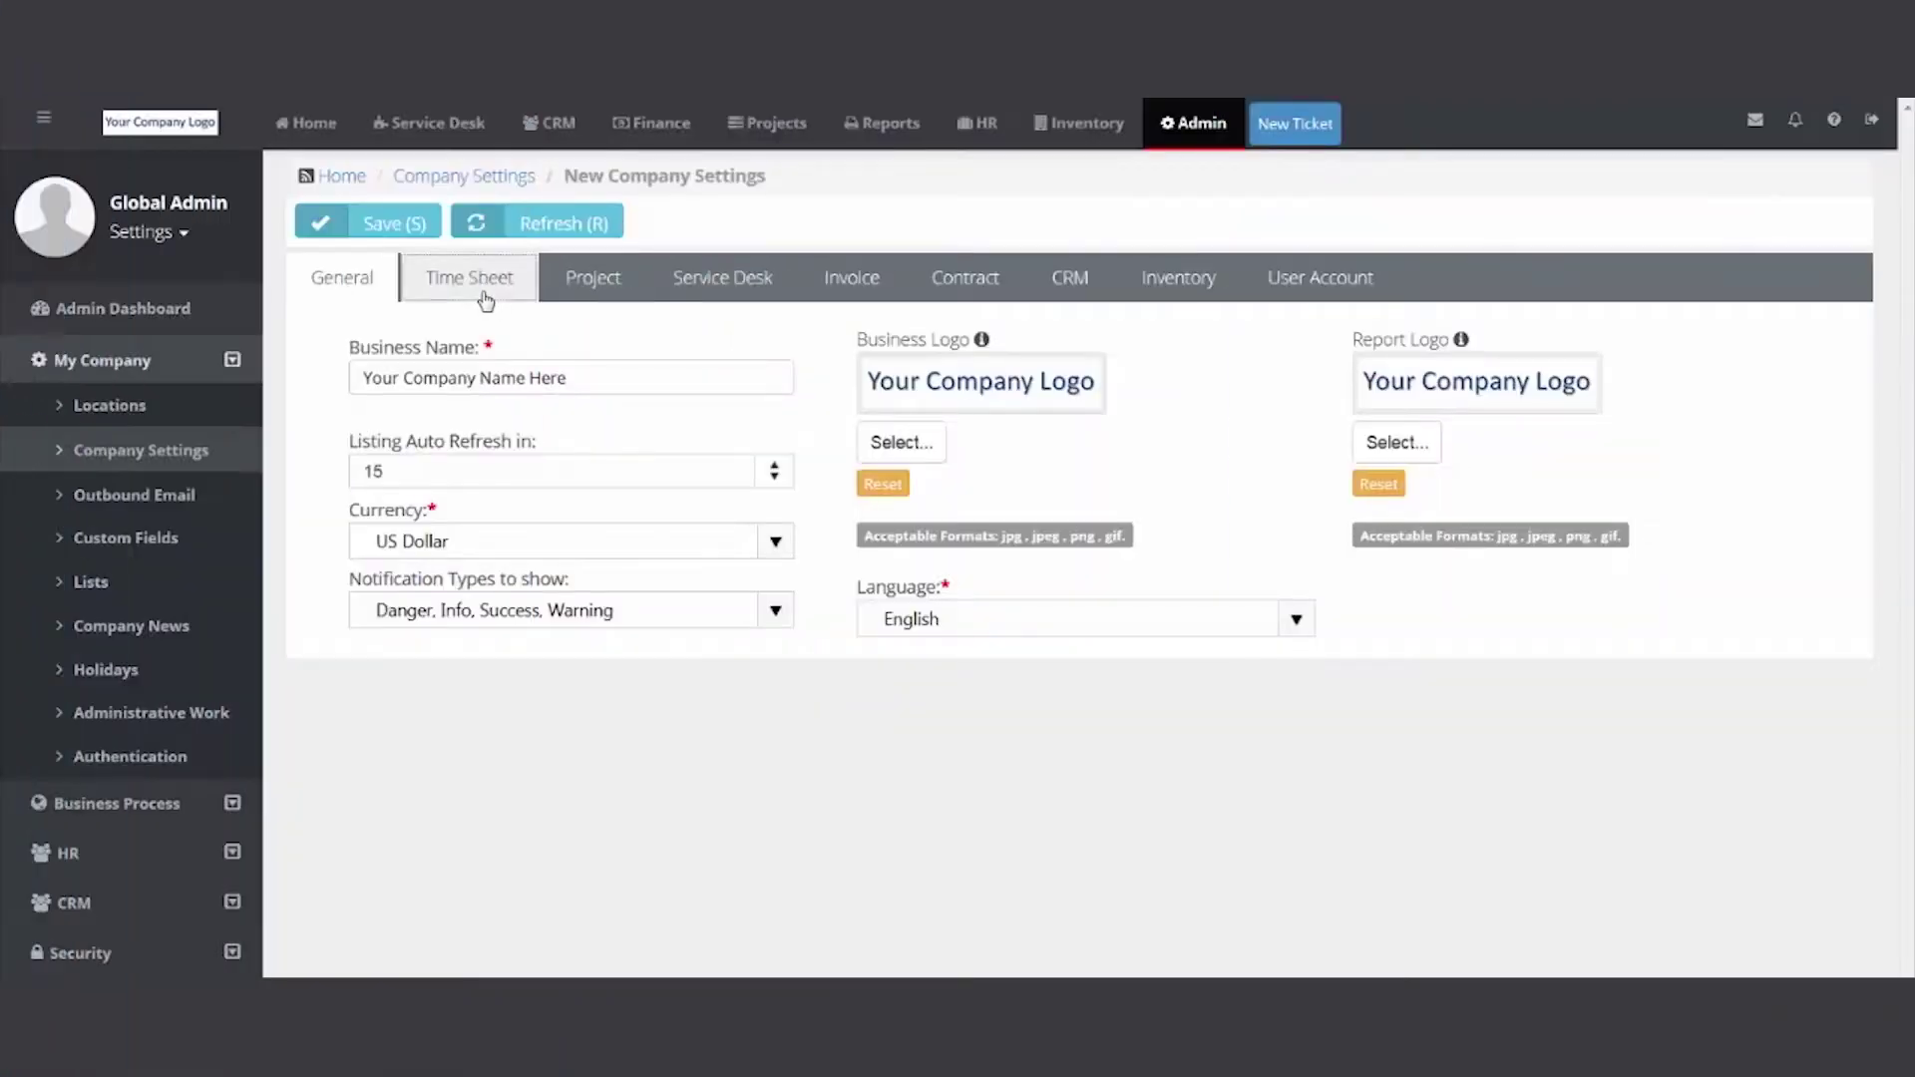
Keep Monday as the timesheet week start and set time log rounding to 15 minutes.
{"action": "left_click", "coordinate": [486, 297]}
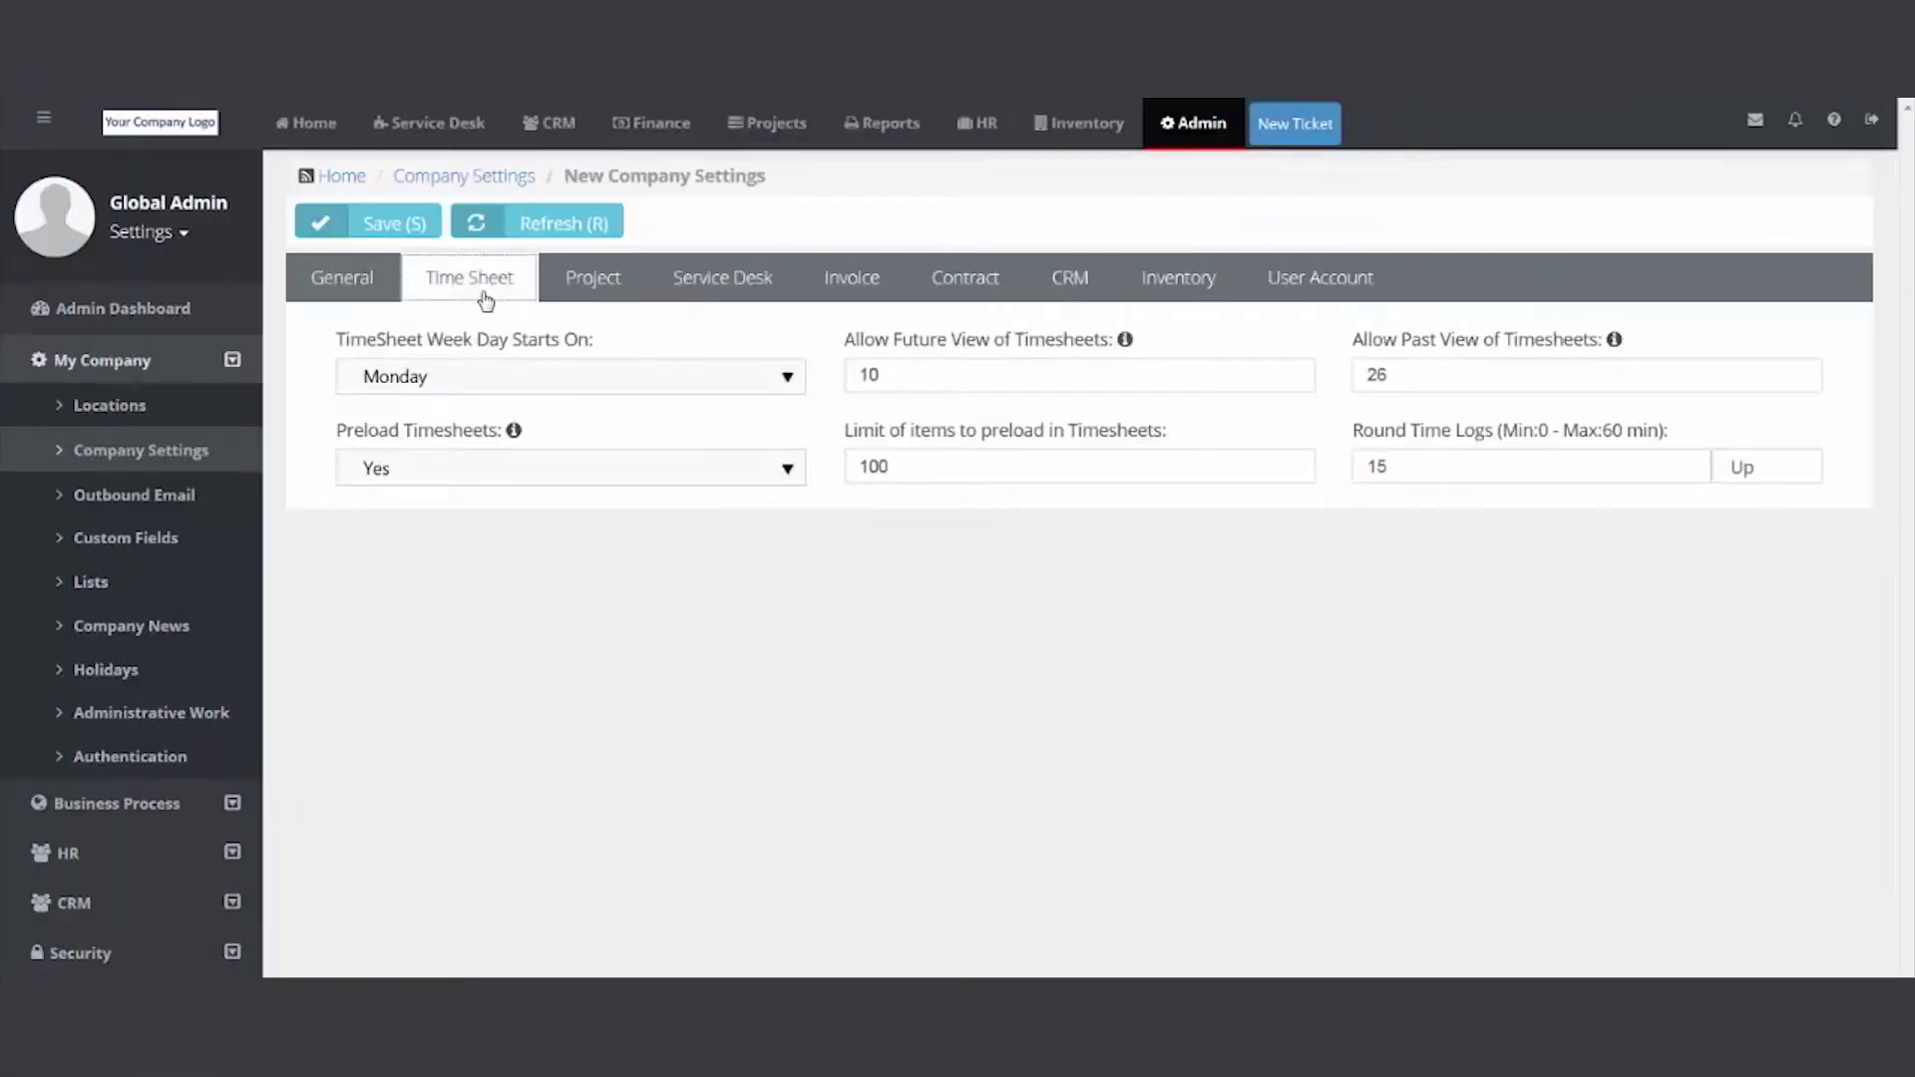
{"action": "left_click", "coordinate": [784, 381]}
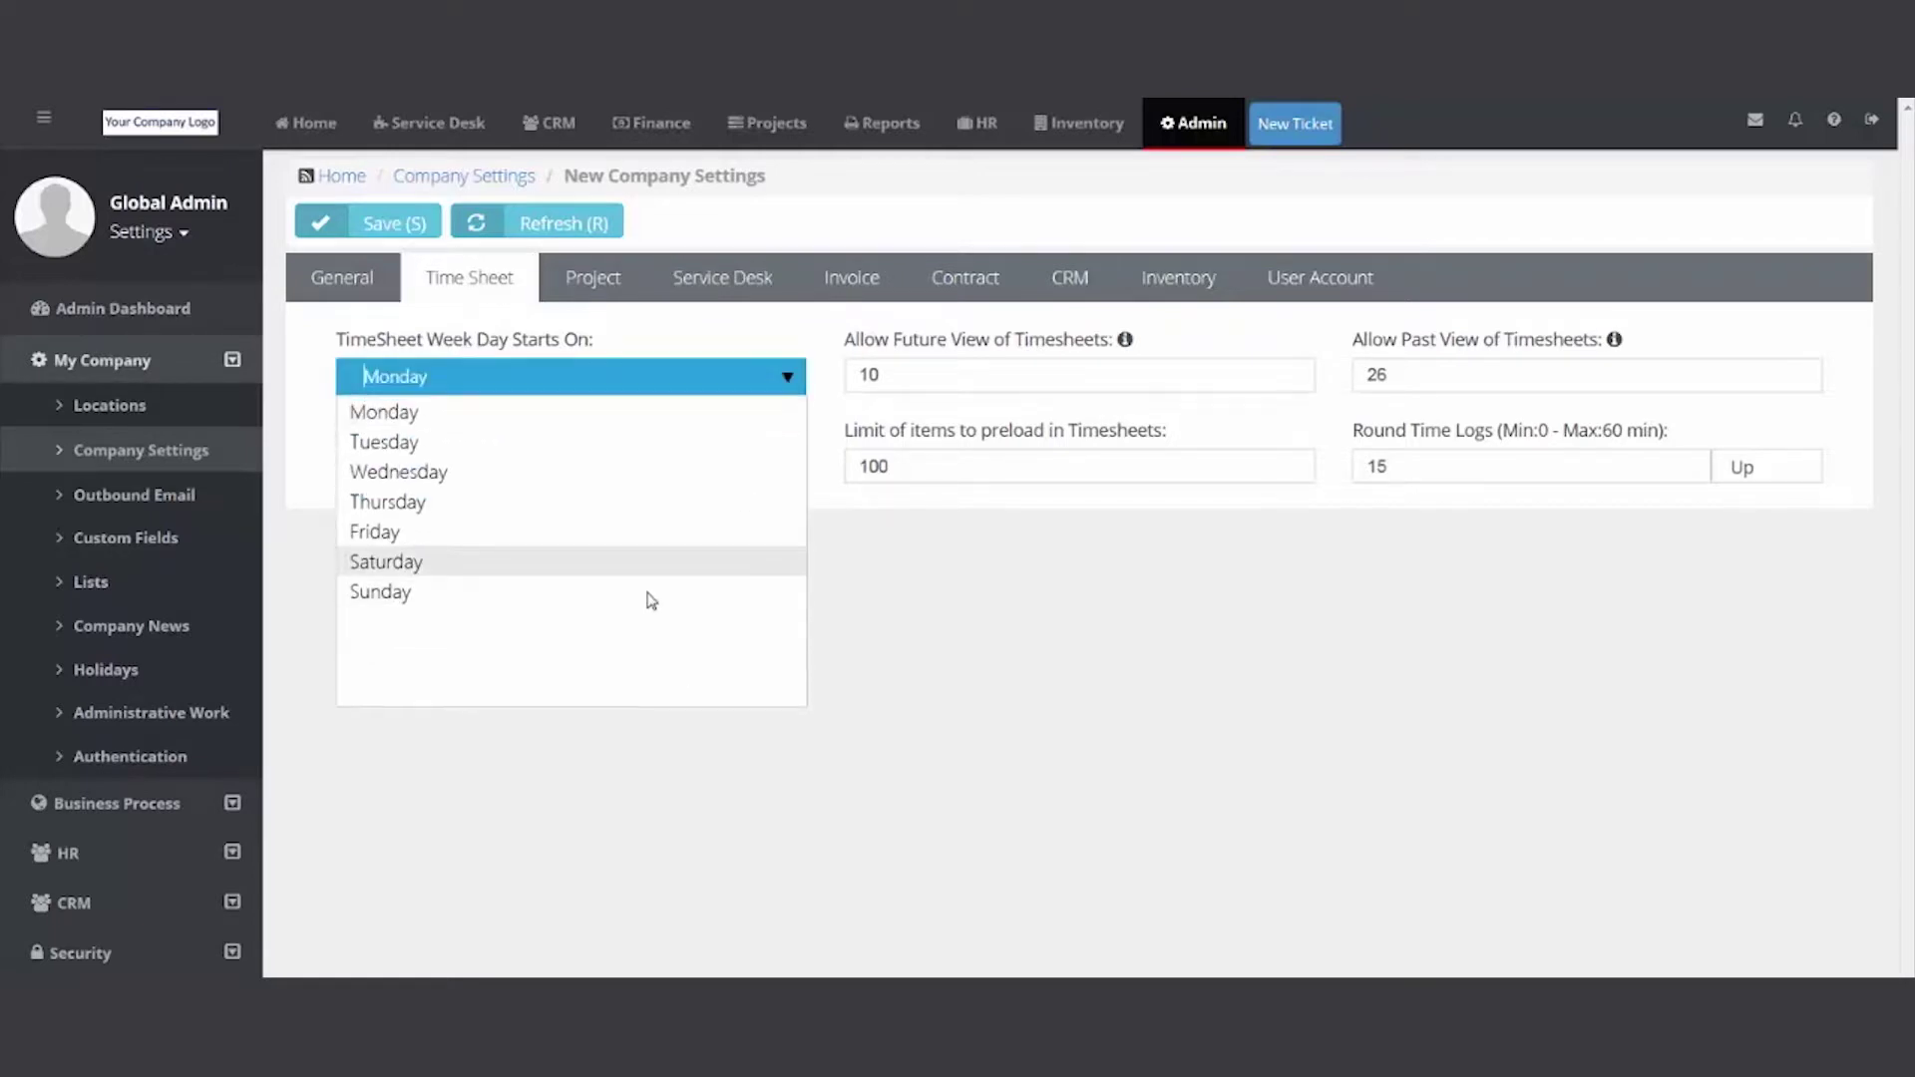
{"action": "left_click", "coordinate": [652, 416]}
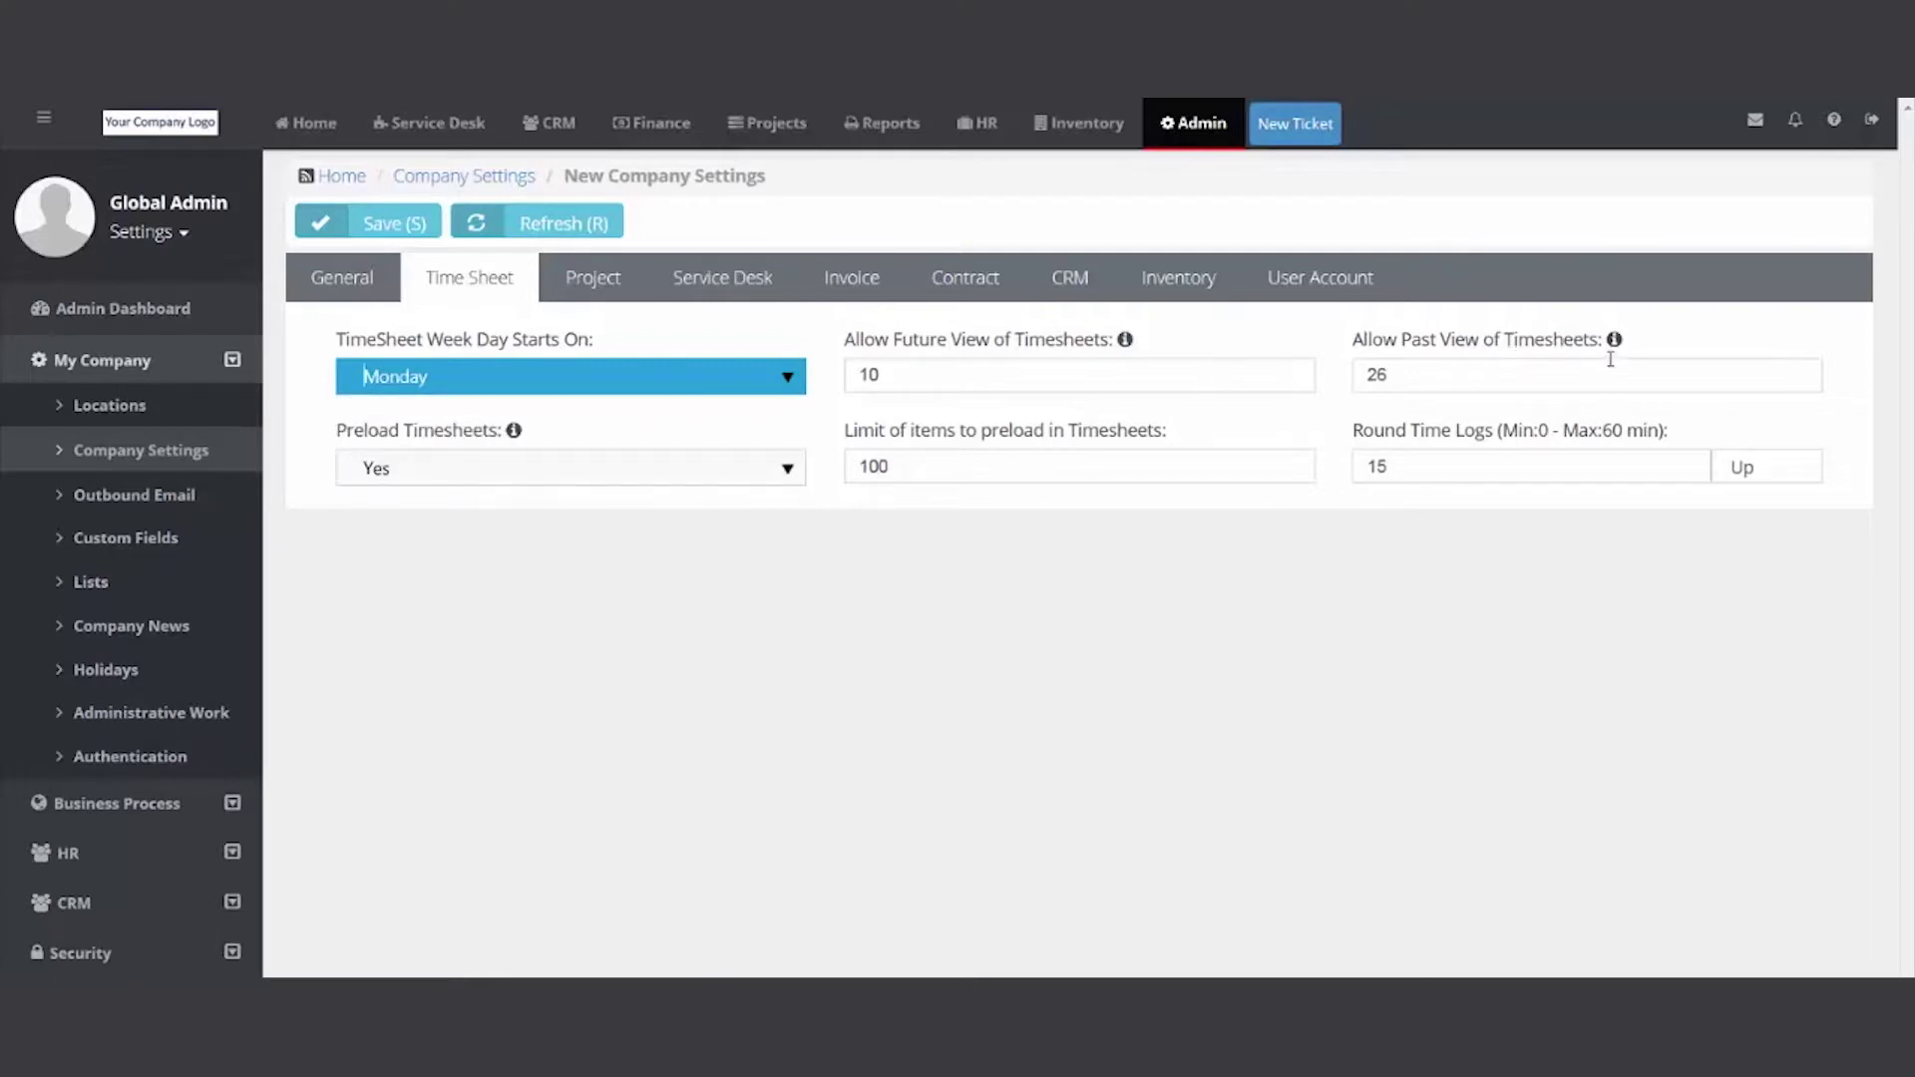
{"action": "mouse_move", "coordinate": [1614, 341]}
{"action": "double_click", "coordinate": [1541, 470]}
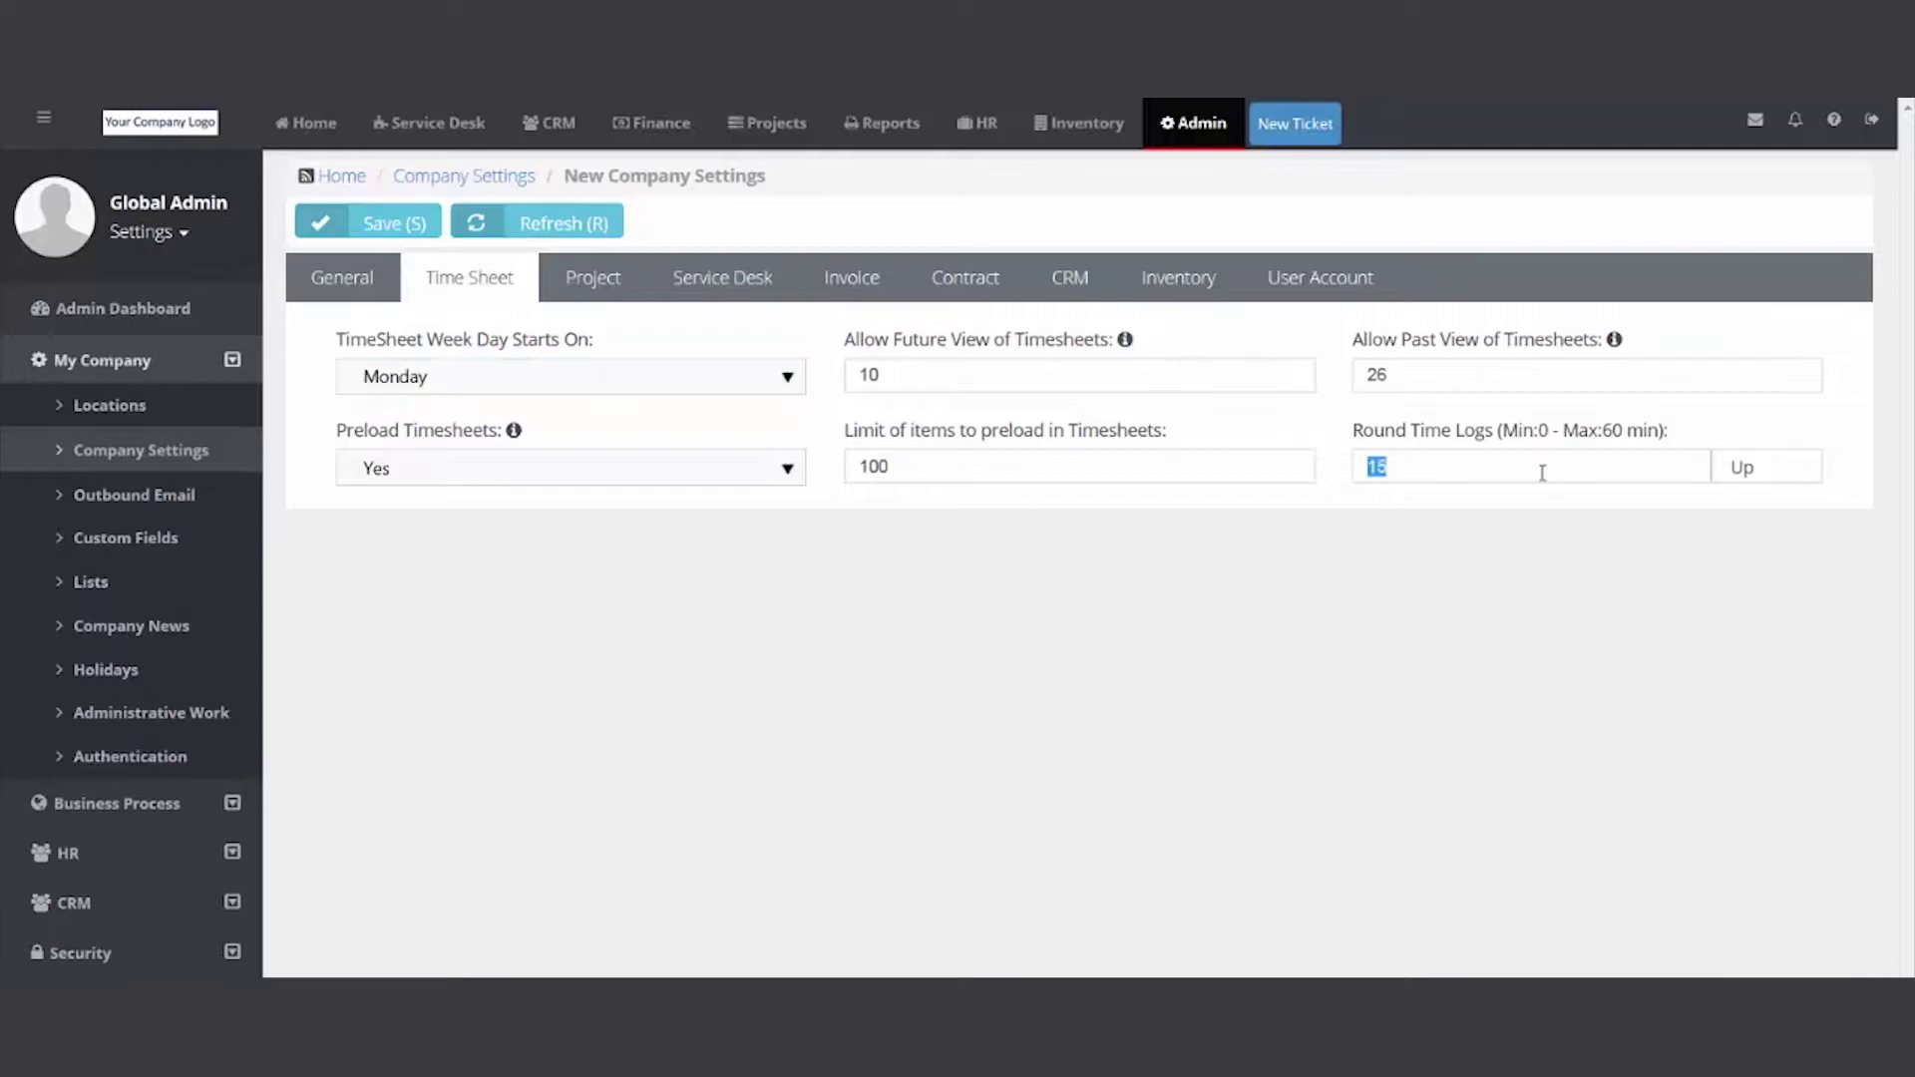
{"action": "type", "text": "0"}
{"action": "key", "text": "BackSpace"}
{"action": "type", "text": "15"}
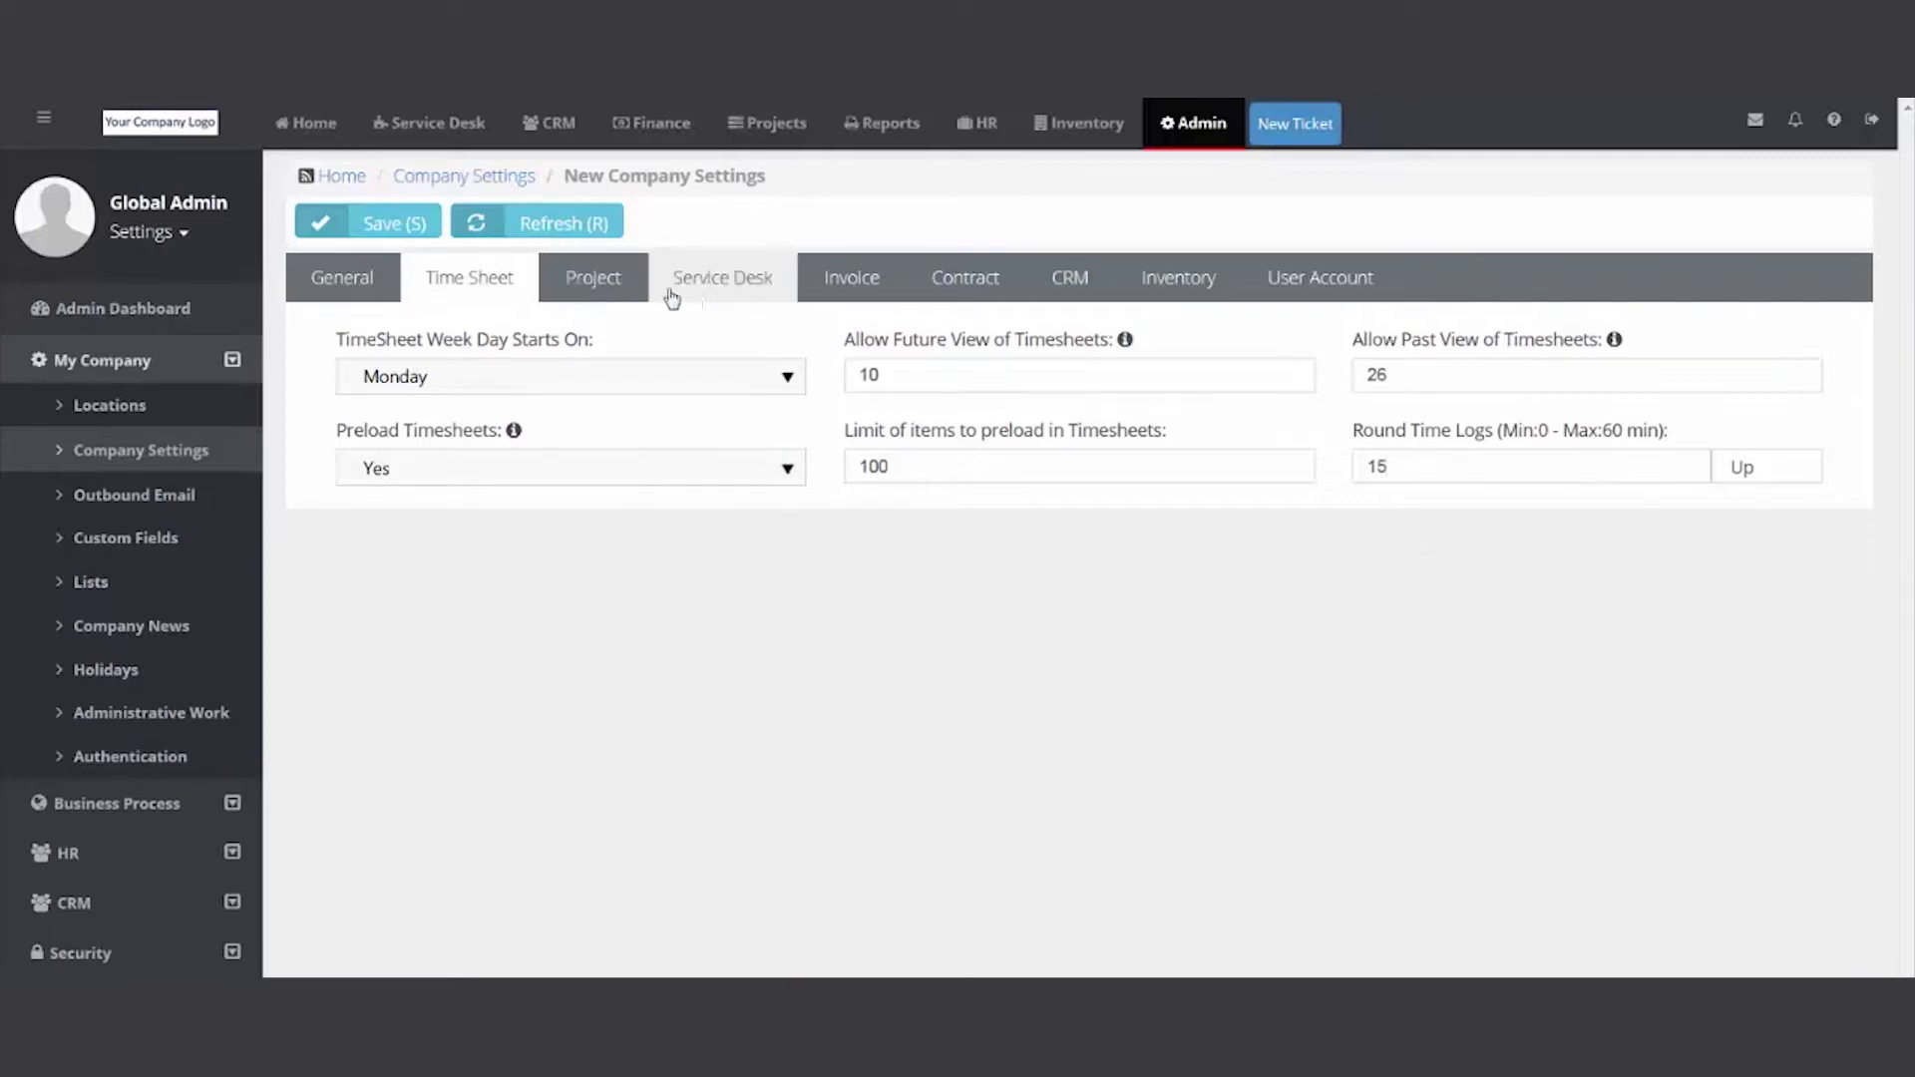
{"action": "left_click", "coordinate": [705, 297]}
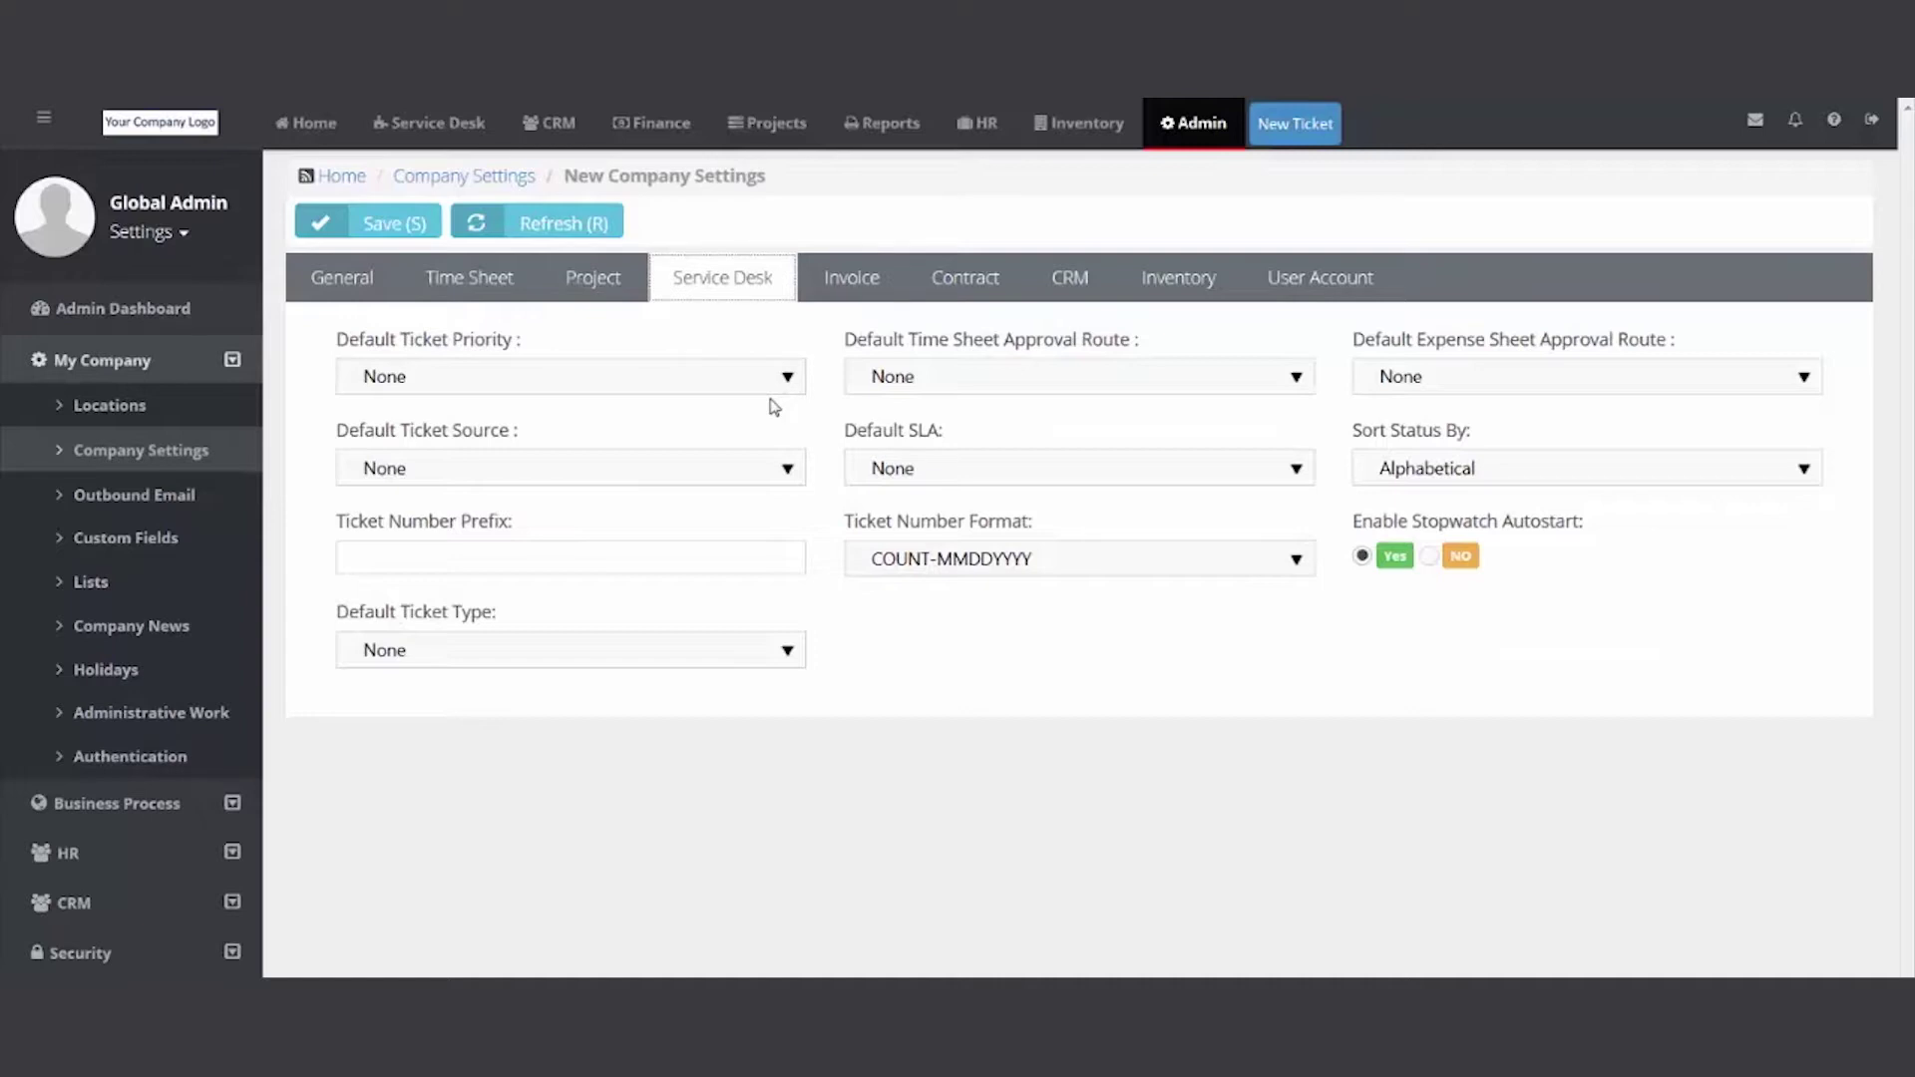
Set service desk defaults: Medium priority, Phone source, Incident ticket type.
{"action": "left_click", "coordinate": [788, 376]}
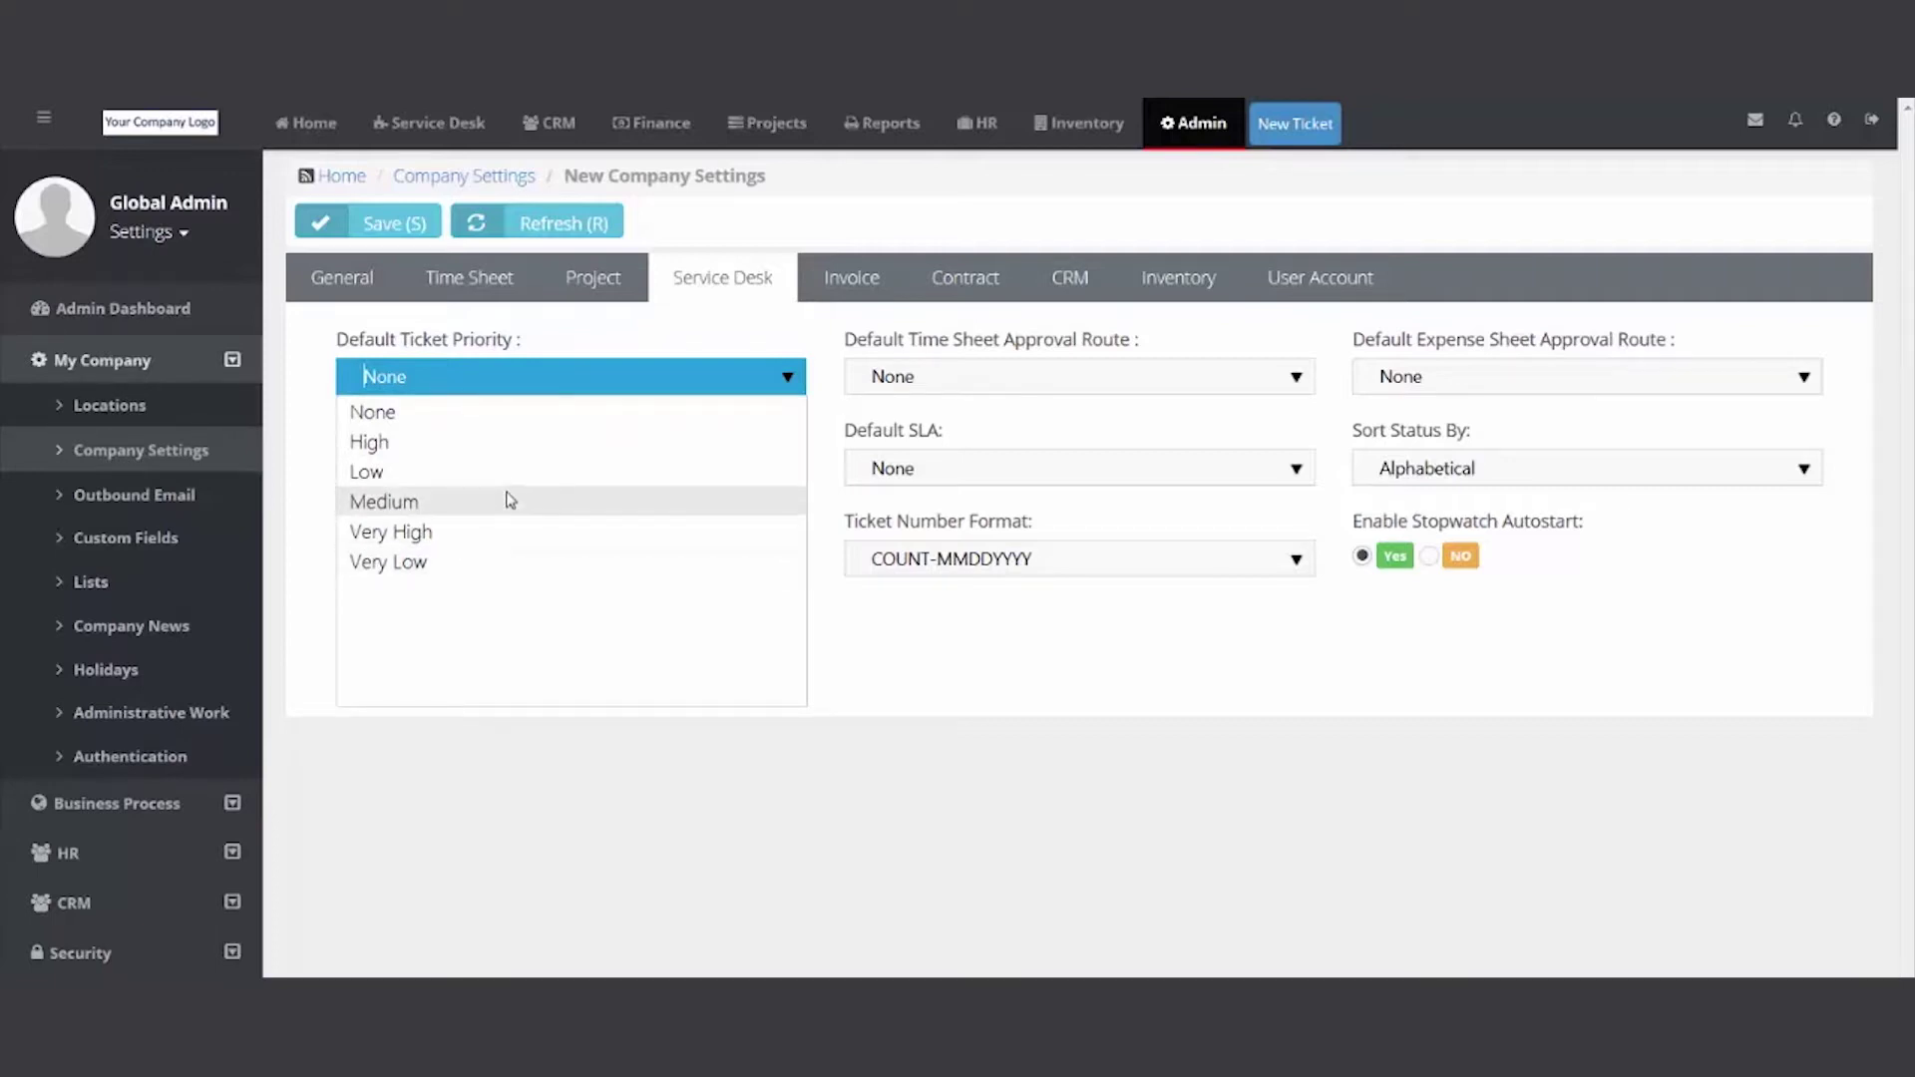
{"action": "scroll", "coordinate": [205, 753], "scroll_direction": "down", "scroll_amount": 2}
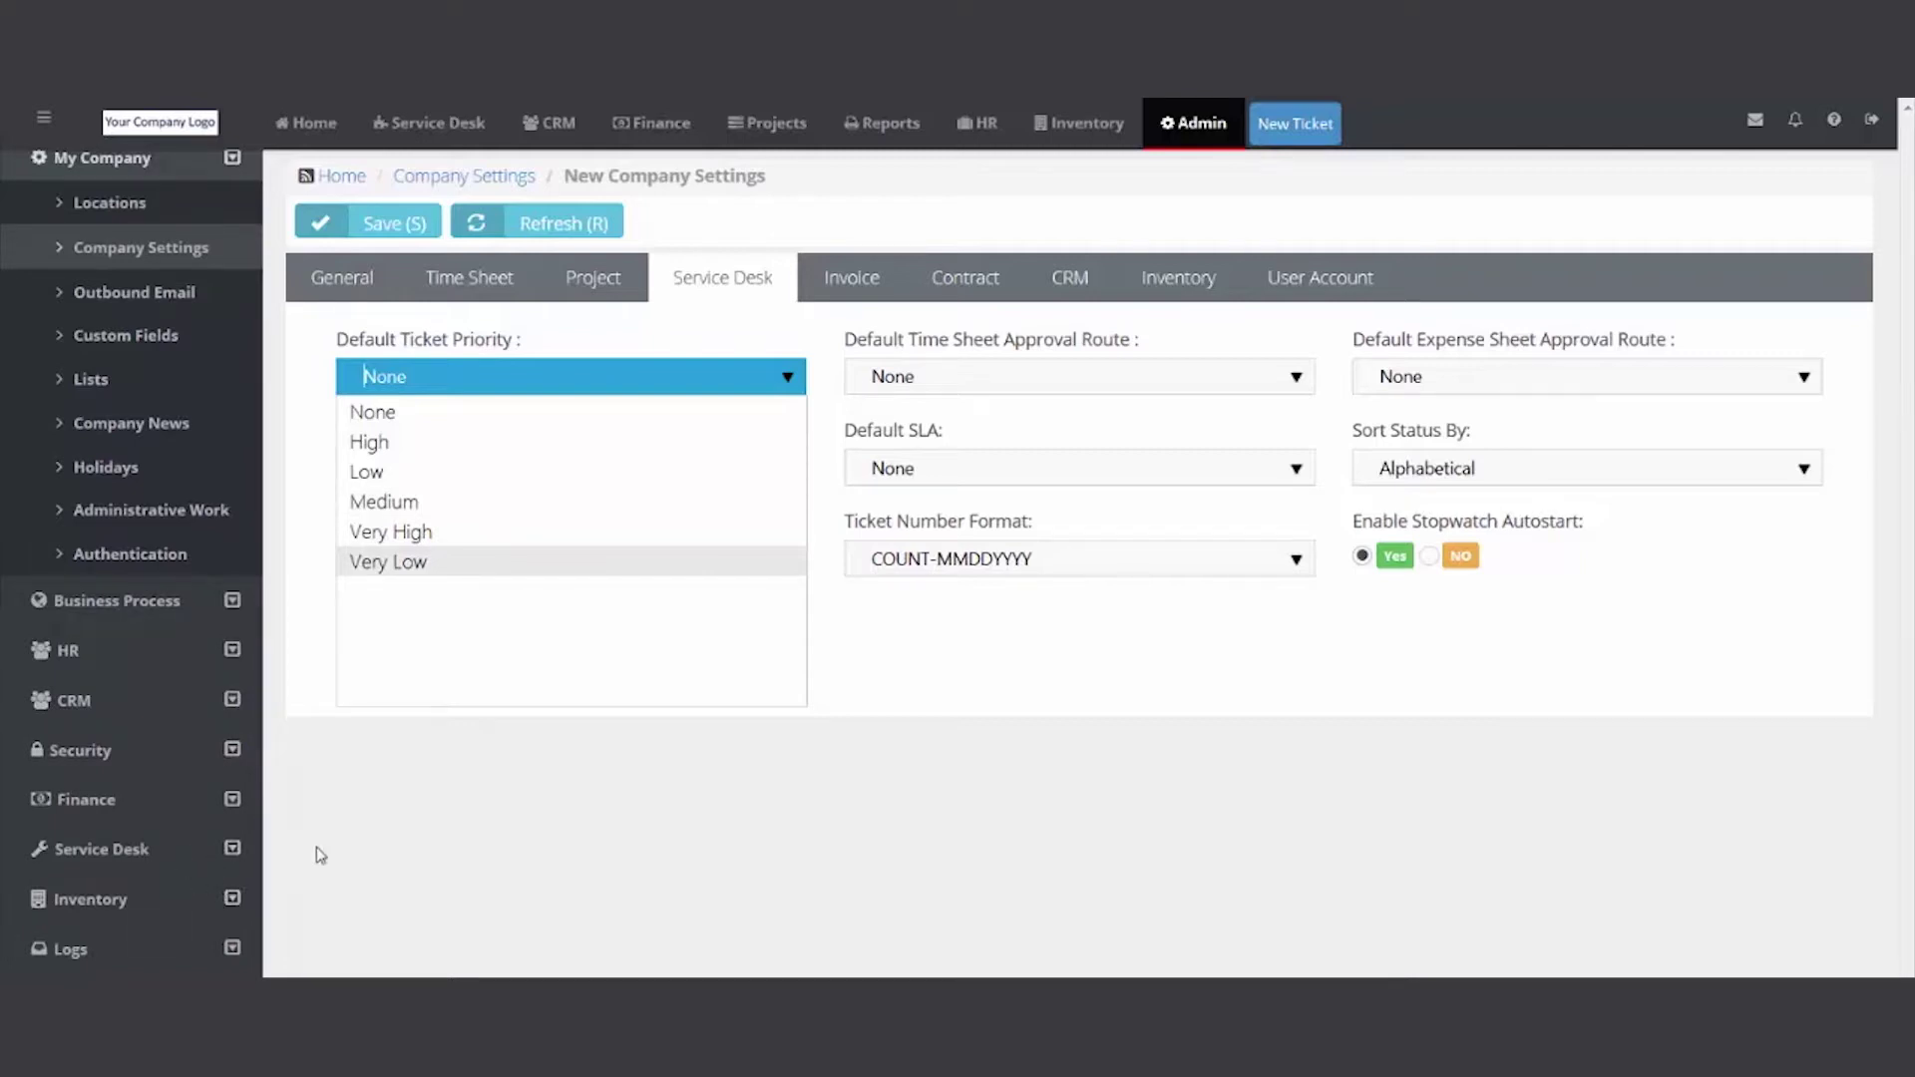
{"action": "left_click", "coordinate": [564, 504]}
{"action": "left_click", "coordinate": [565, 475]}
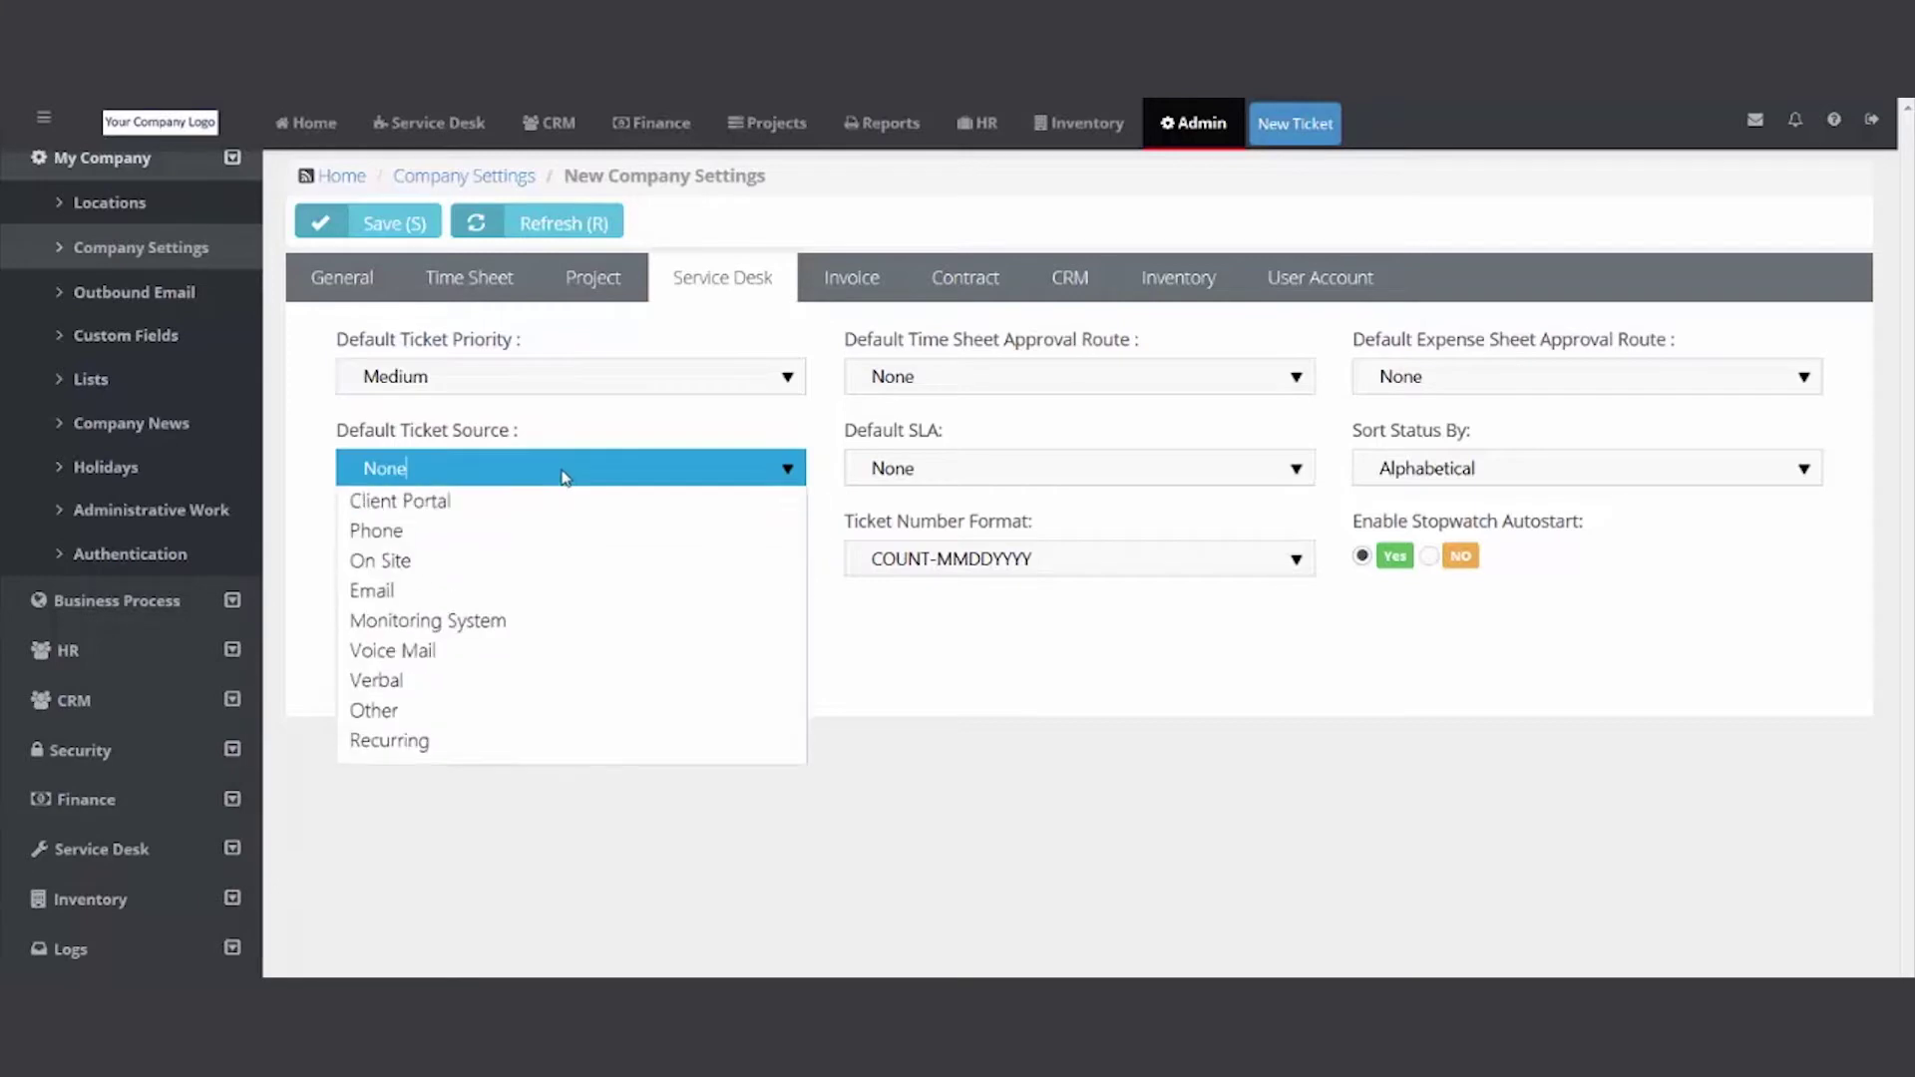
{"action": "left_click", "coordinate": [516, 566]}
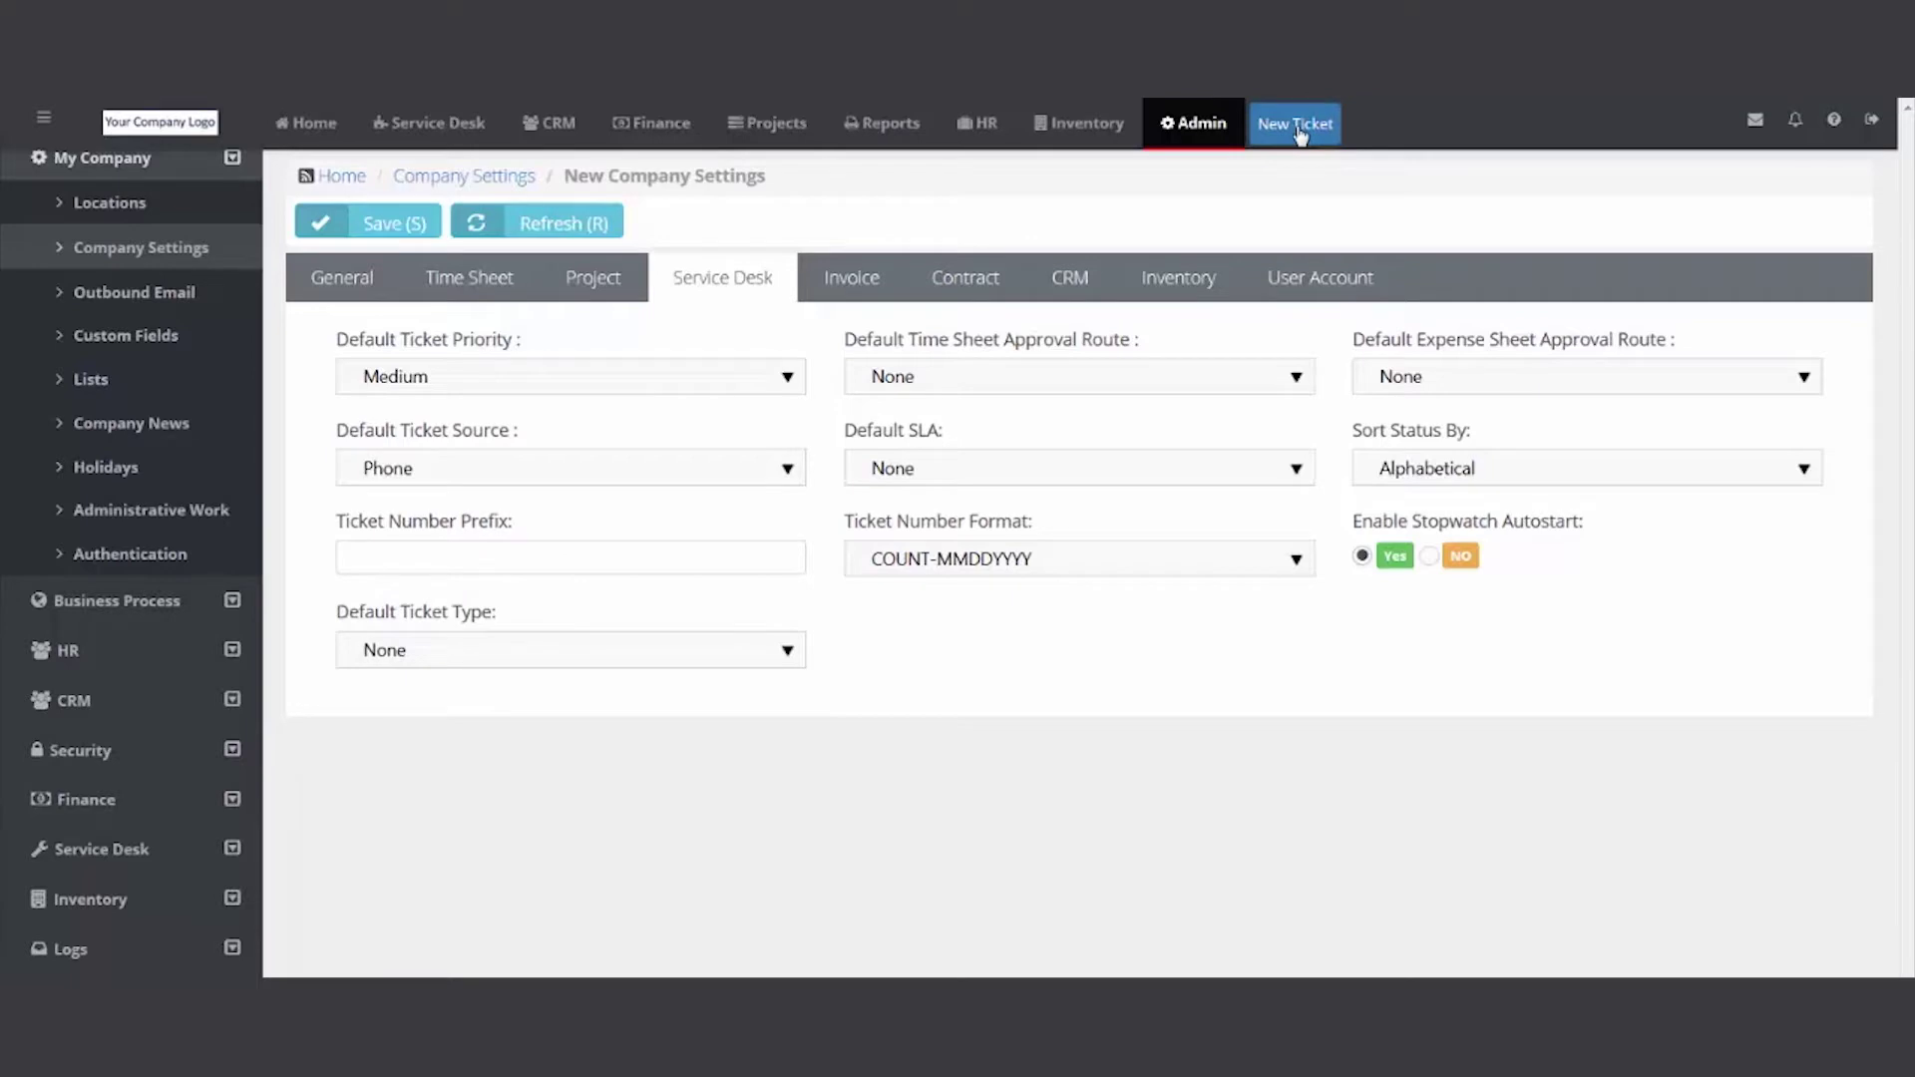
{"action": "left_click", "coordinate": [733, 653]}
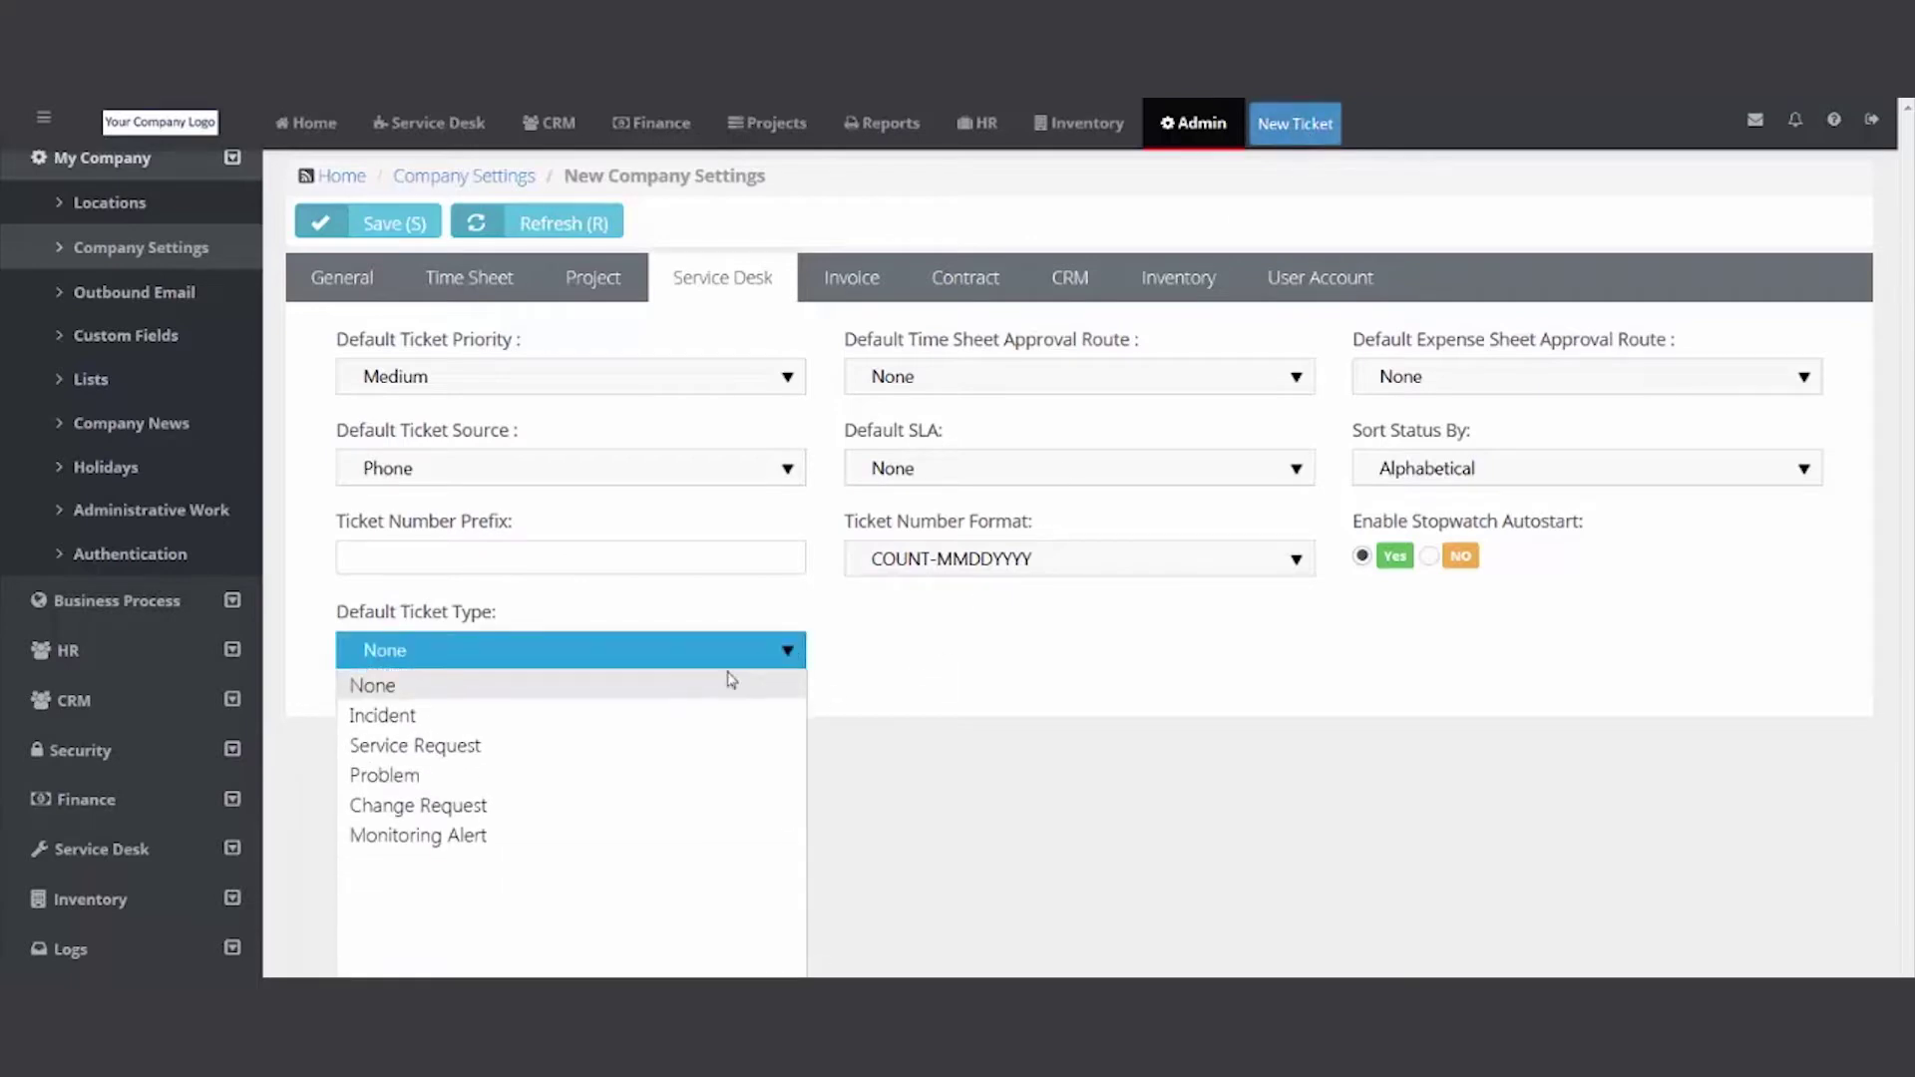
{"action": "left_click", "coordinate": [646, 717]}
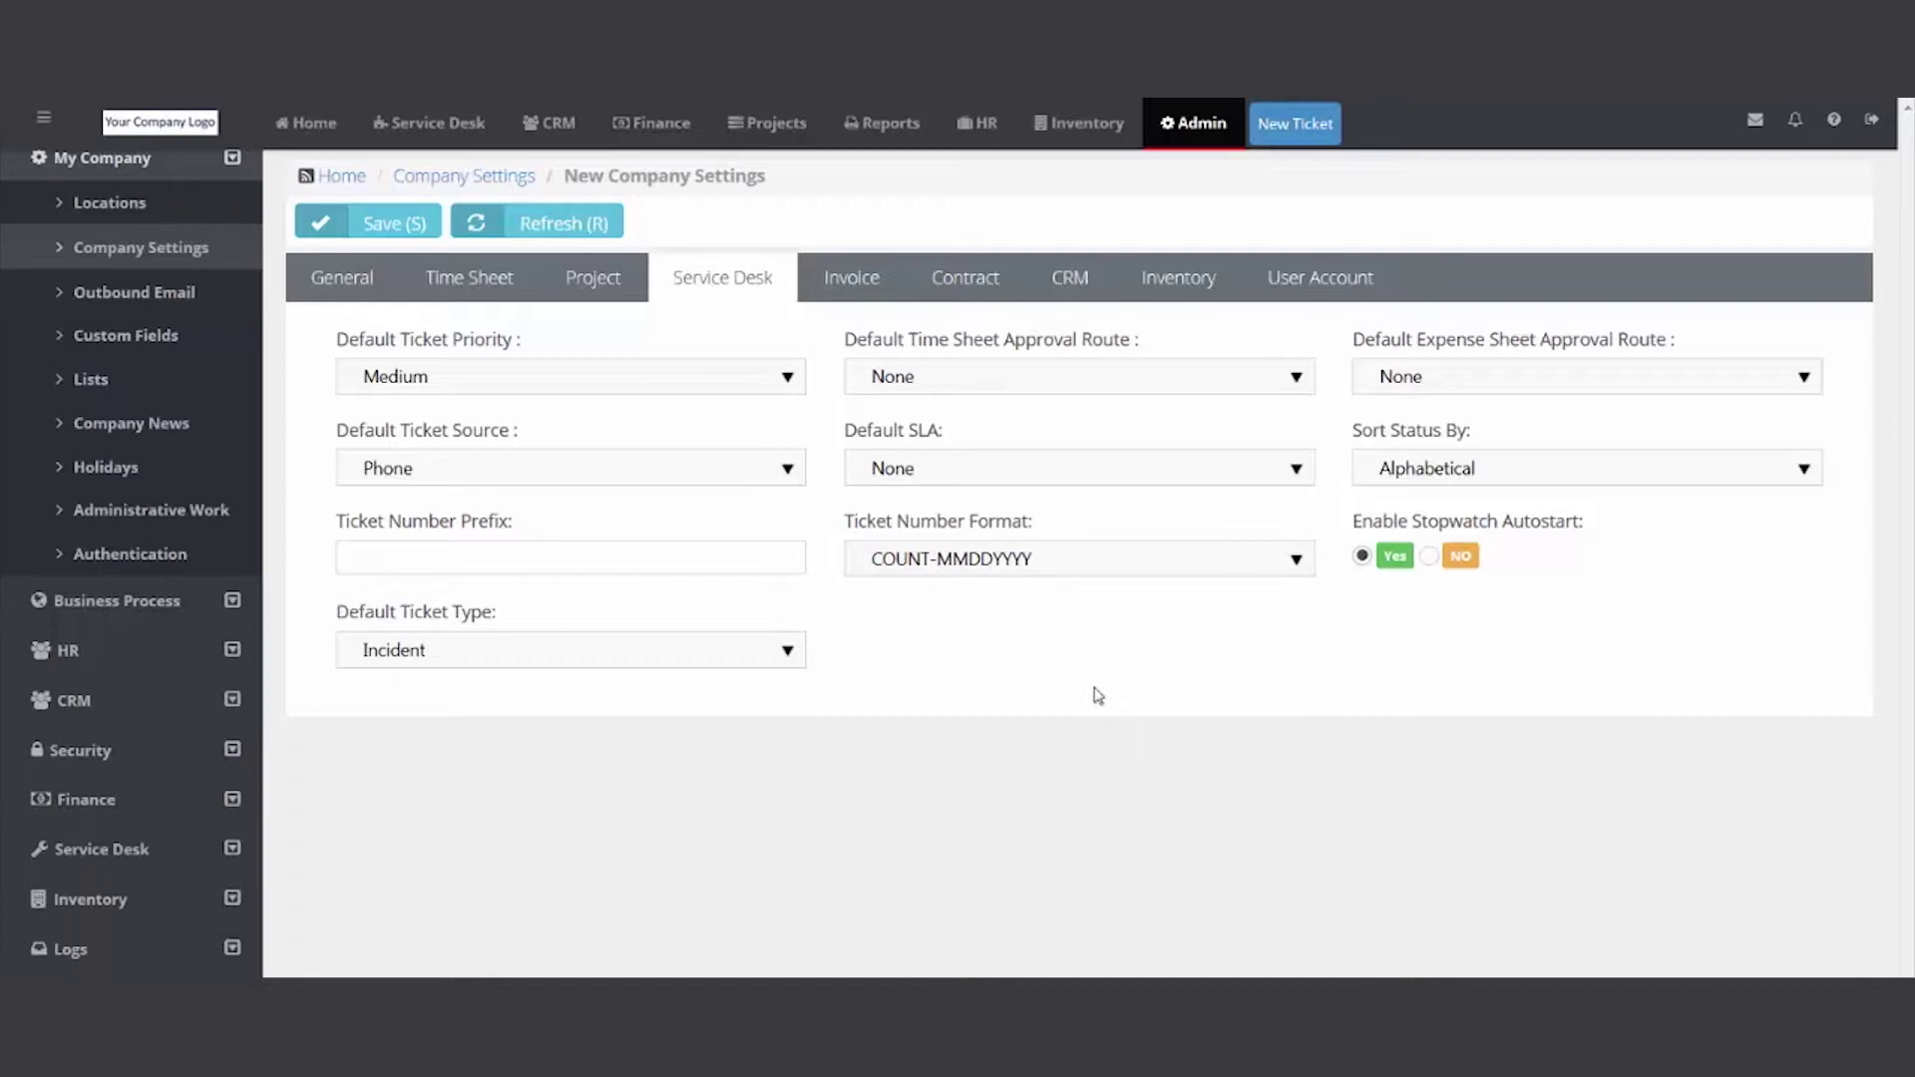
Inspect the ticket number format options, leaving the format unchanged.
{"action": "left_click", "coordinate": [730, 569]}
{"action": "left_click", "coordinate": [1055, 561]}
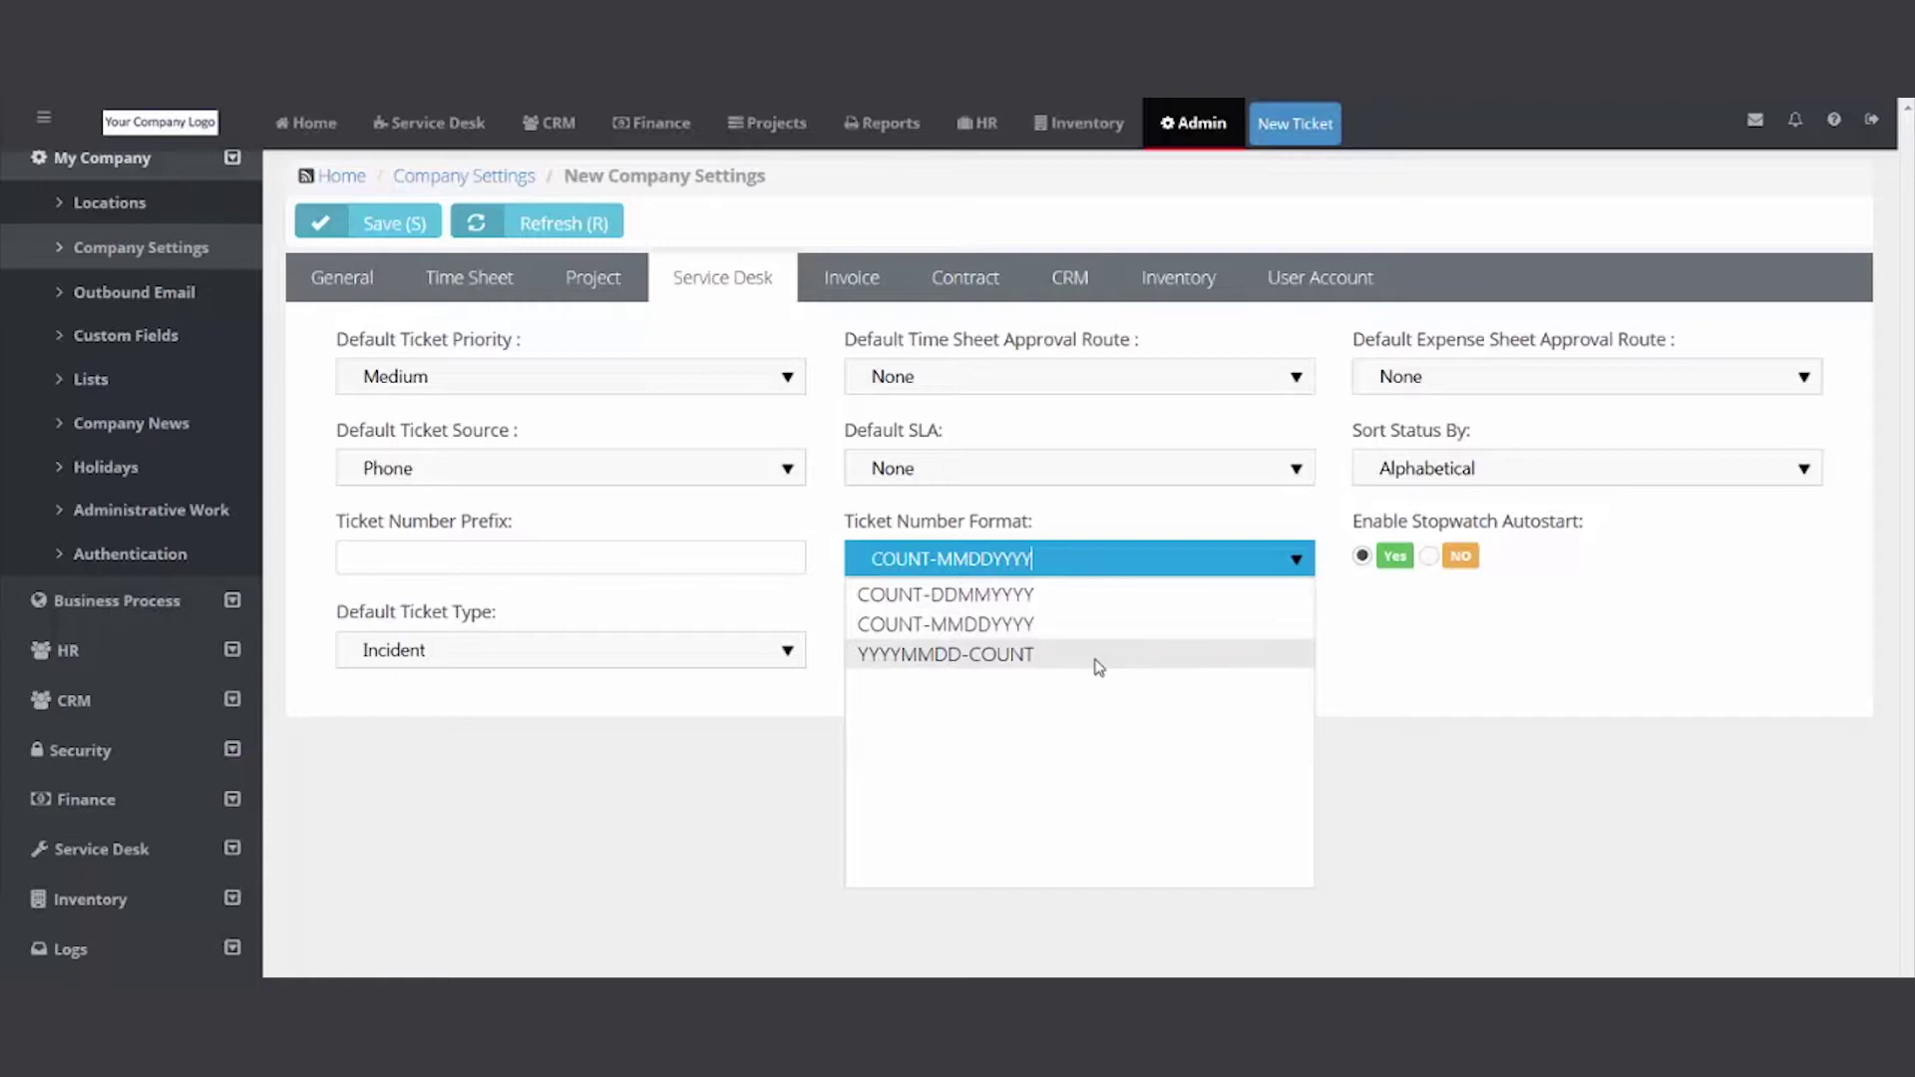
{"action": "left_click", "coordinate": [1392, 630]}
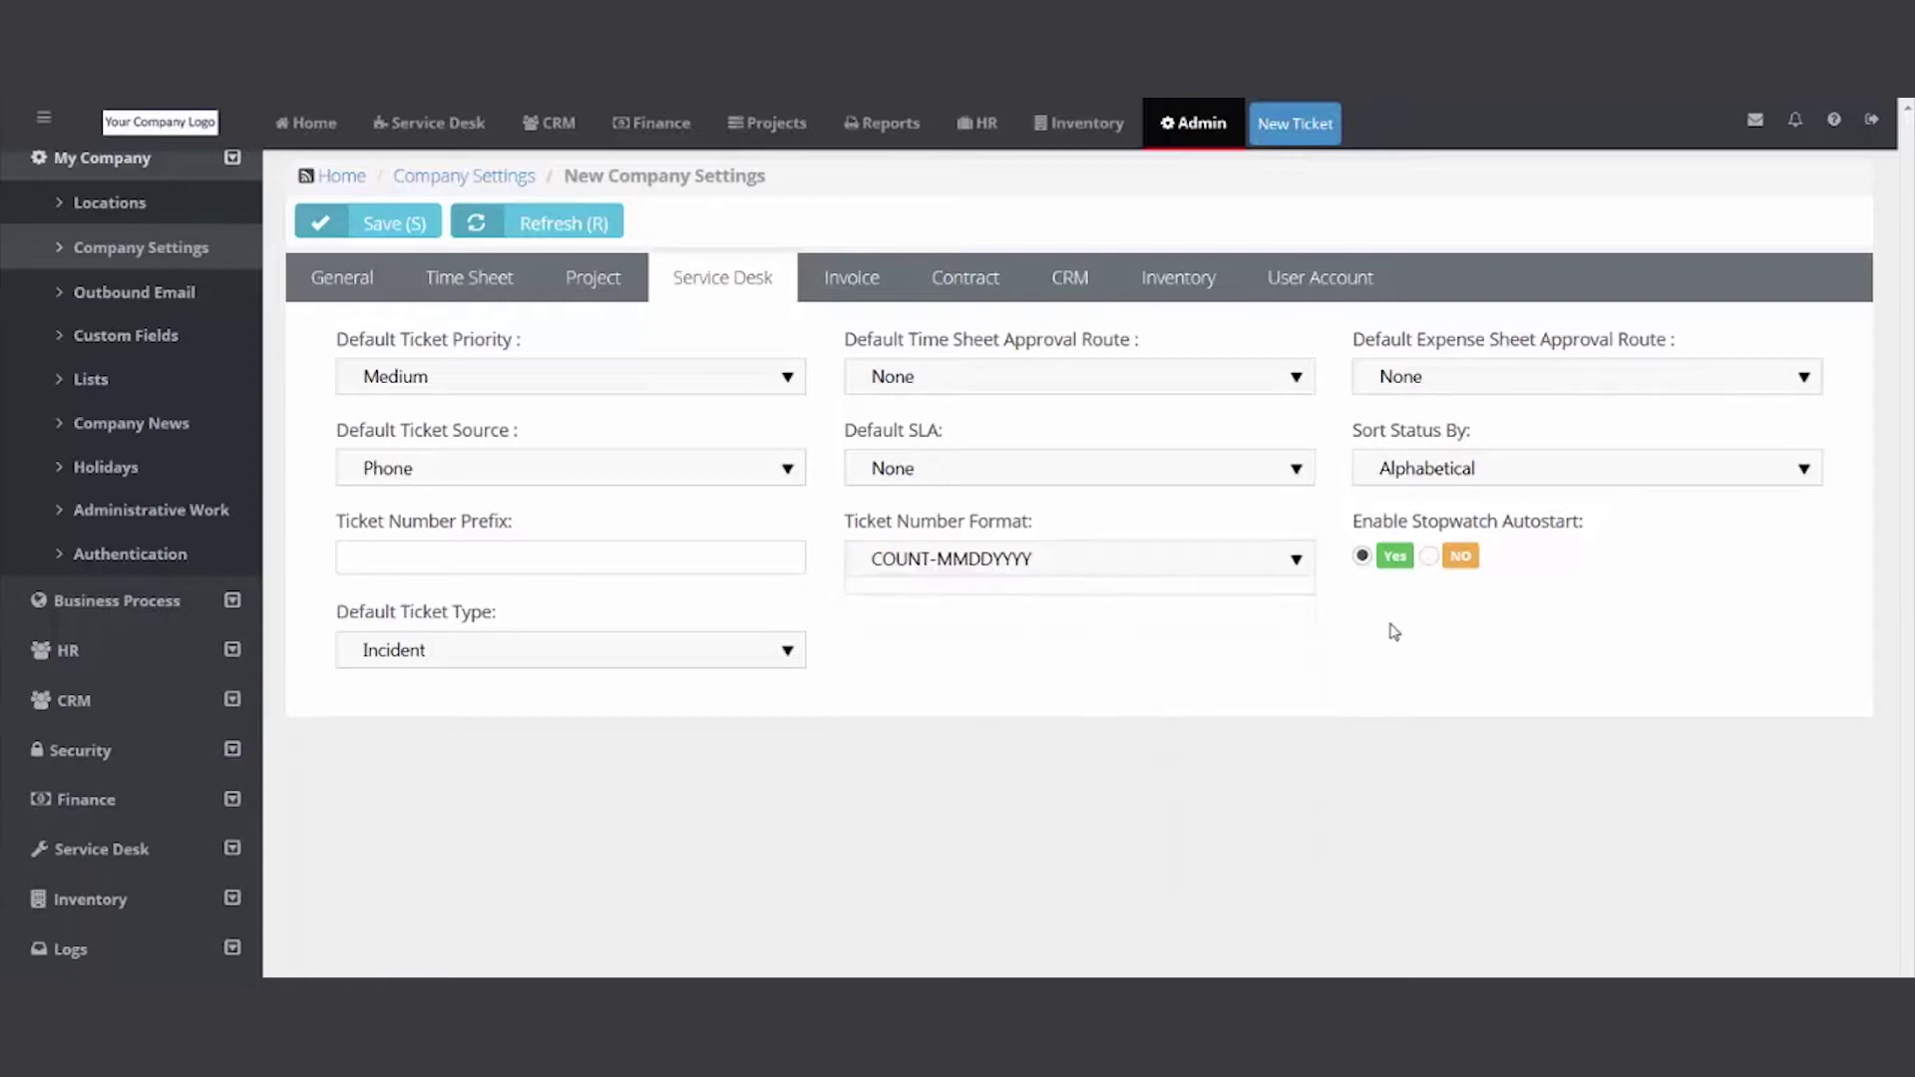
Set the invoice client note to 'Thank You' and shorten the invoice title to 'Invoice'.
{"action": "left_click", "coordinate": [856, 277]}
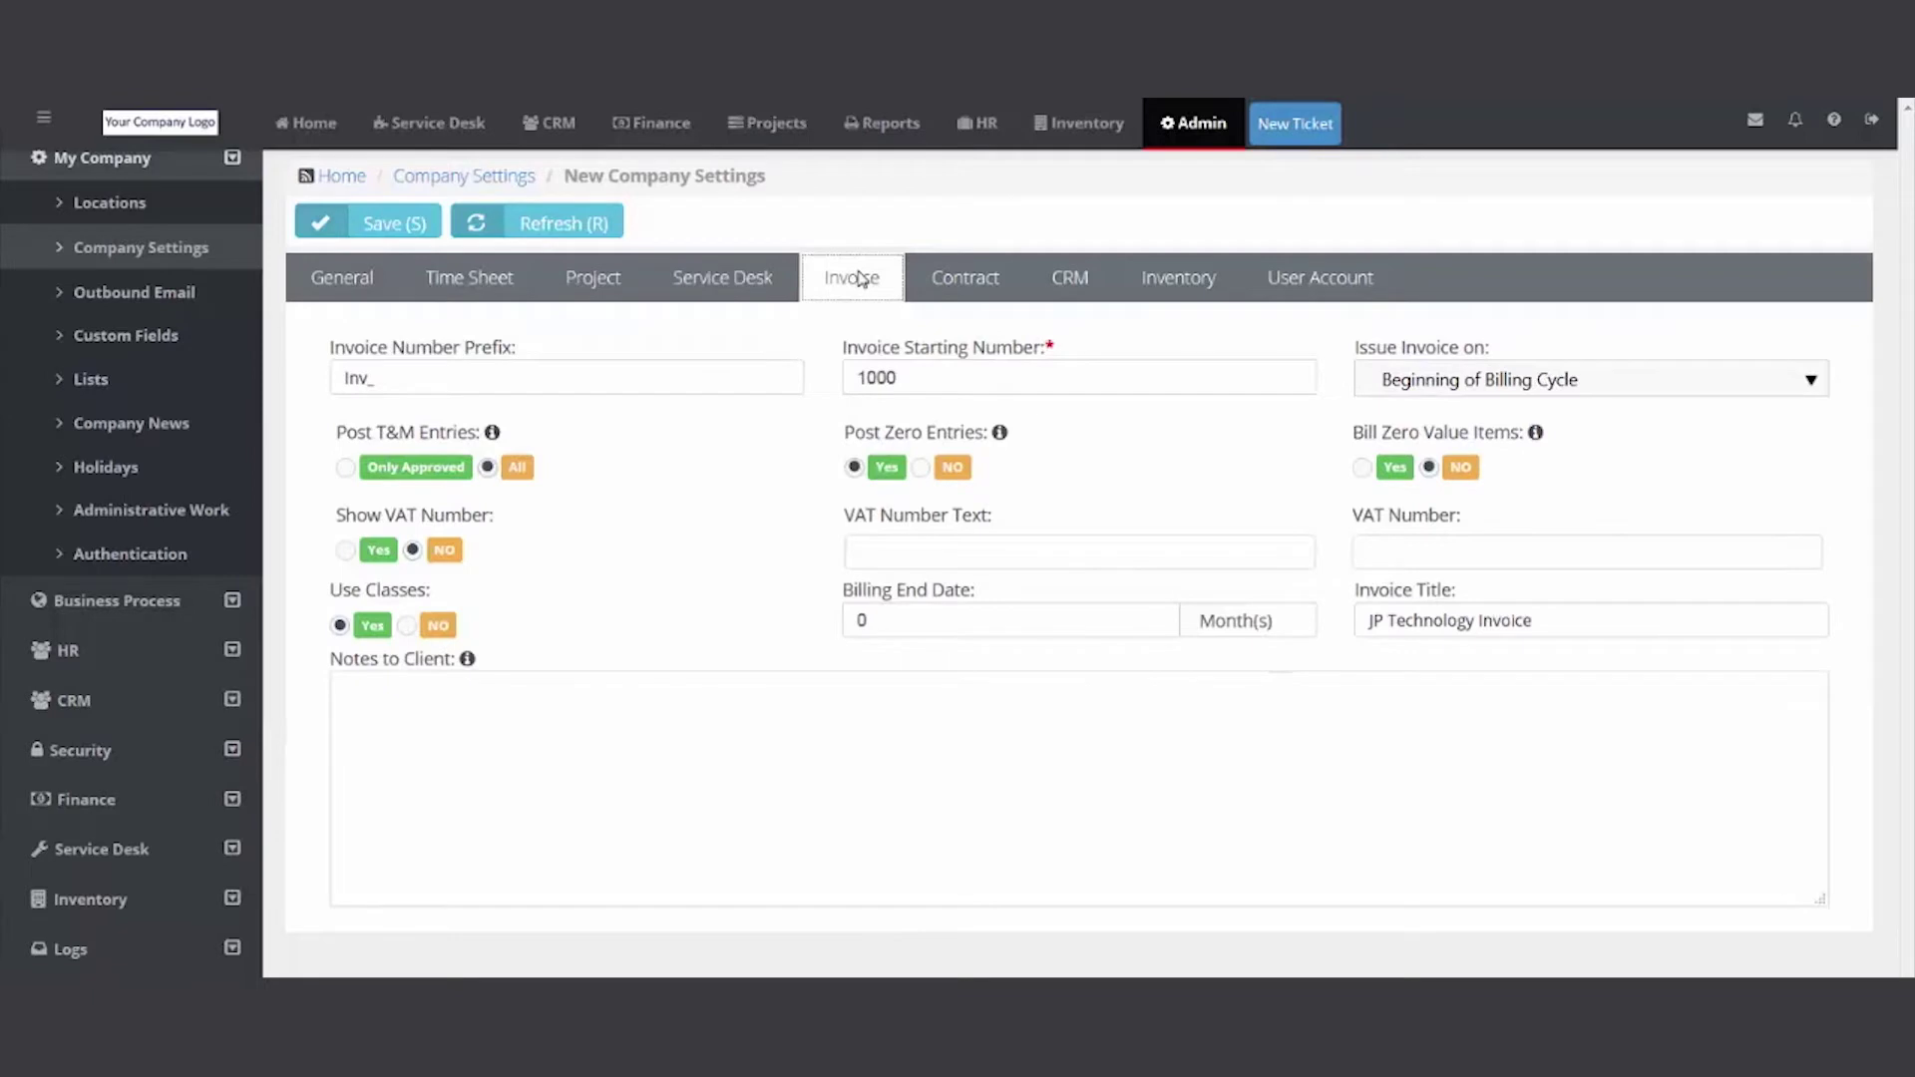
{"action": "left_click", "coordinate": [799, 720]}
{"action": "type", "text": "Thank You"}
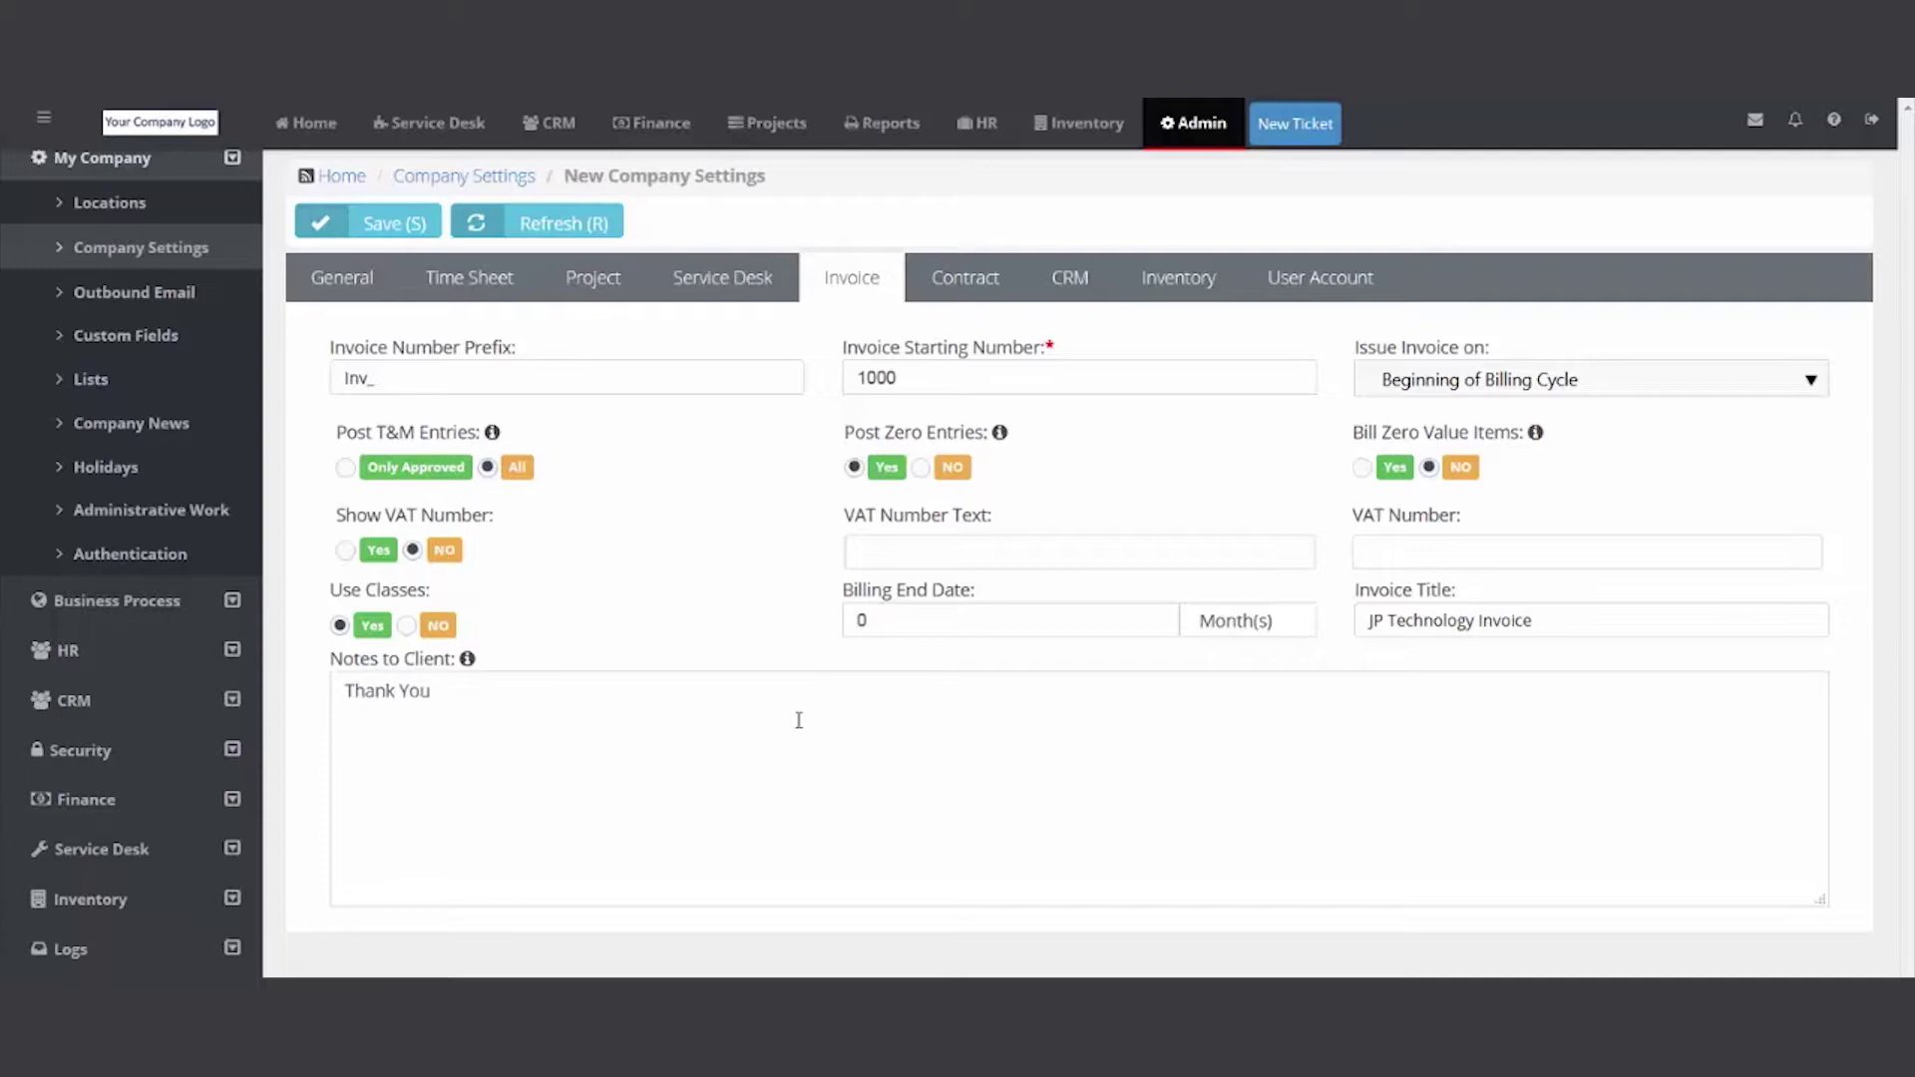
{"action": "left_click", "coordinate": [923, 632]}
{"action": "left_click_drag", "start_coordinate": [1483, 620], "coordinate": [1330, 642]}
{"action": "key", "text": "BackSpace"}
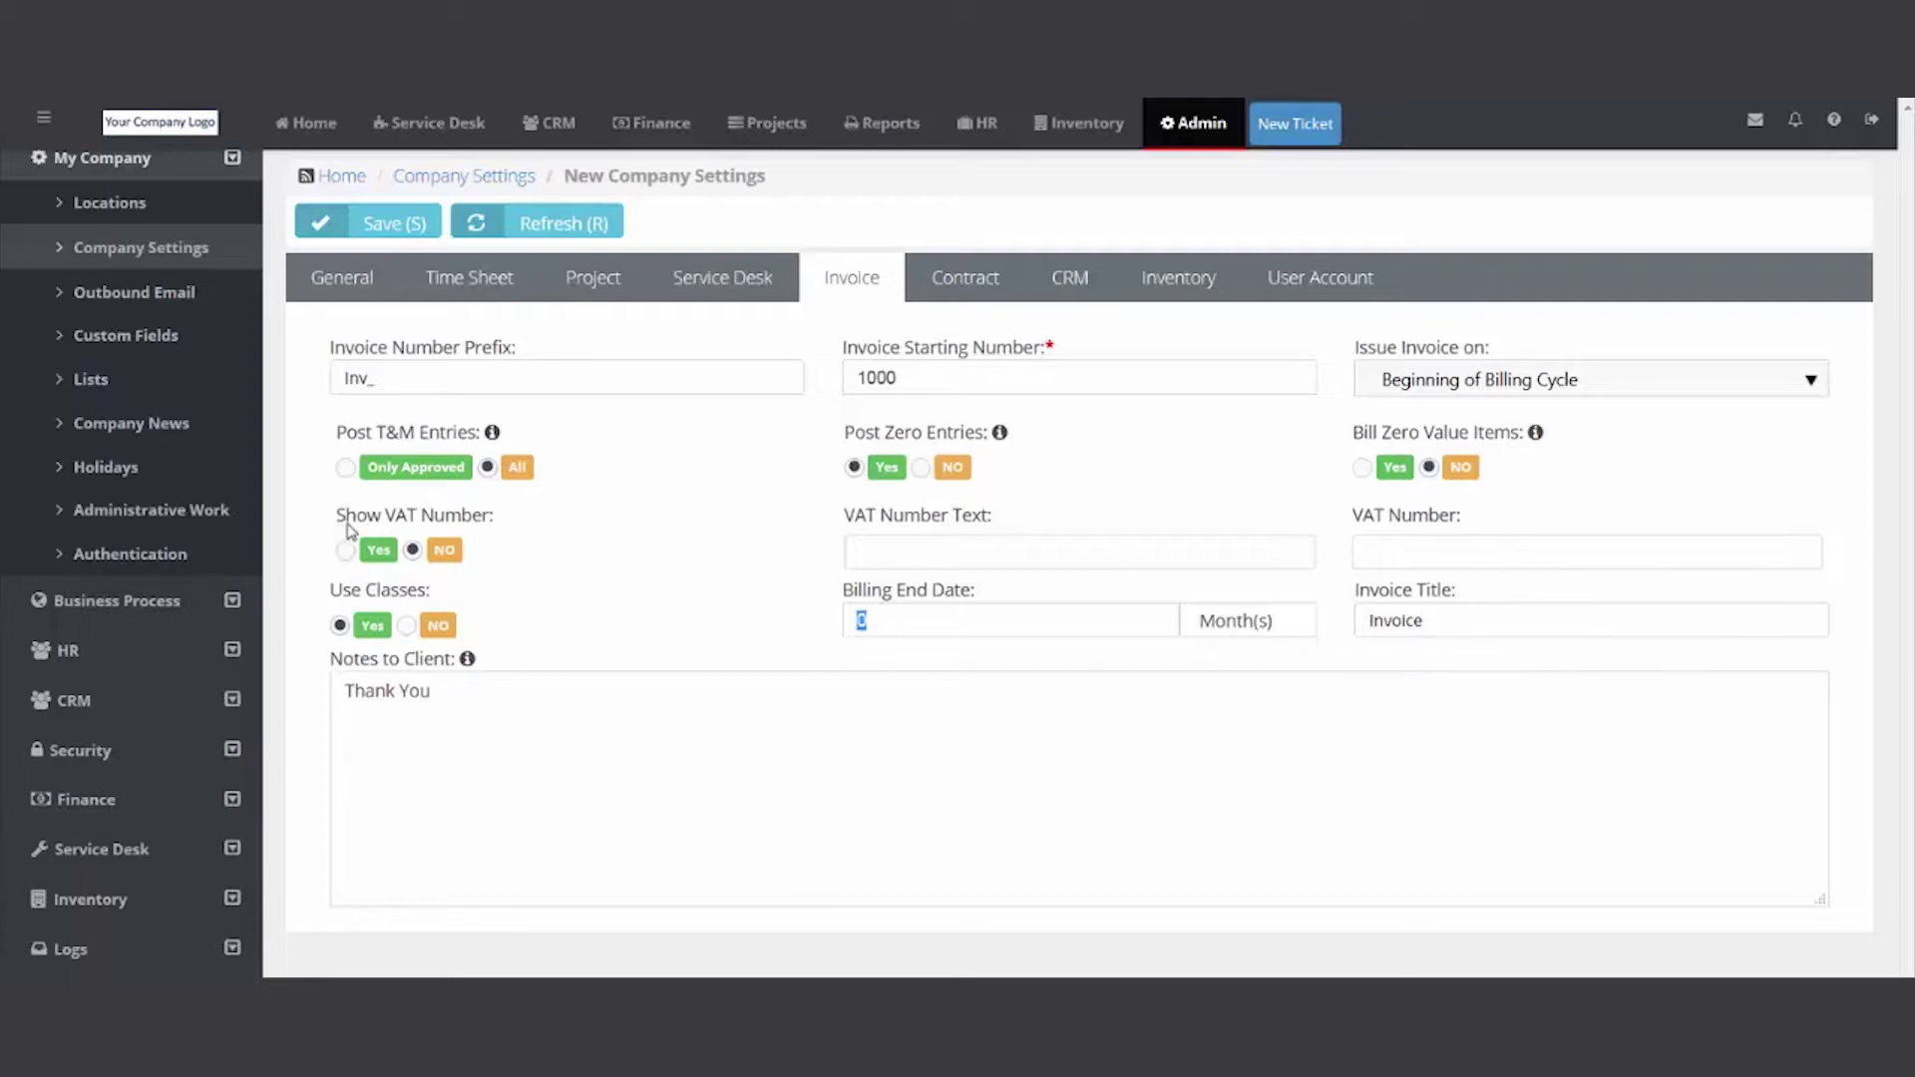
{"action": "left_click_drag", "start_coordinate": [337, 518], "coordinate": [490, 517]}
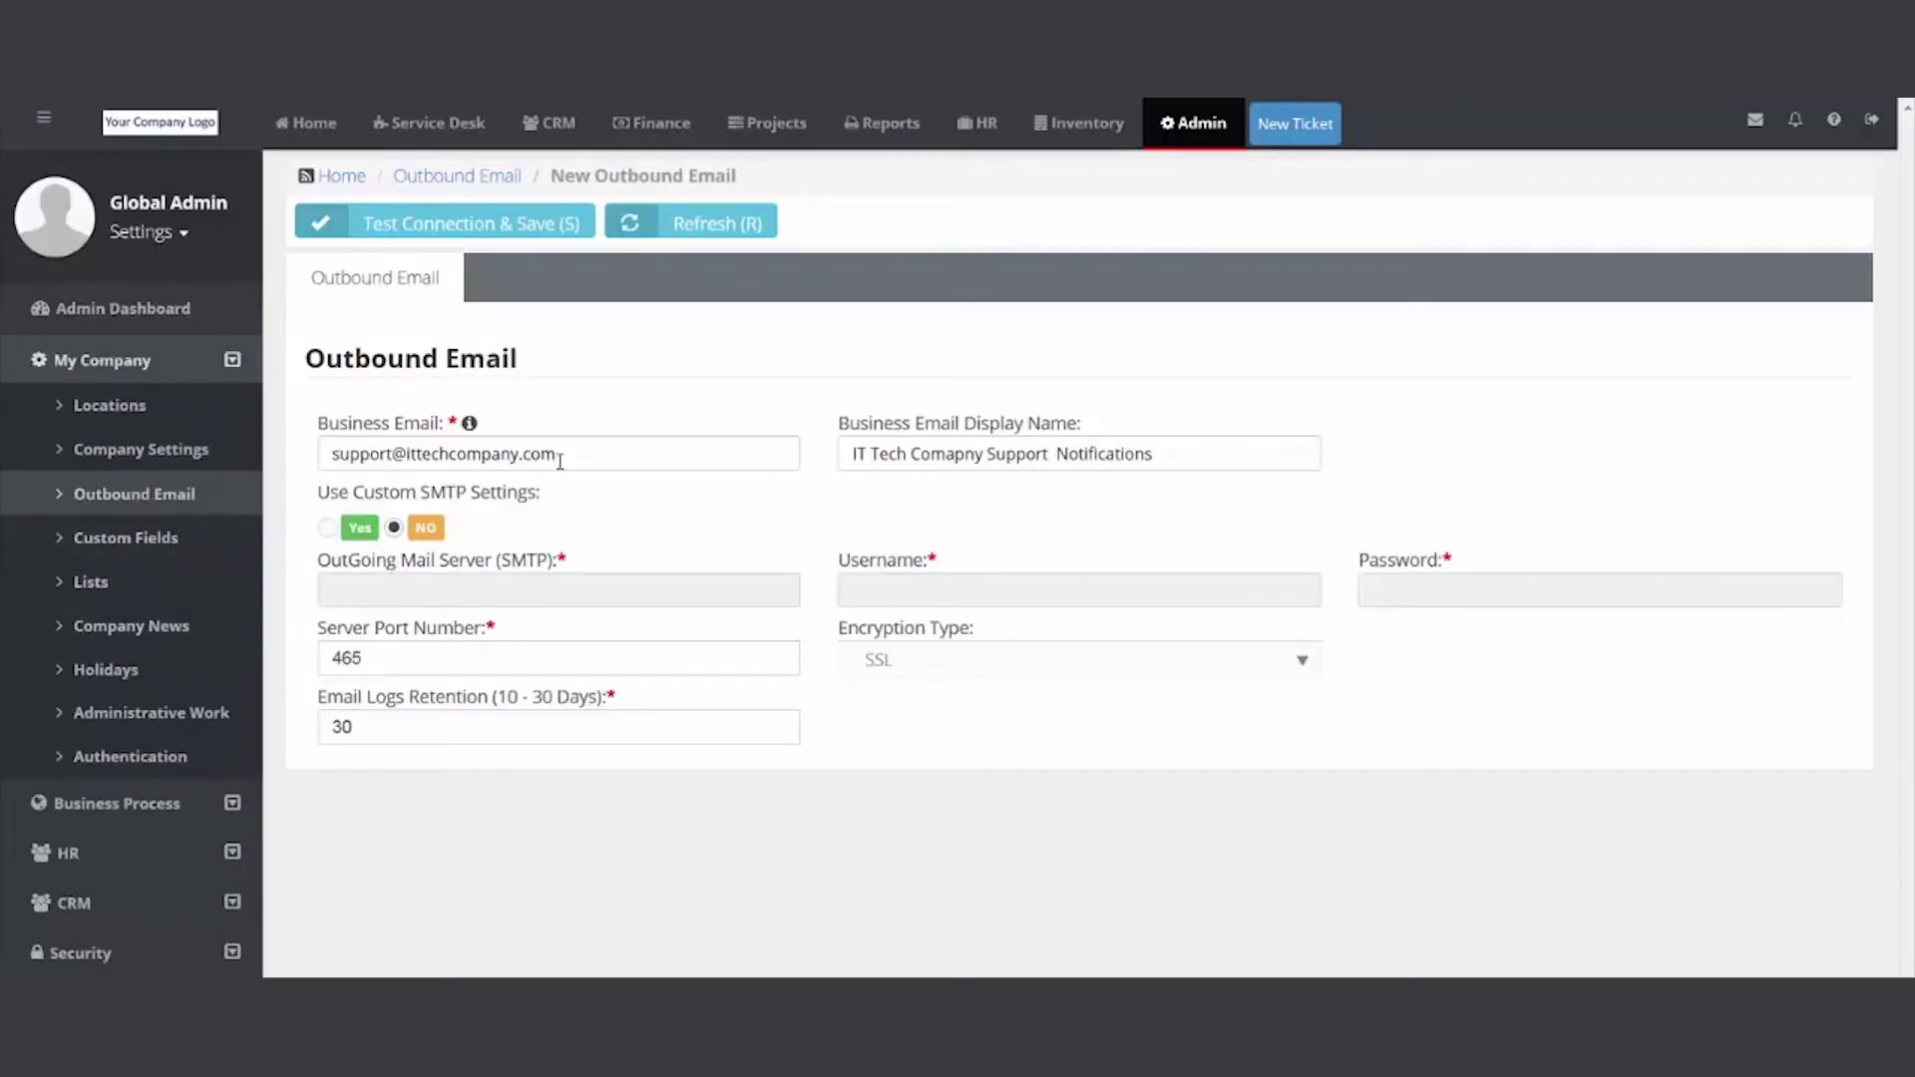
{"action": "left_click", "coordinate": [609, 453]}
{"action": "left_click", "coordinate": [907, 454]}
{"action": "left_click", "coordinate": [327, 529]}
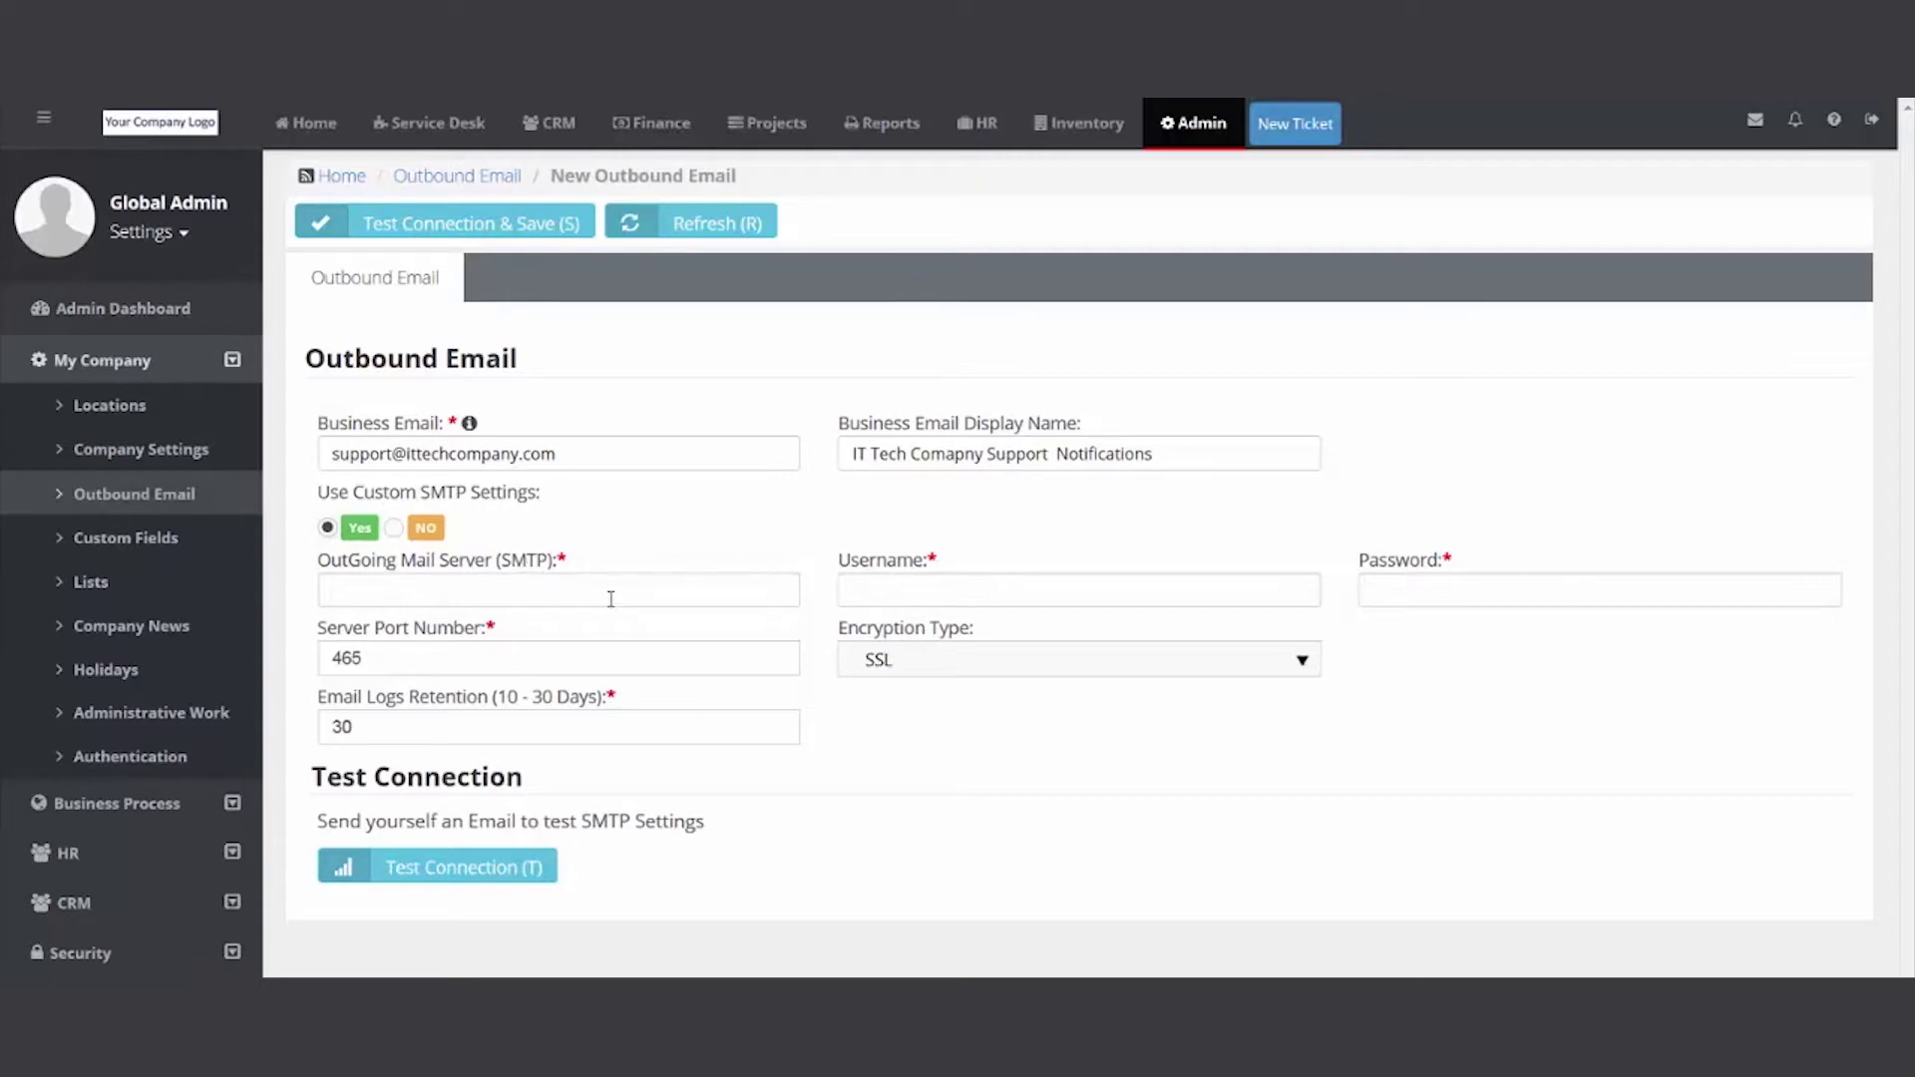
{"action": "left_click", "coordinate": [395, 528]}
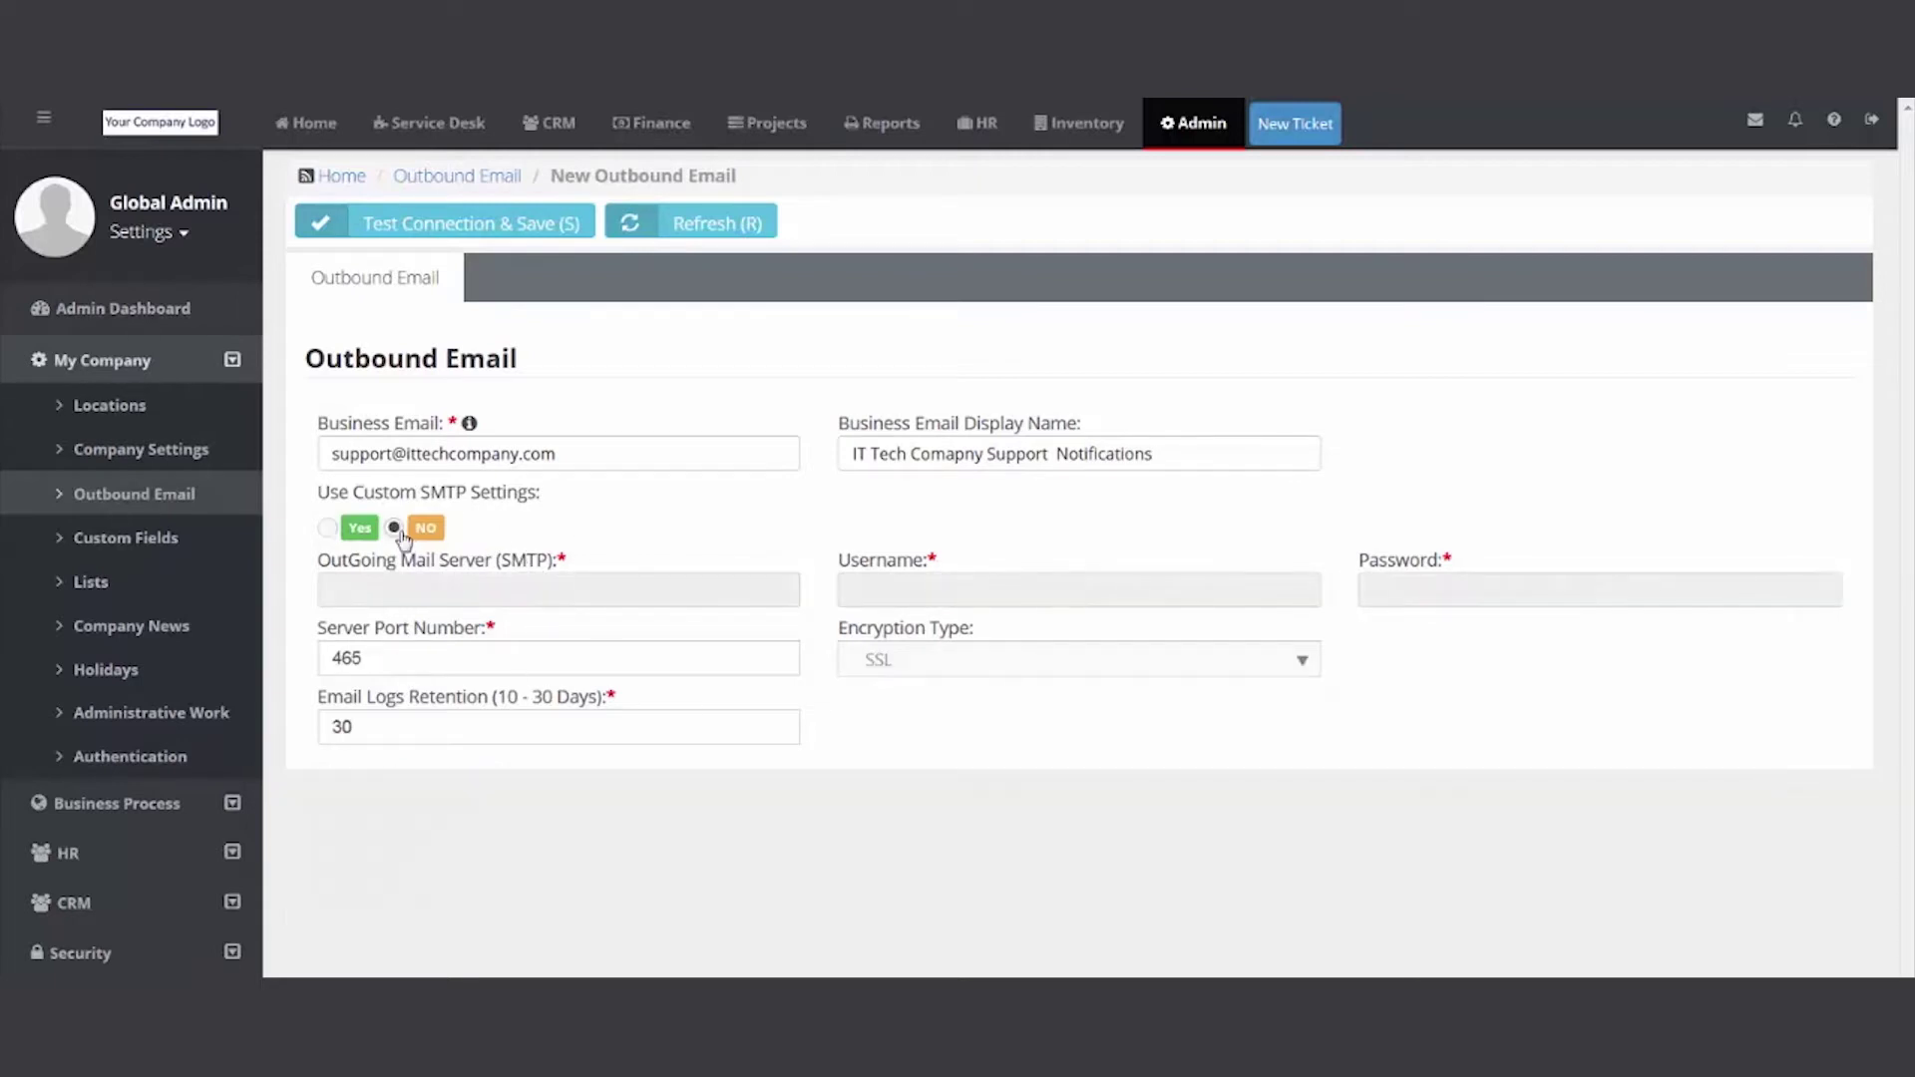
{"action": "double_click", "coordinate": [471, 738]}
{"action": "left_click", "coordinate": [471, 738]}
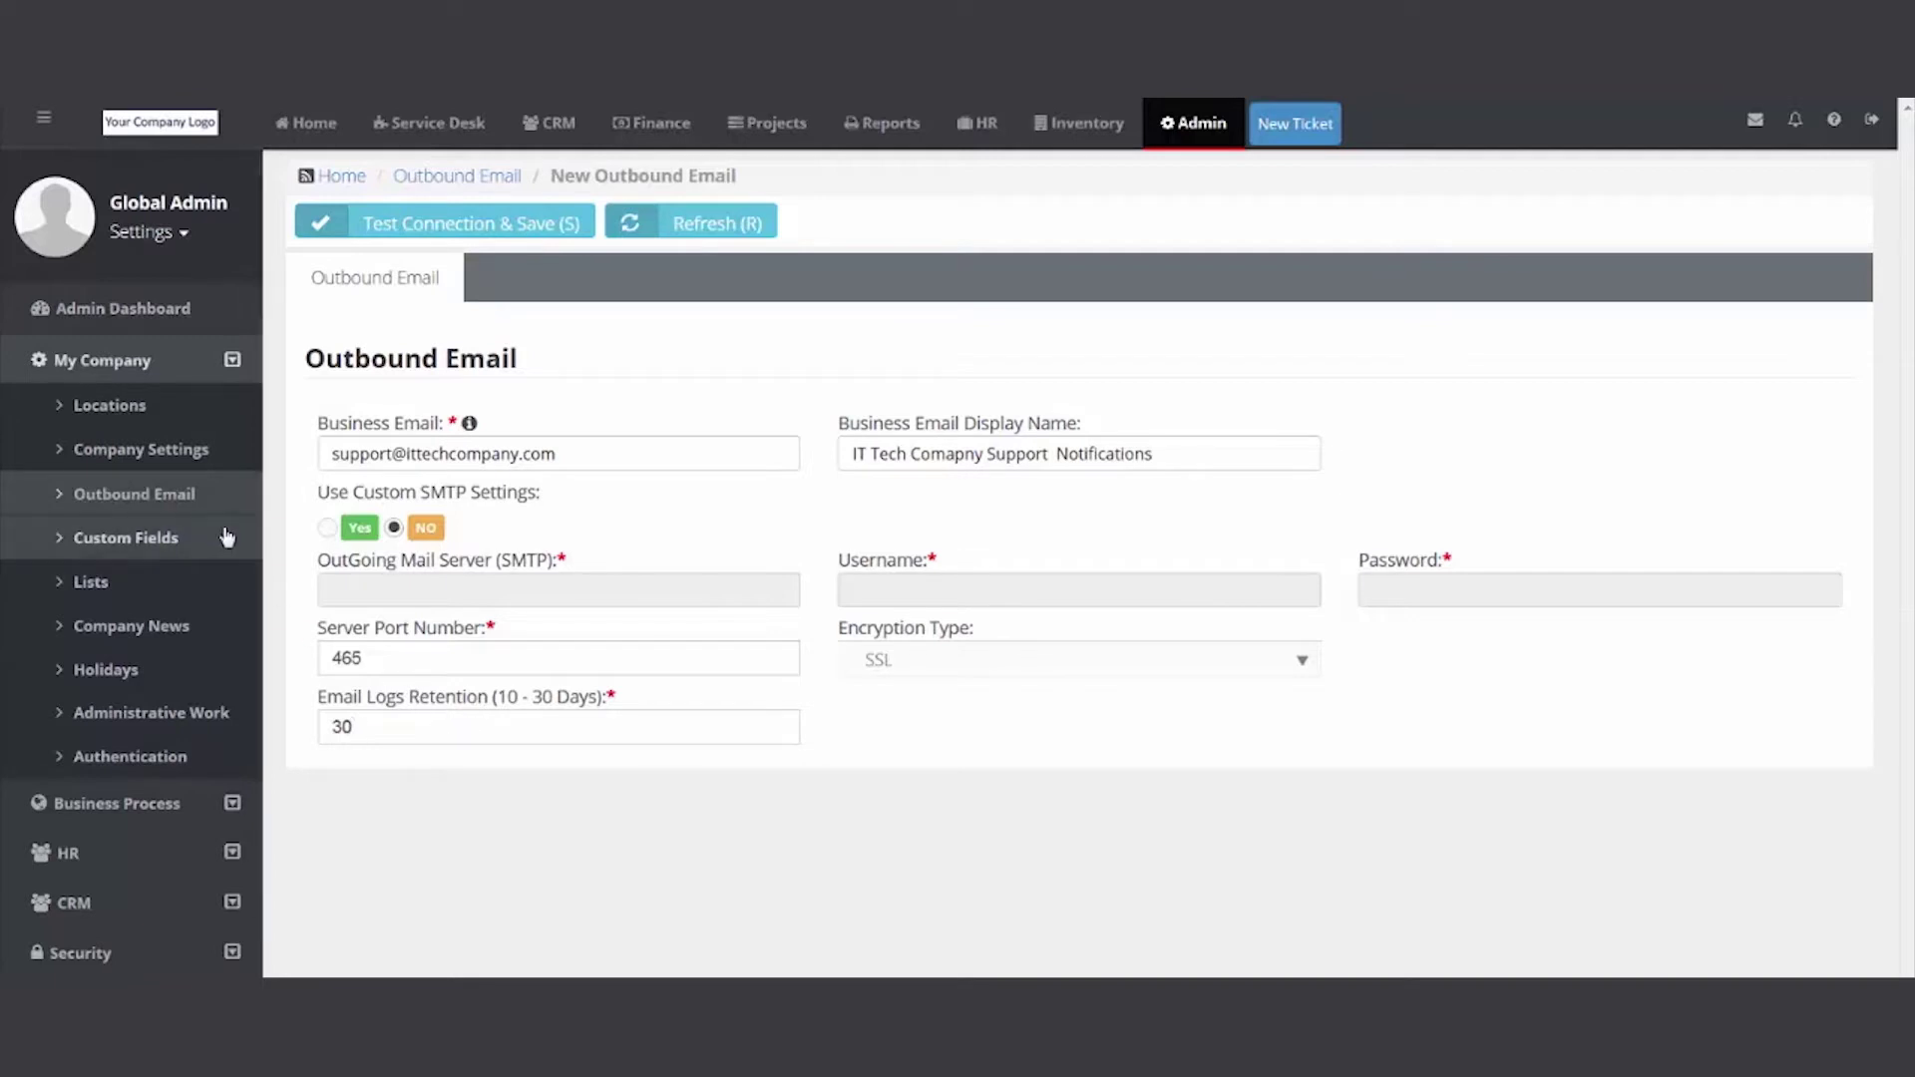
Open Custom Fields and browse the Module Name and Field Type filters without changing them.
{"action": "left_click", "coordinate": [113, 536]}
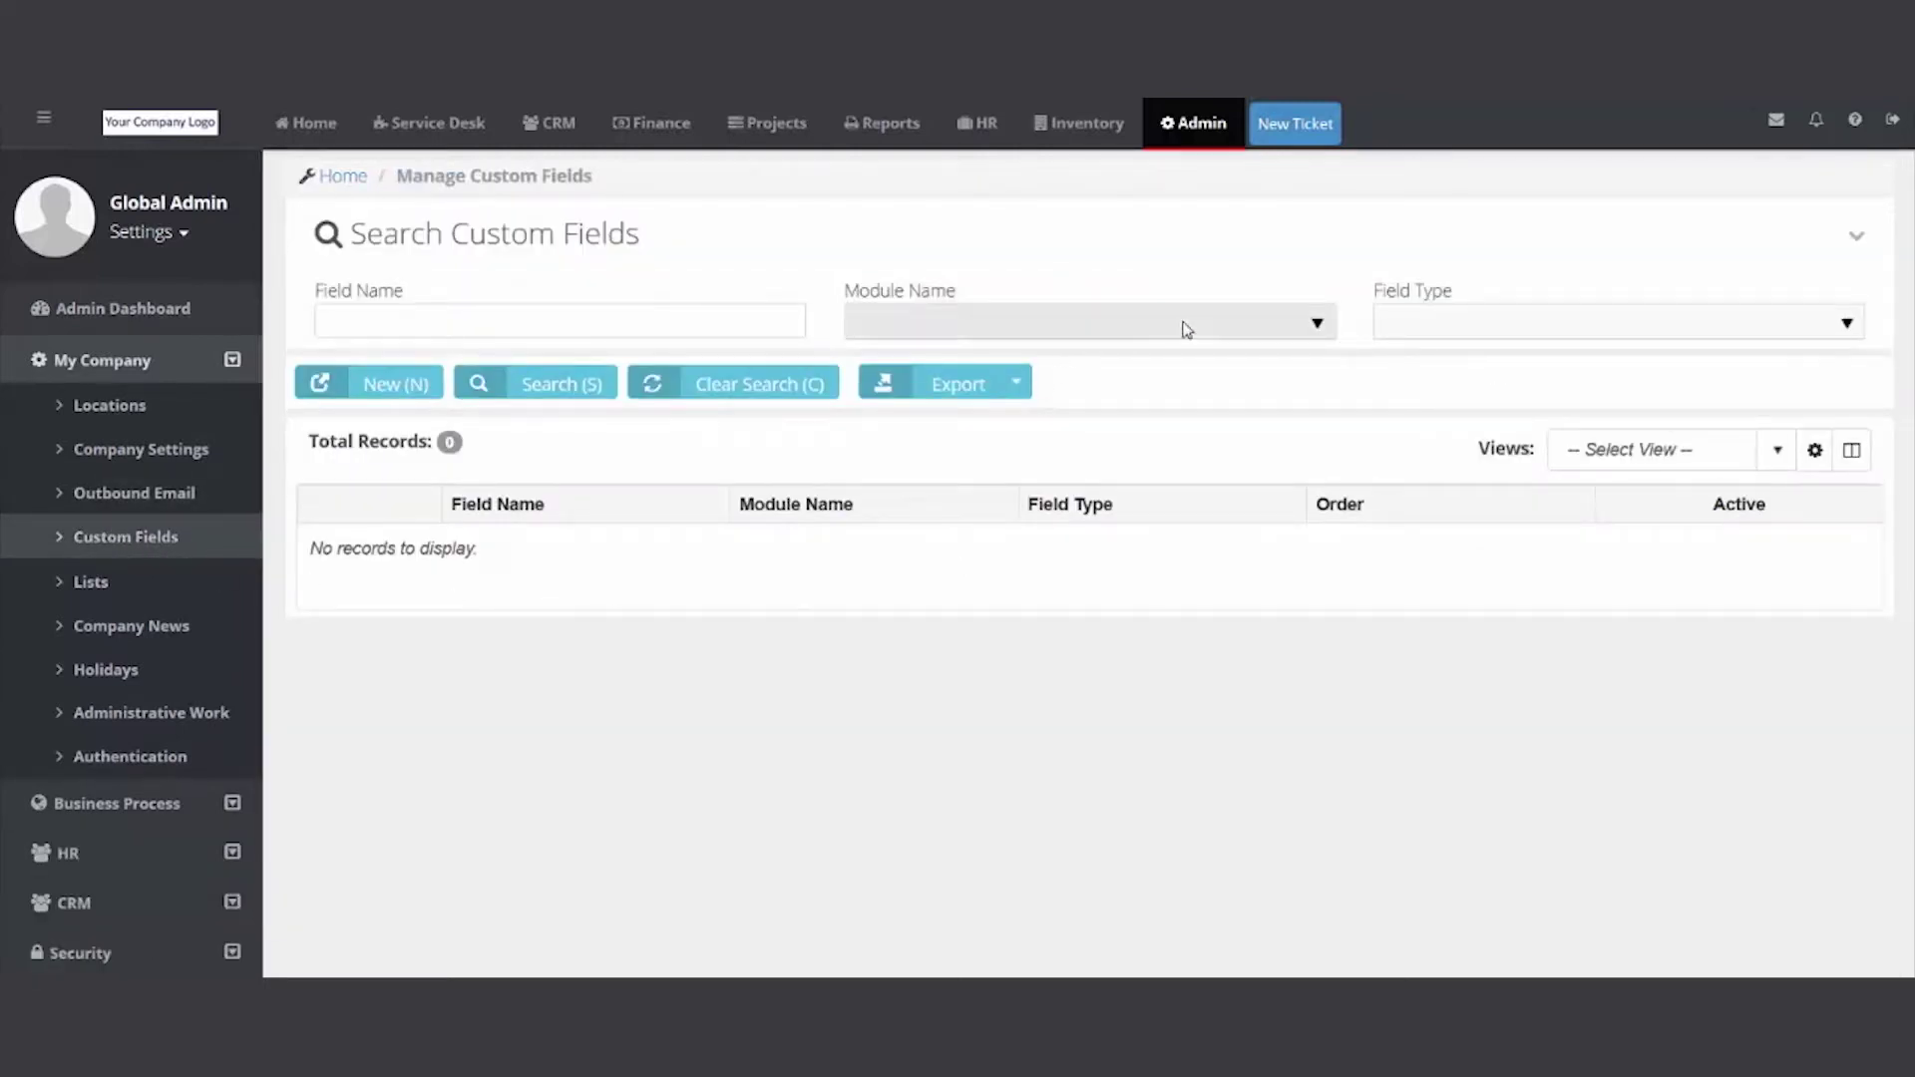
{"action": "left_click", "coordinate": [1245, 327]}
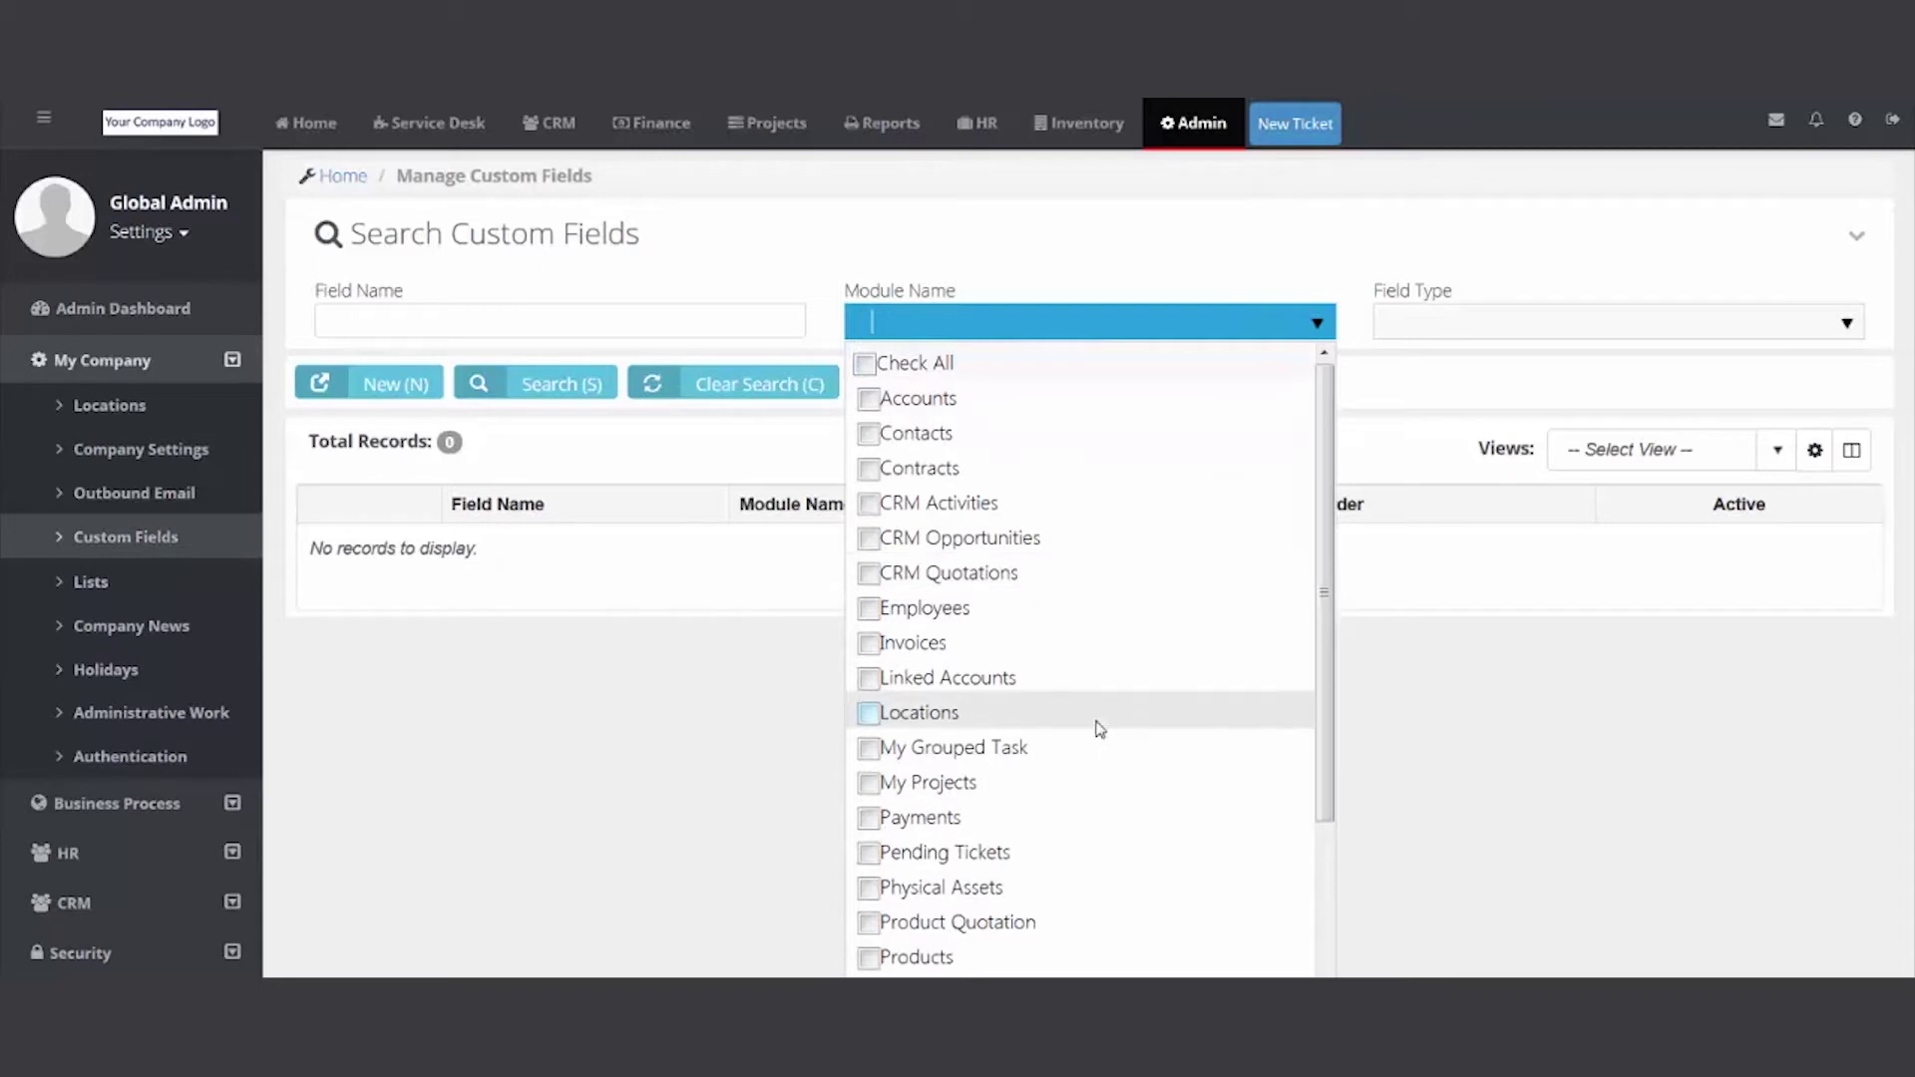
{"action": "scroll", "coordinate": [1107, 738], "scroll_direction": "down", "scroll_amount": 2}
{"action": "scroll", "coordinate": [1124, 773], "scroll_direction": "down", "scroll_amount": 1}
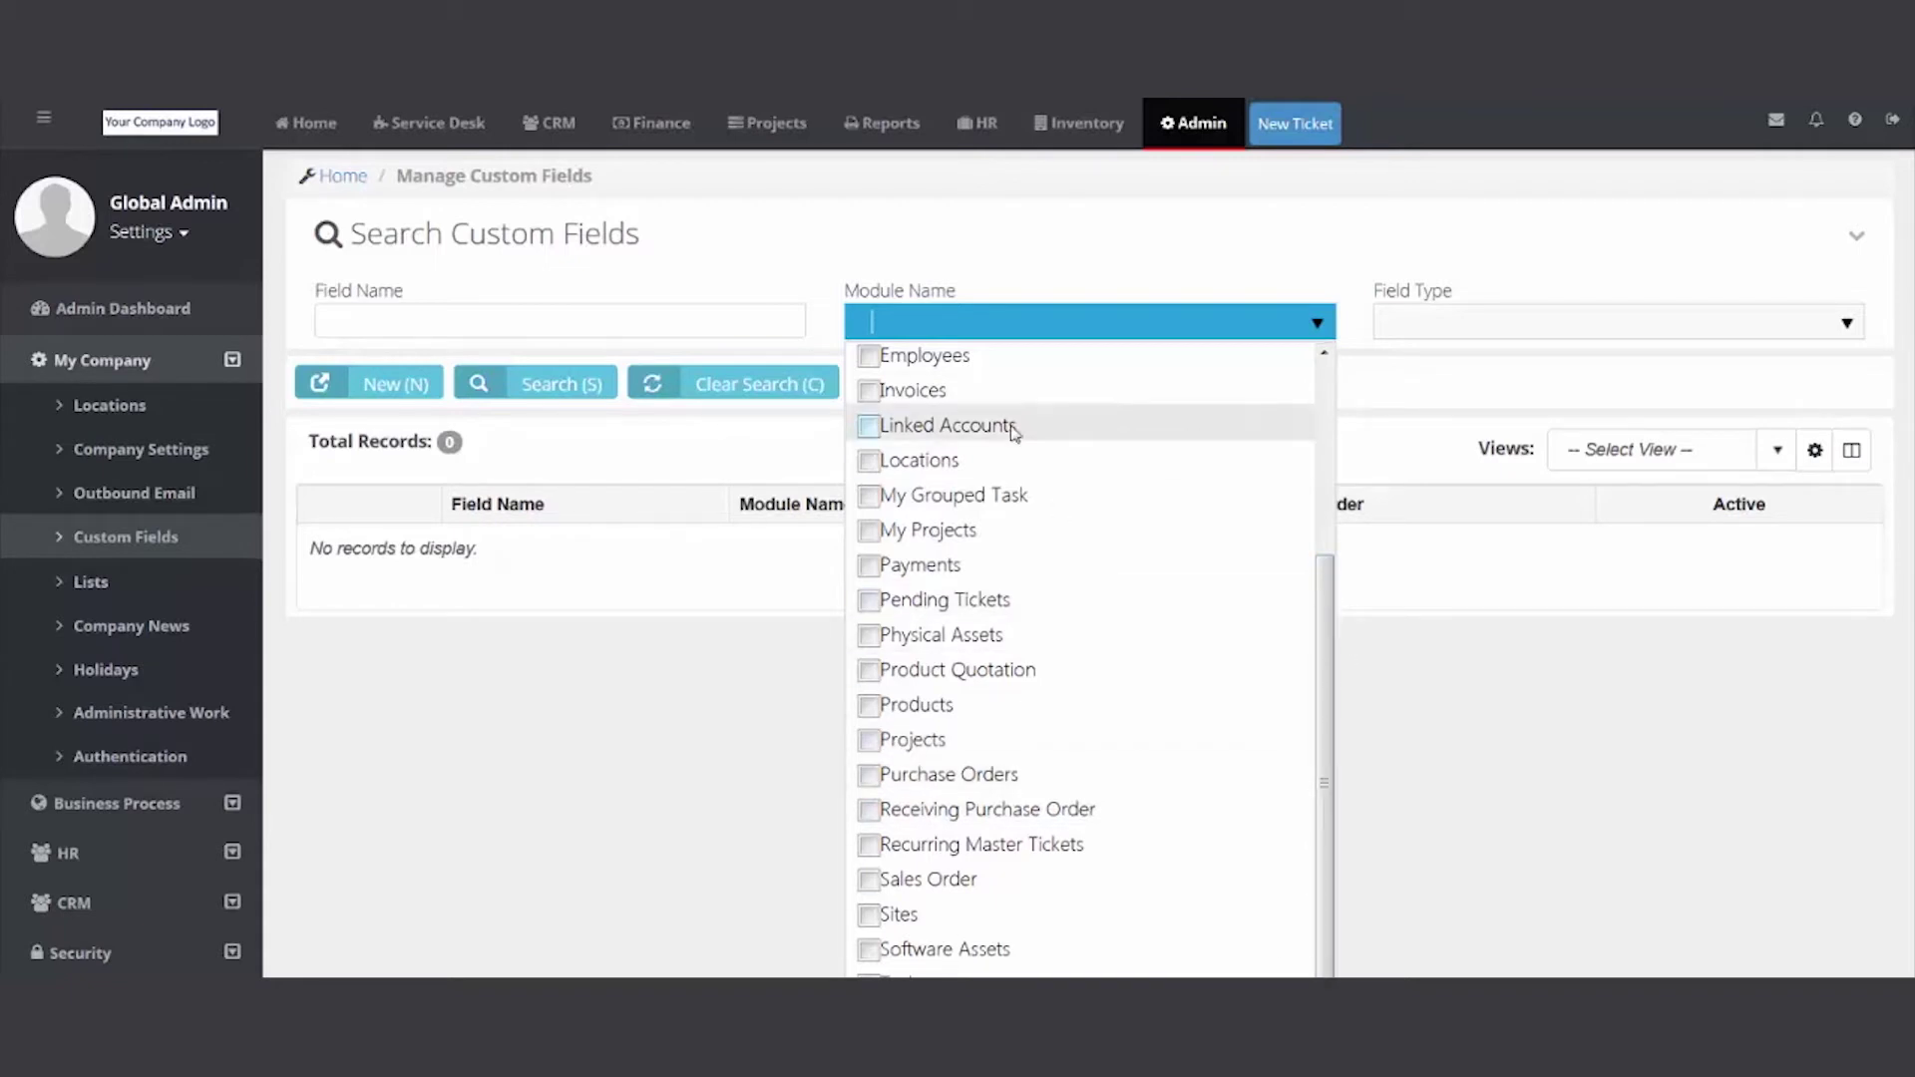
{"action": "left_click", "coordinate": [755, 747]}
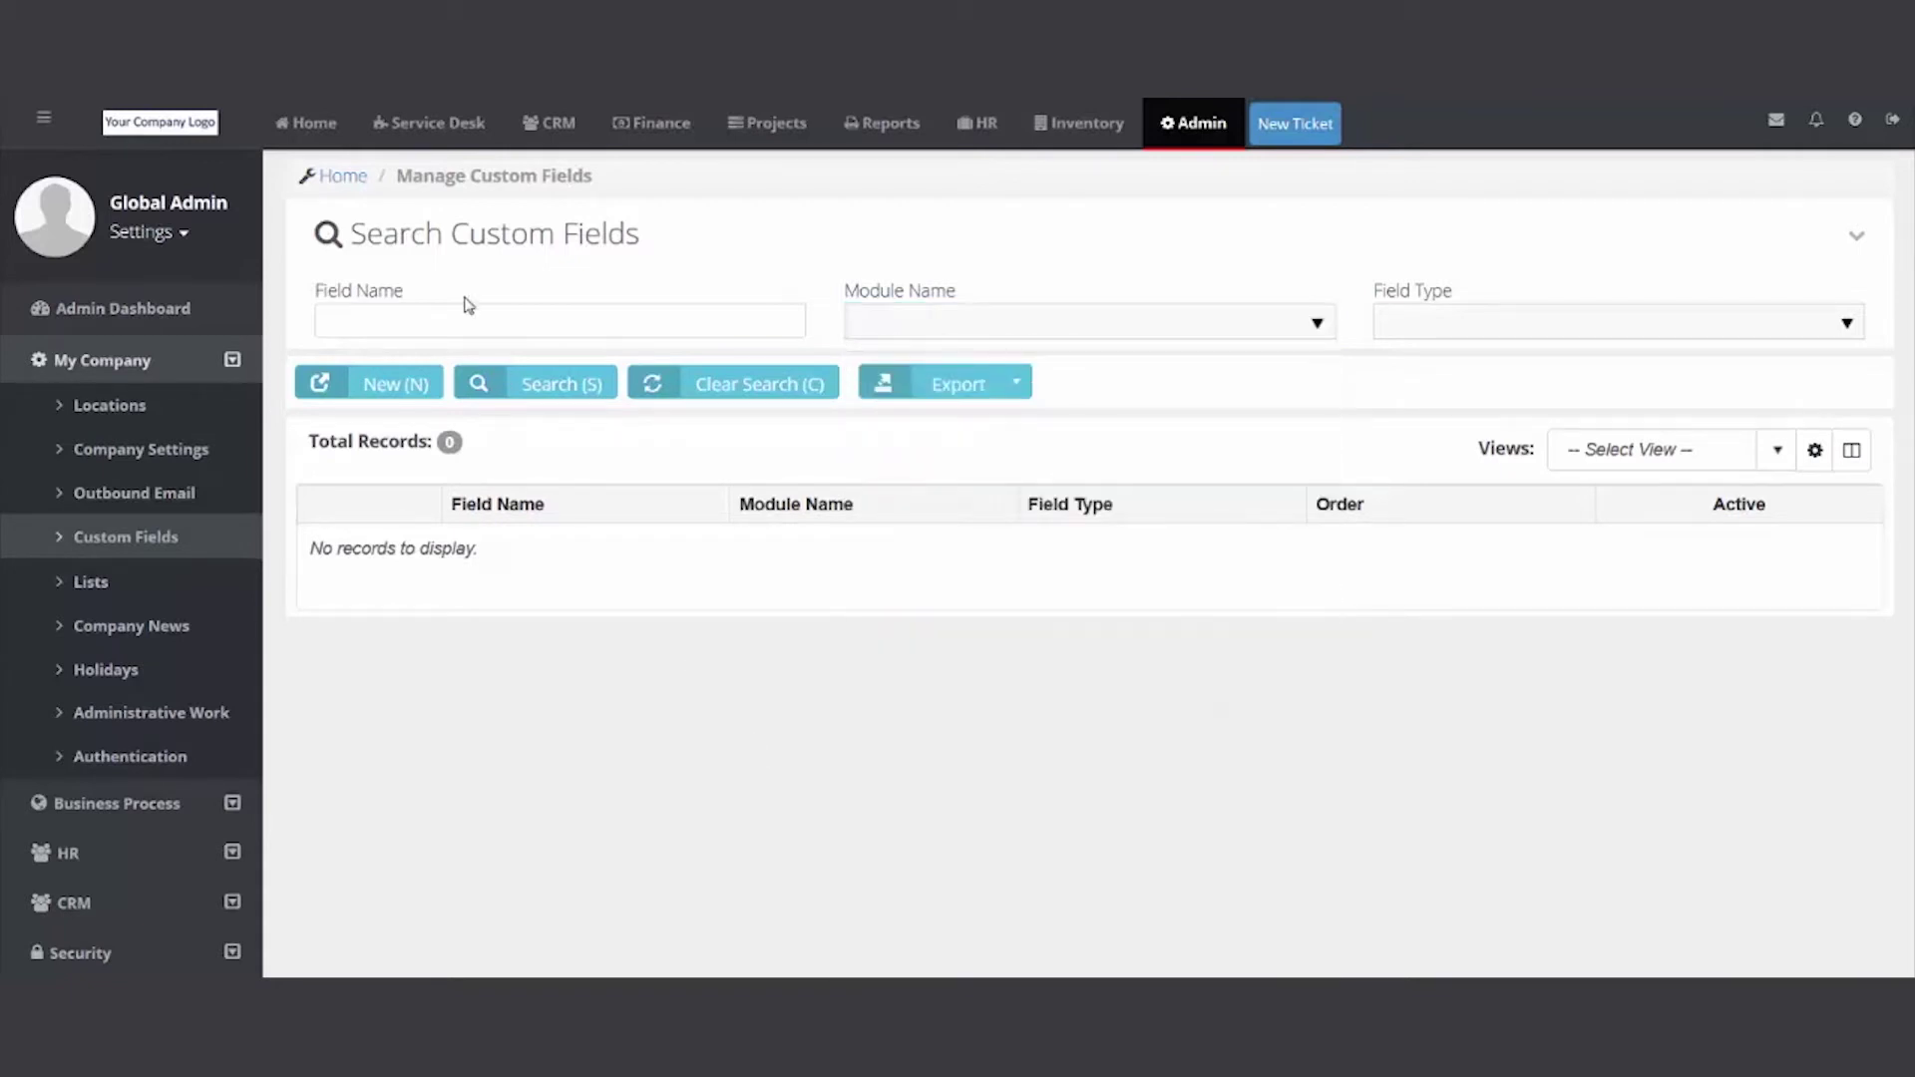
{"action": "left_click", "coordinate": [1514, 324]}
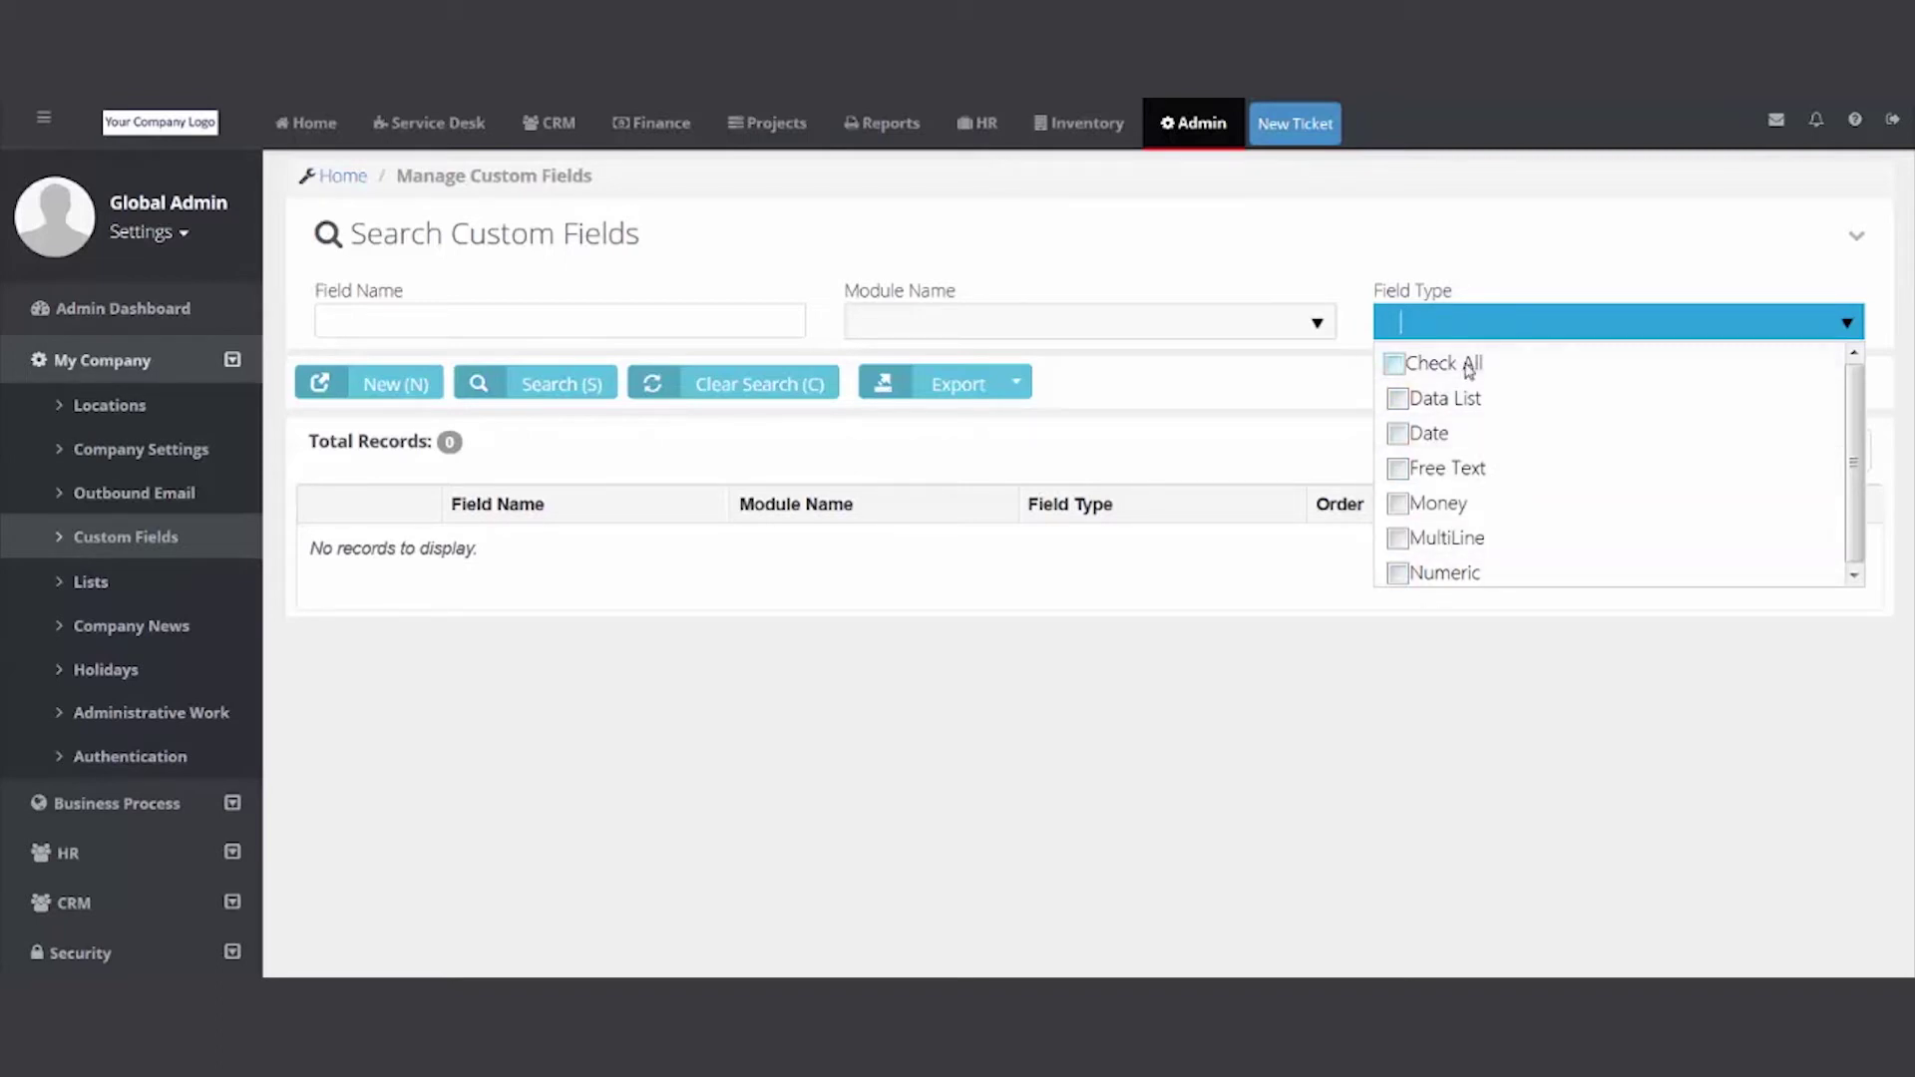
{"action": "left_click", "coordinate": [1283, 262]}
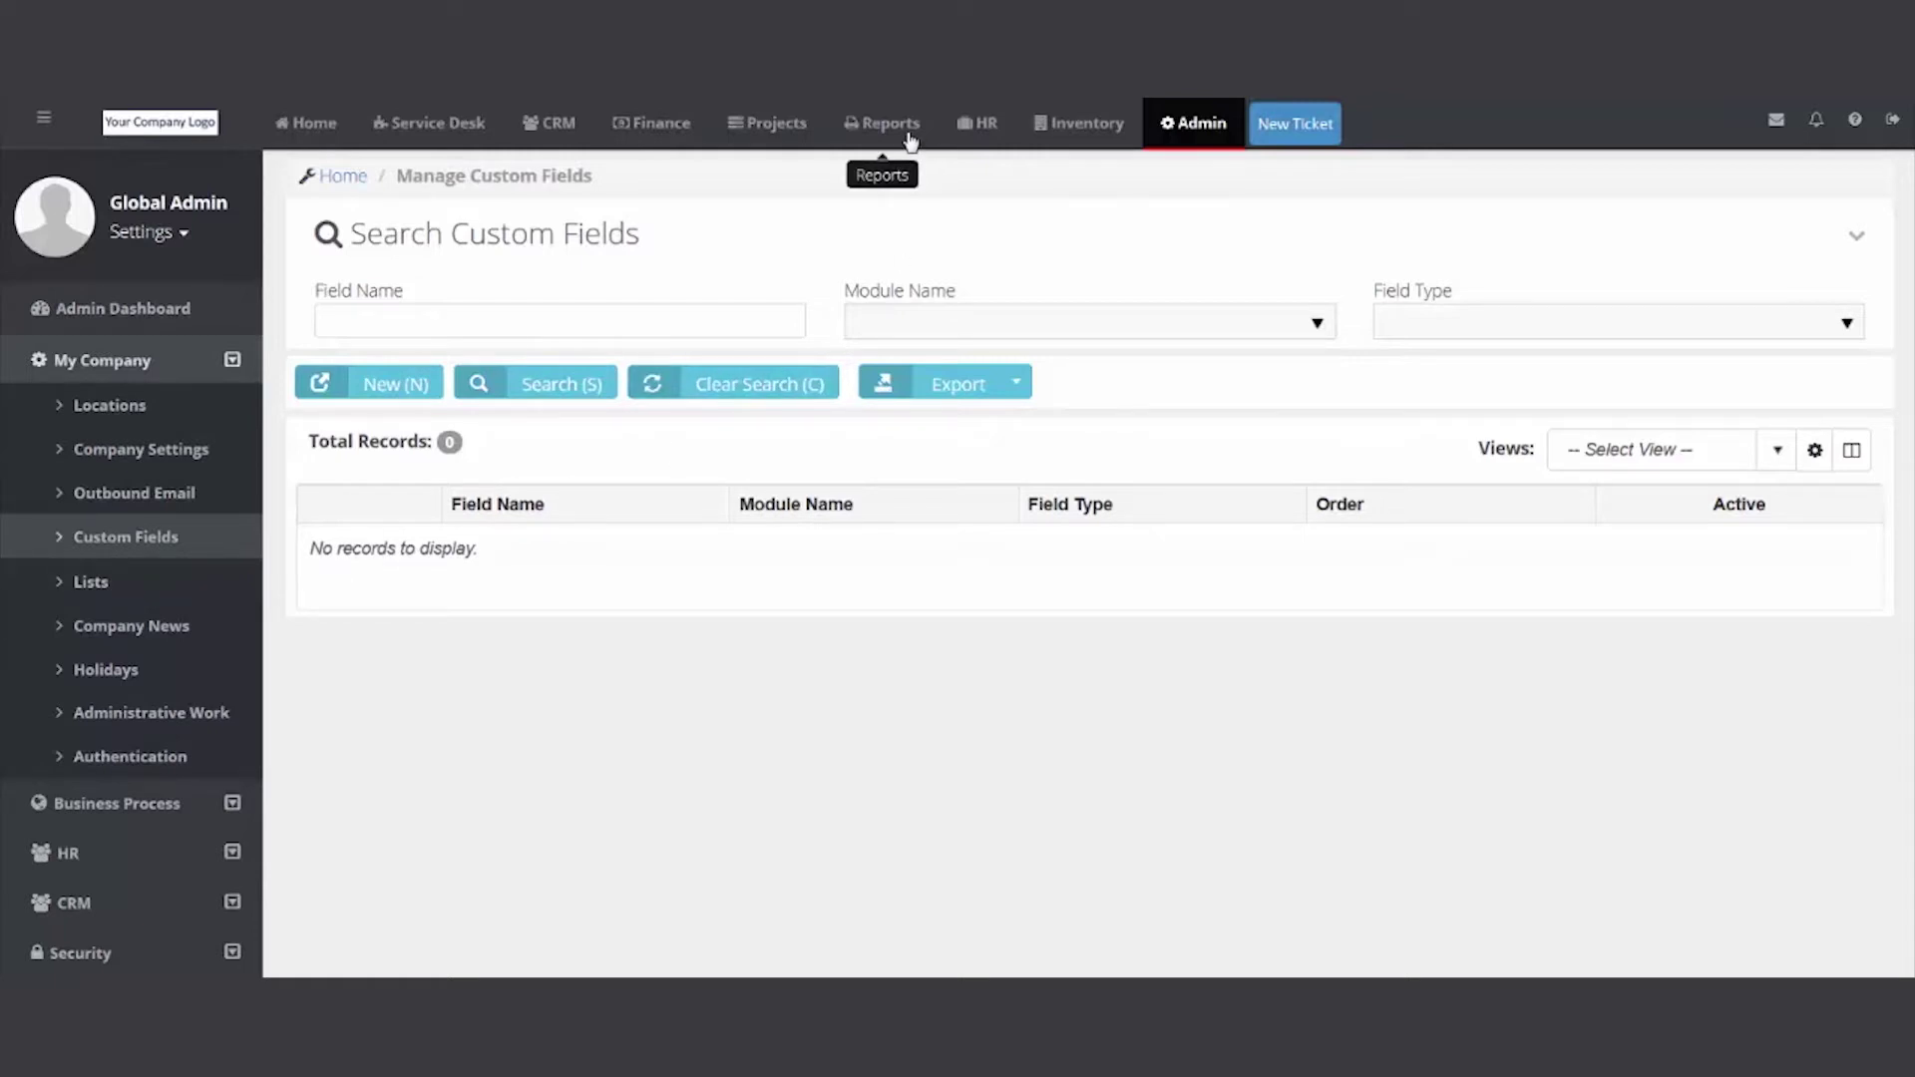
{"action": "left_click", "coordinate": [121, 601]}
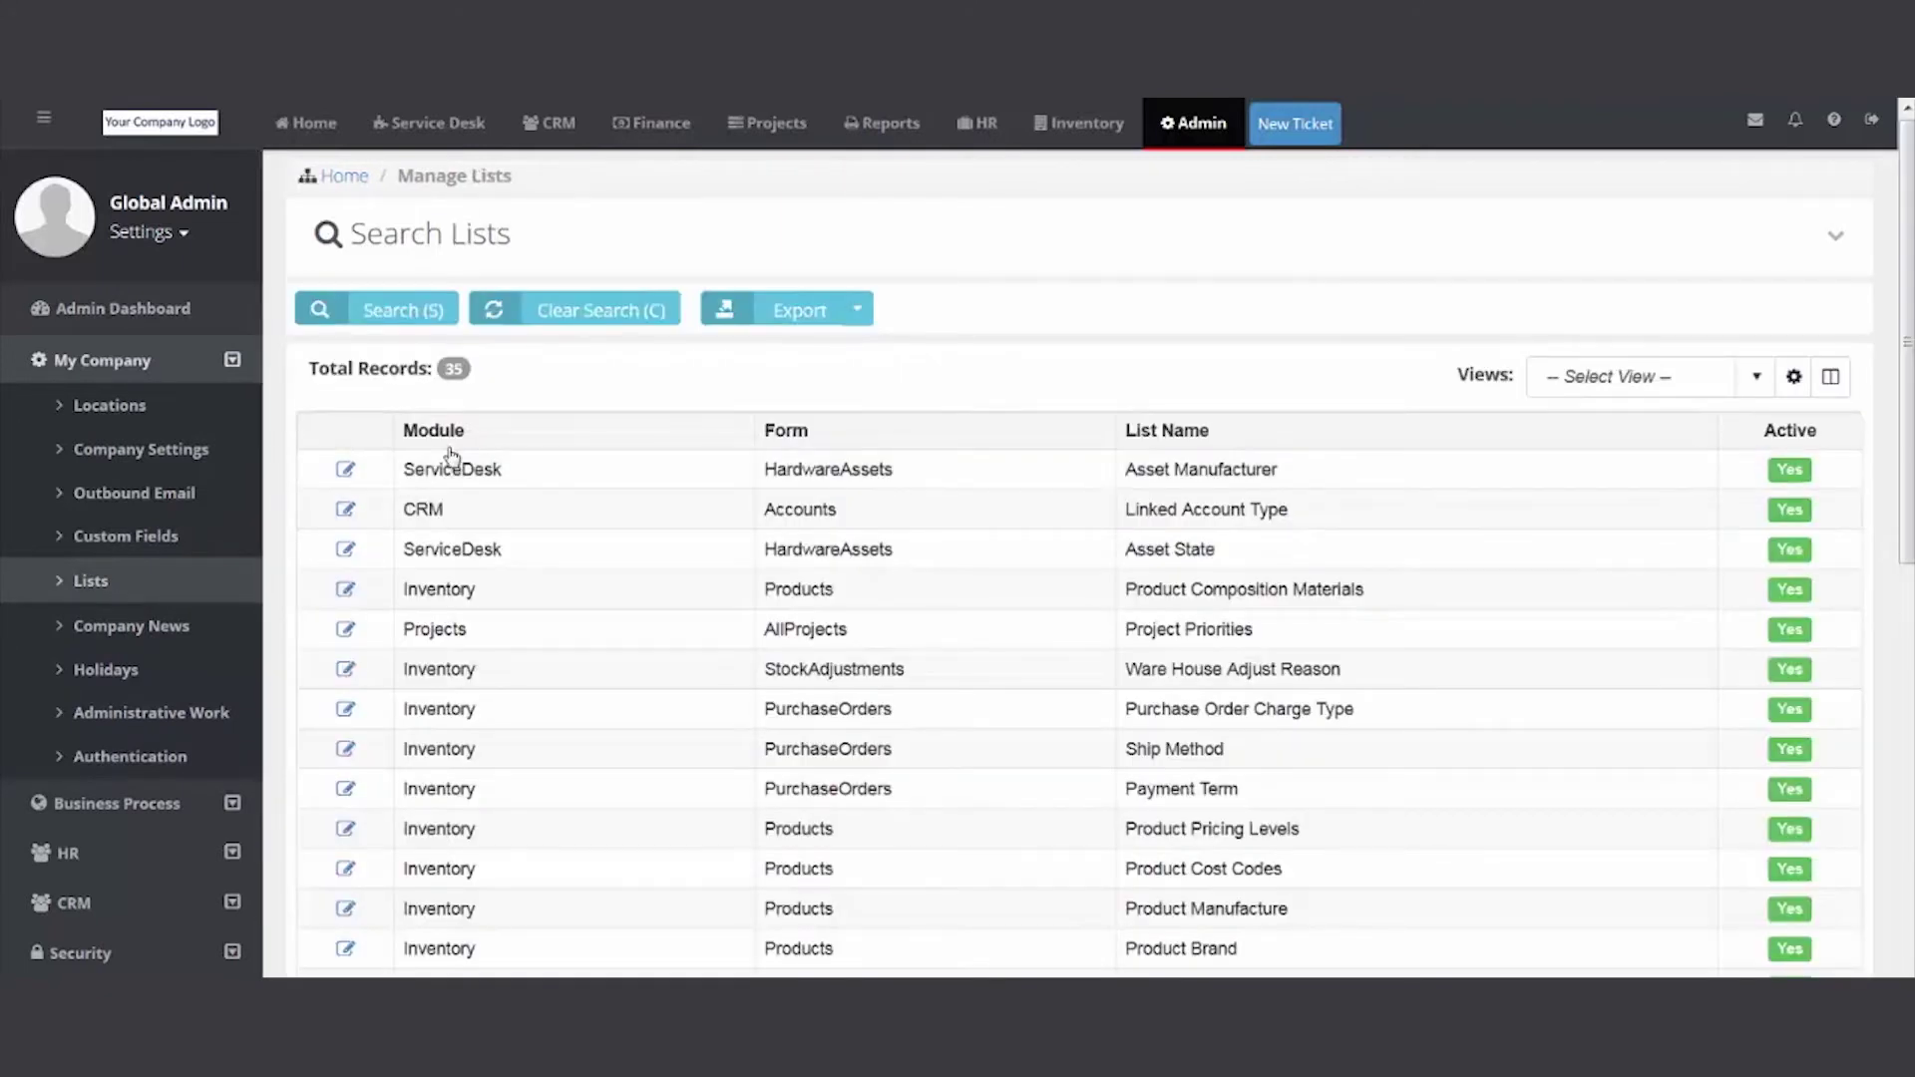
{"action": "left_click", "coordinate": [459, 237]}
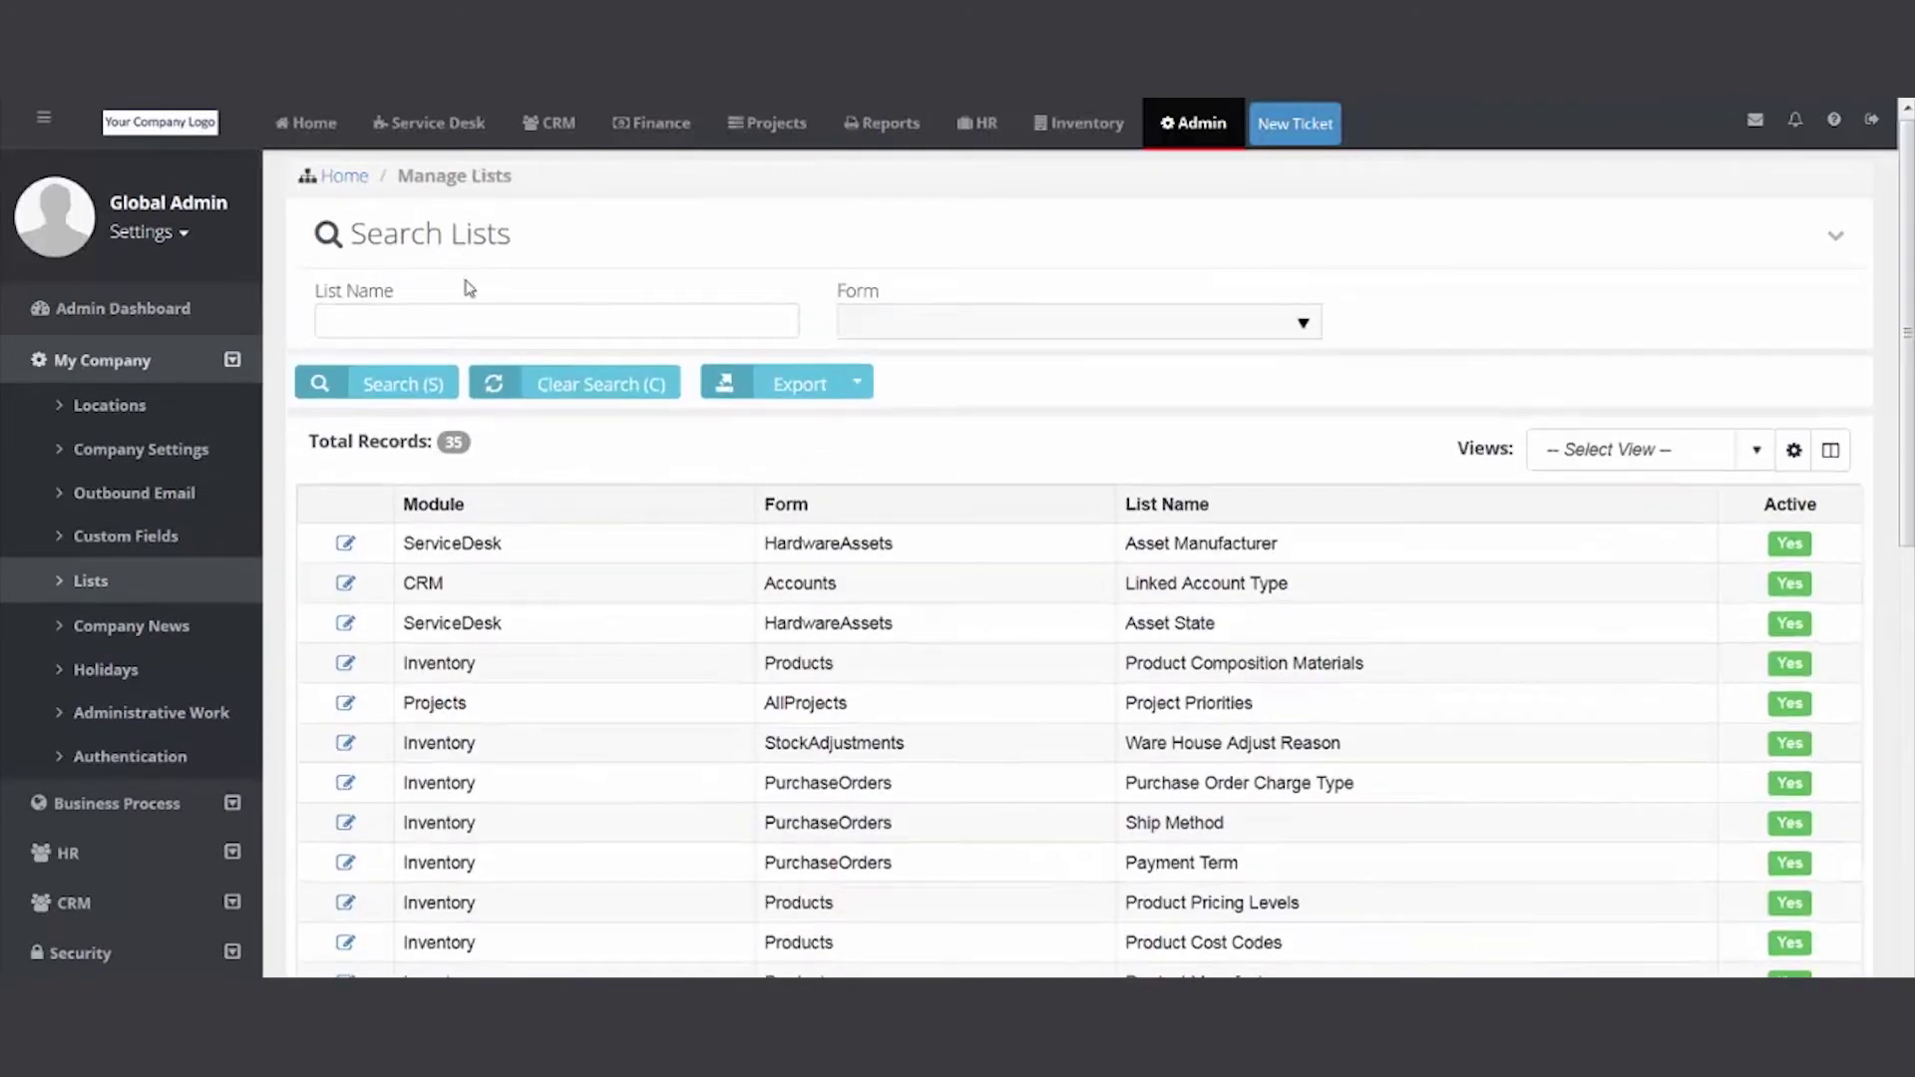
{"action": "left_click", "coordinate": [484, 247]}
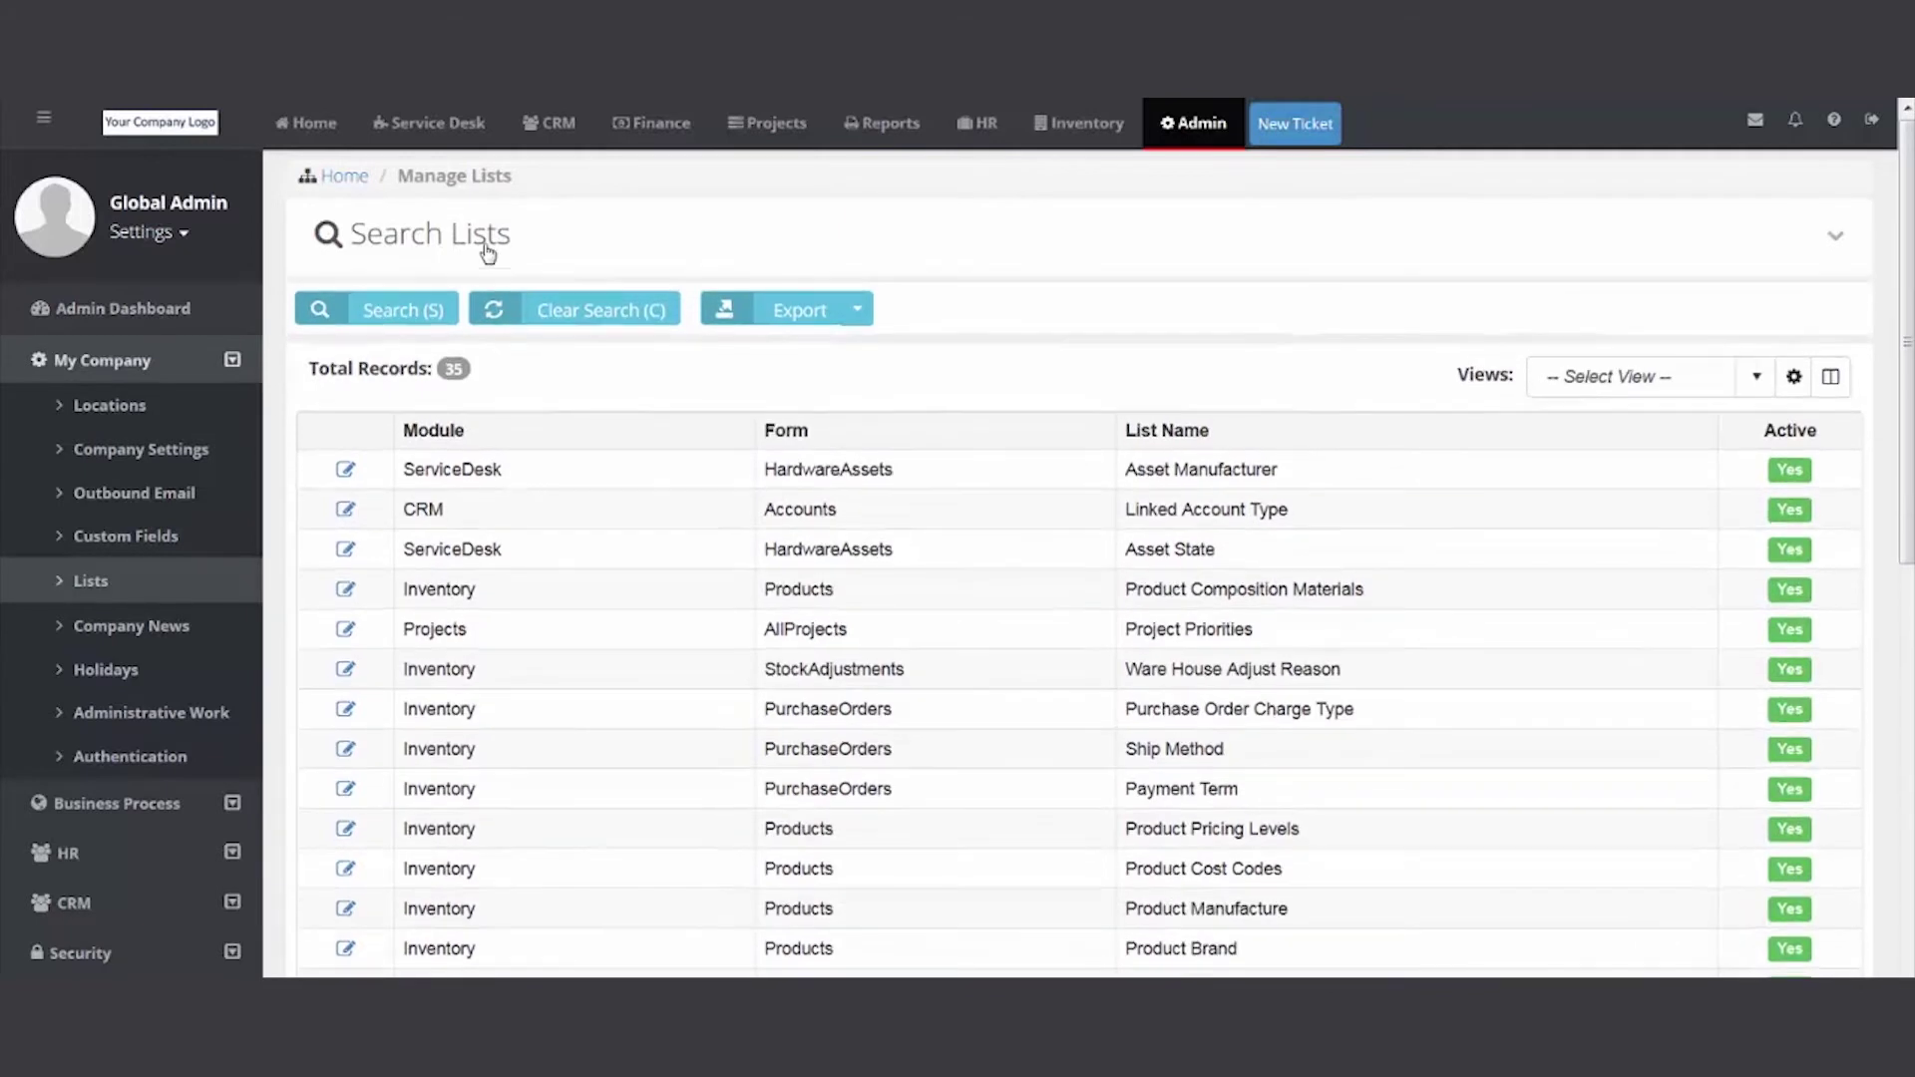
{"action": "left_click", "coordinate": [509, 440]}
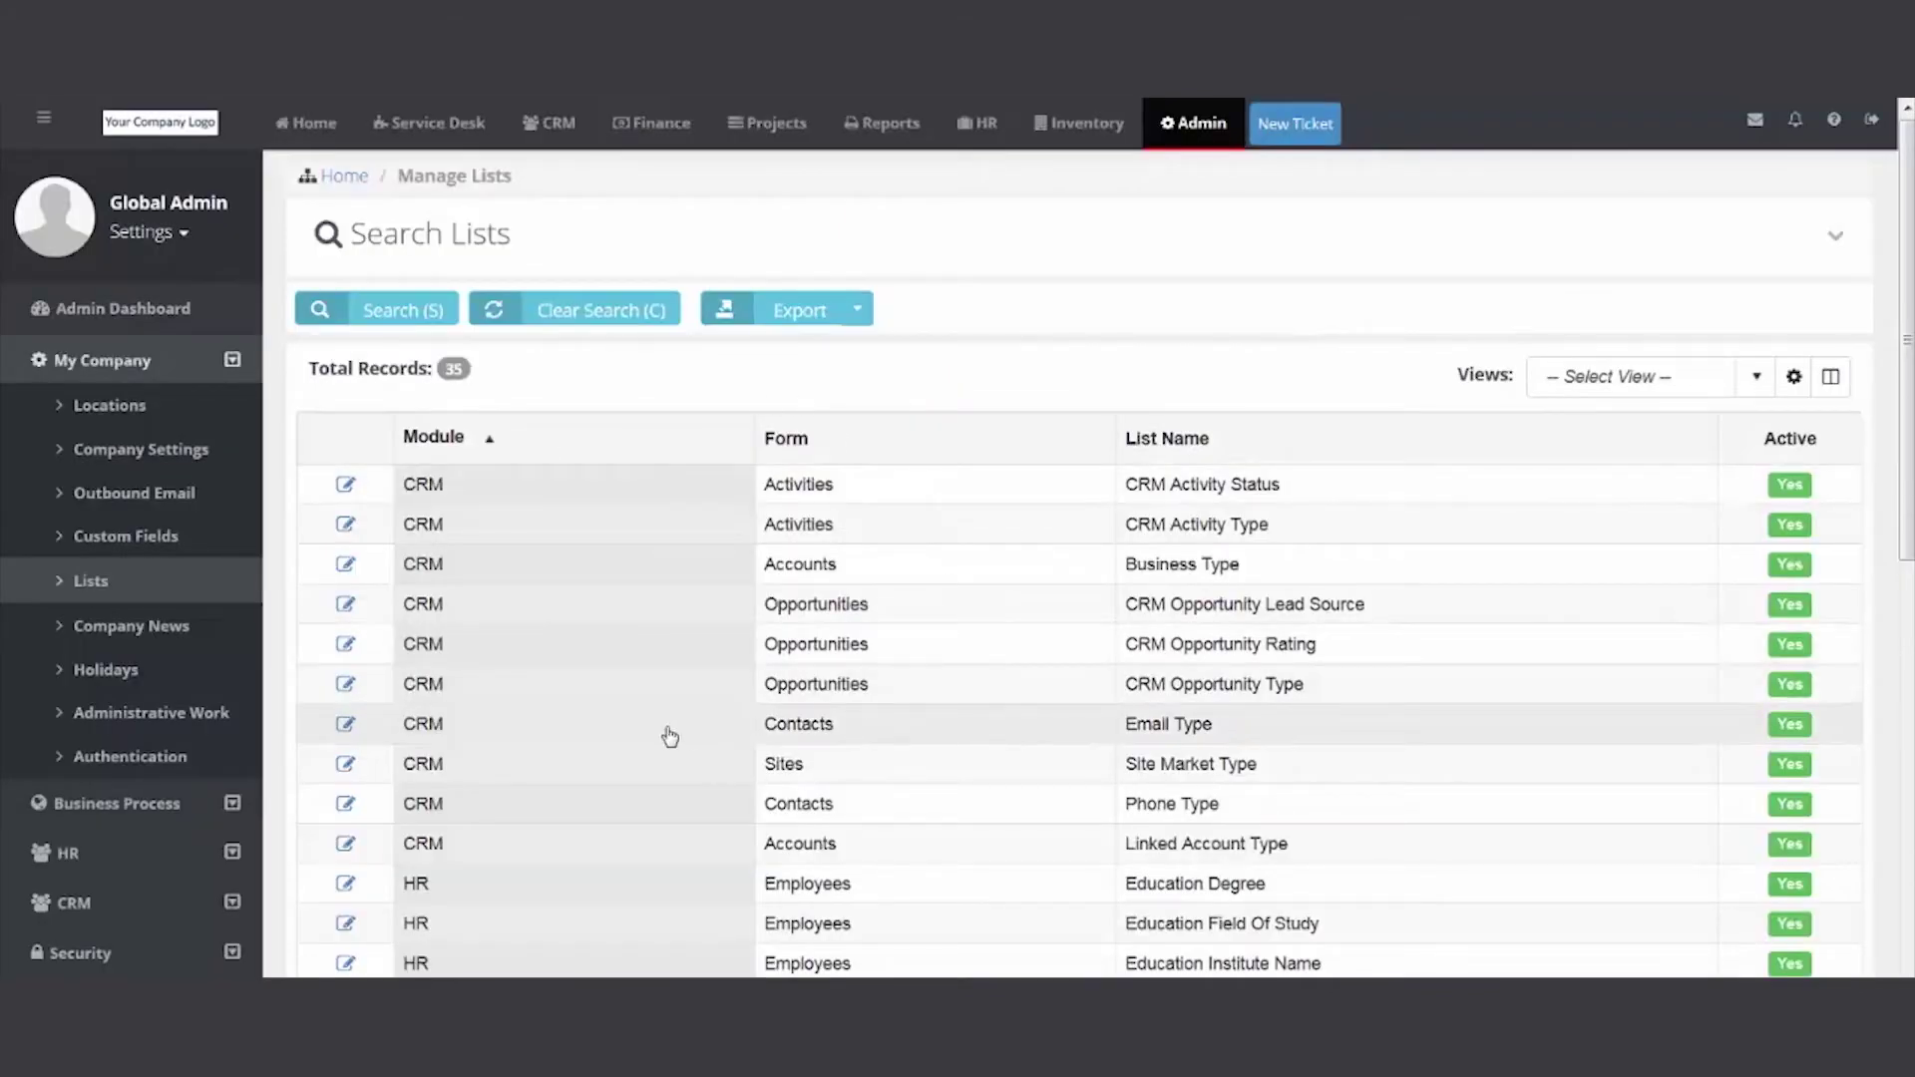
{"action": "scroll", "coordinate": [581, 801], "scroll_direction": "down", "scroll_amount": 5}
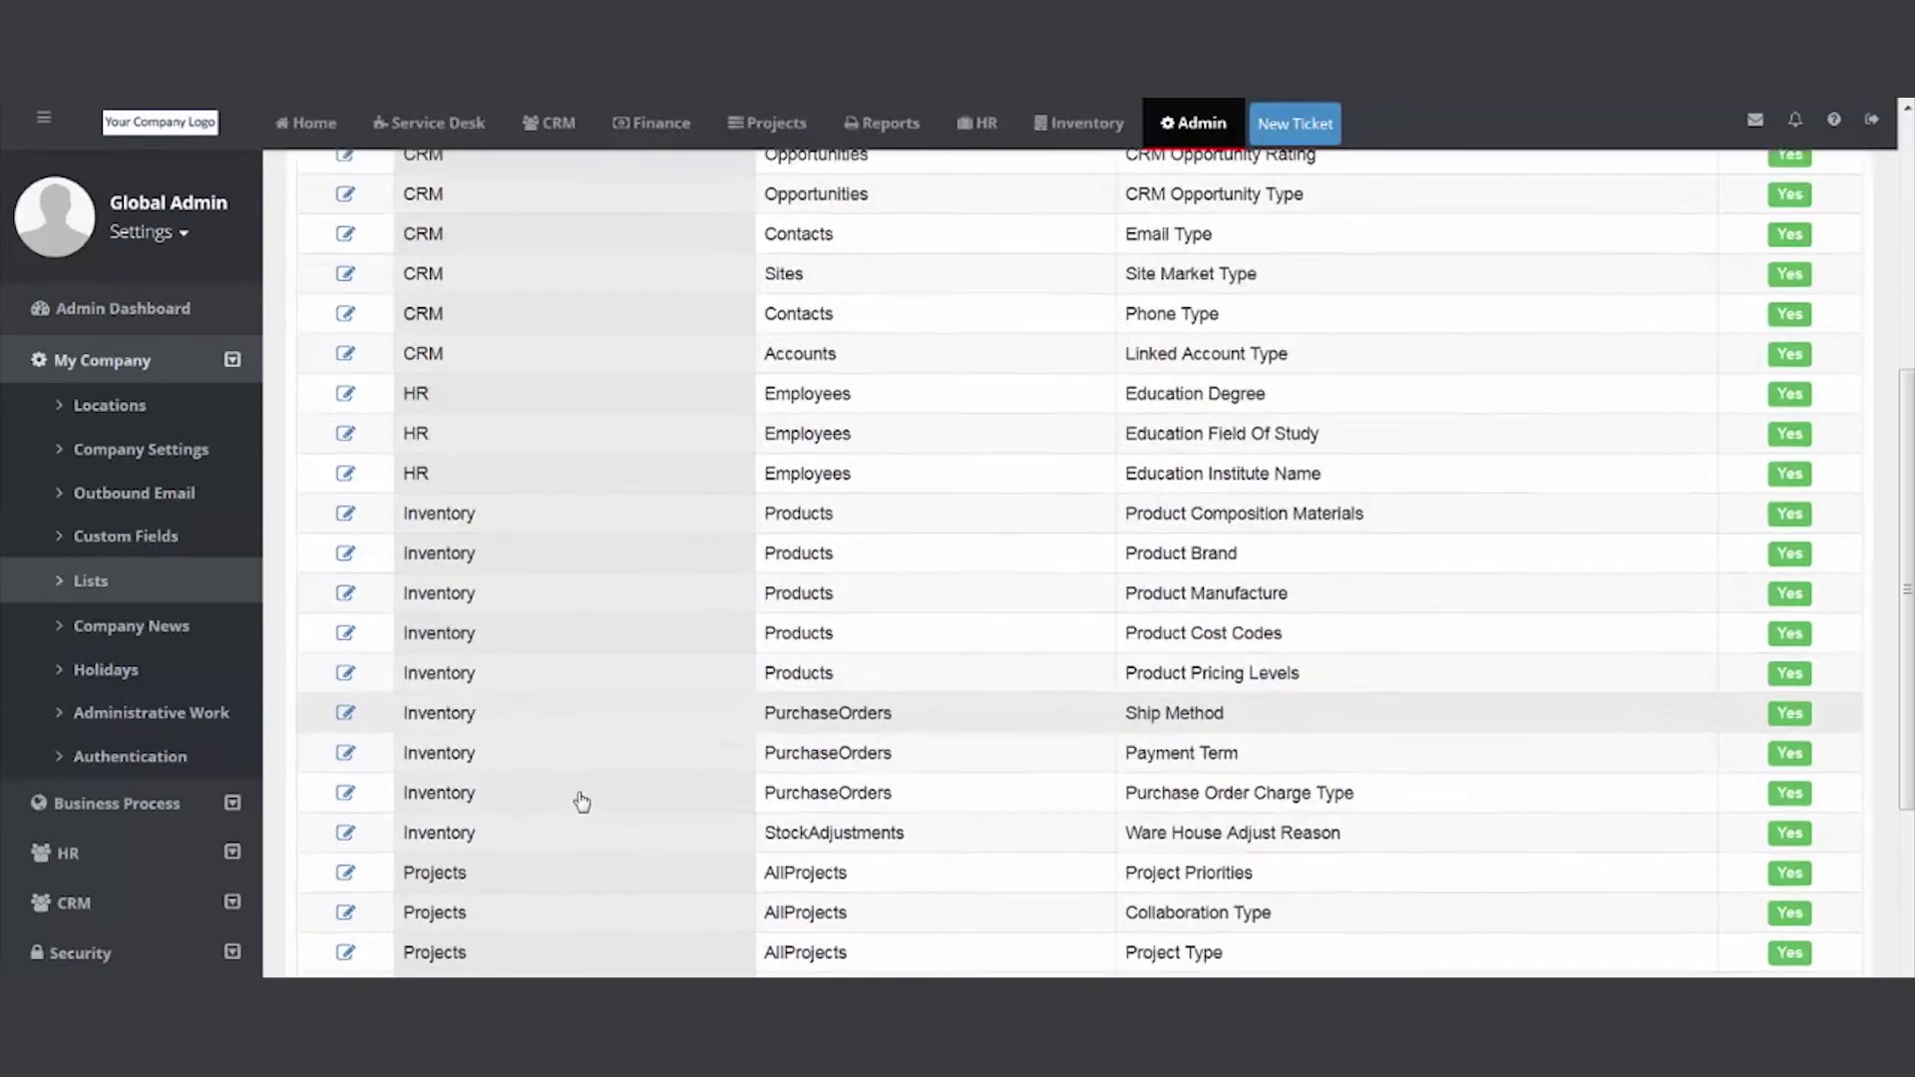
{"action": "scroll", "coordinate": [581, 801], "scroll_direction": "down", "scroll_amount": 4}
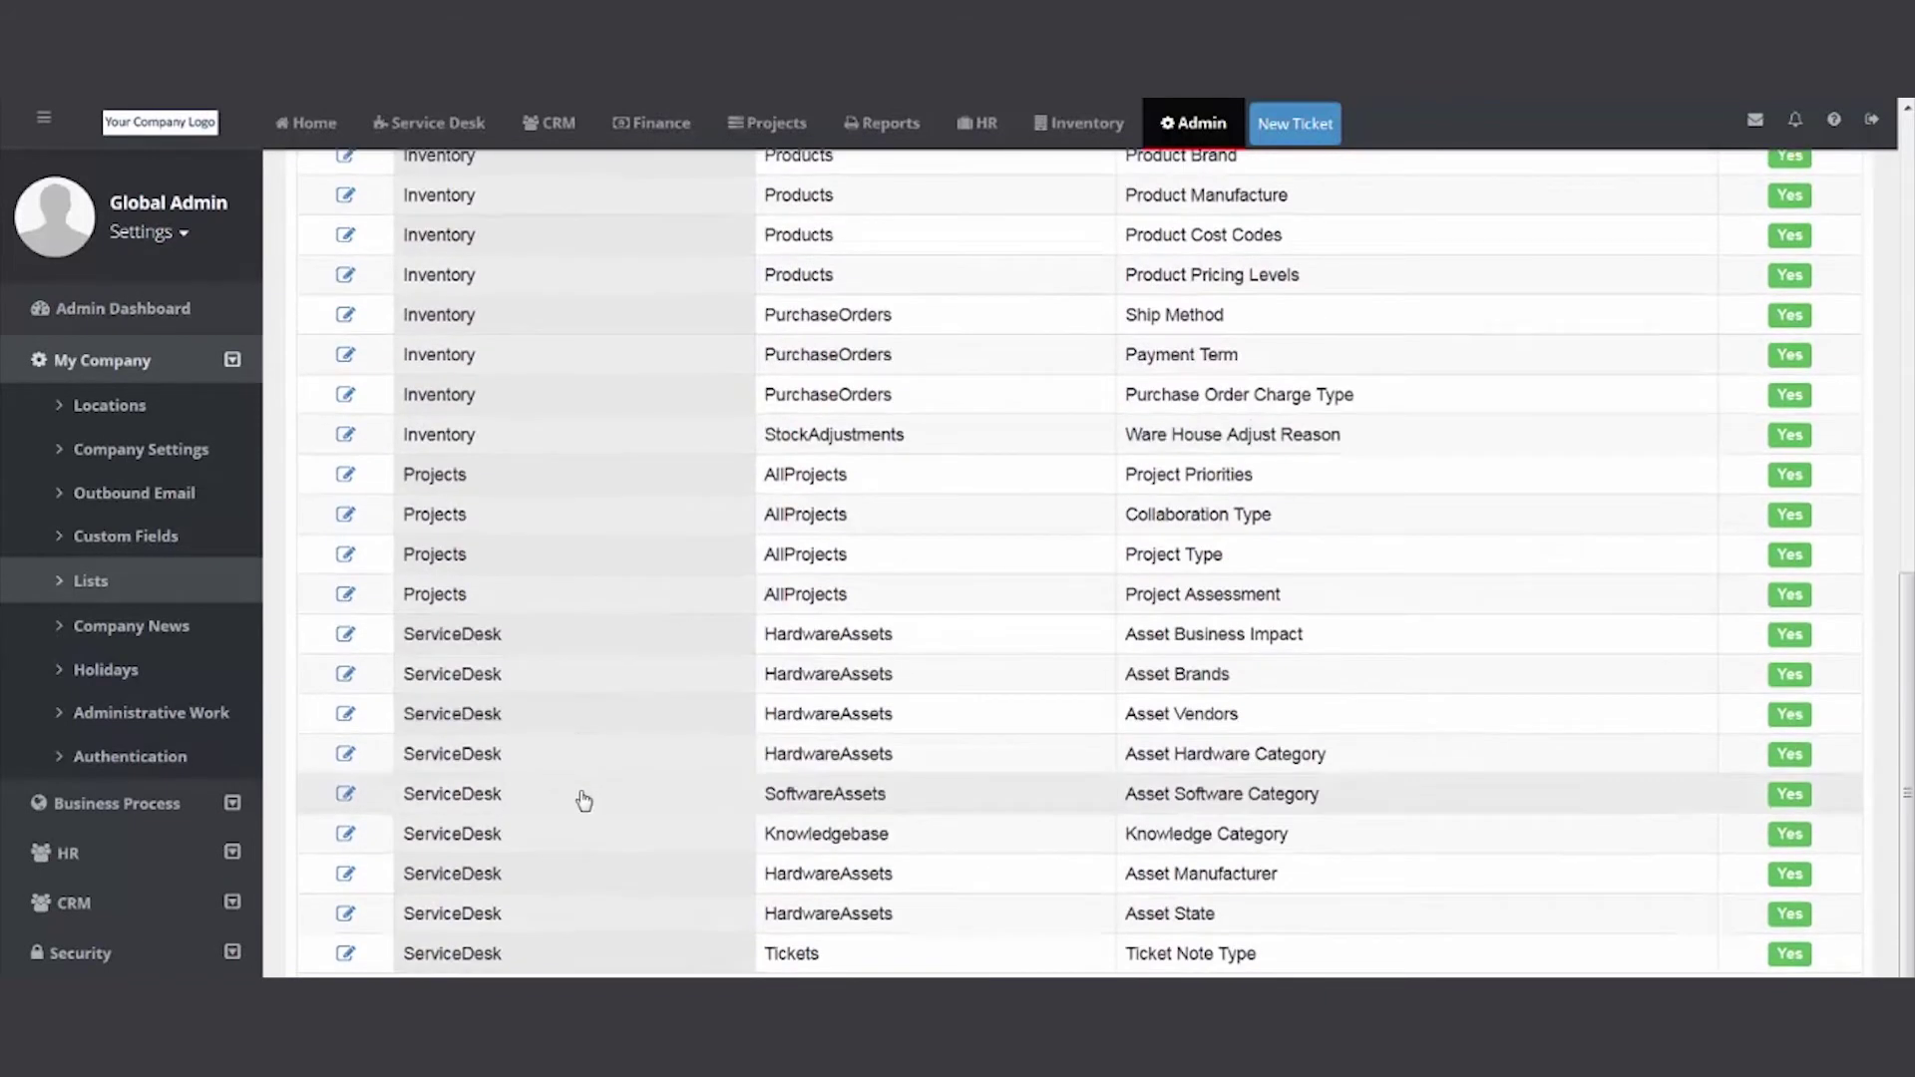
{"action": "double_click", "coordinate": [670, 965]}
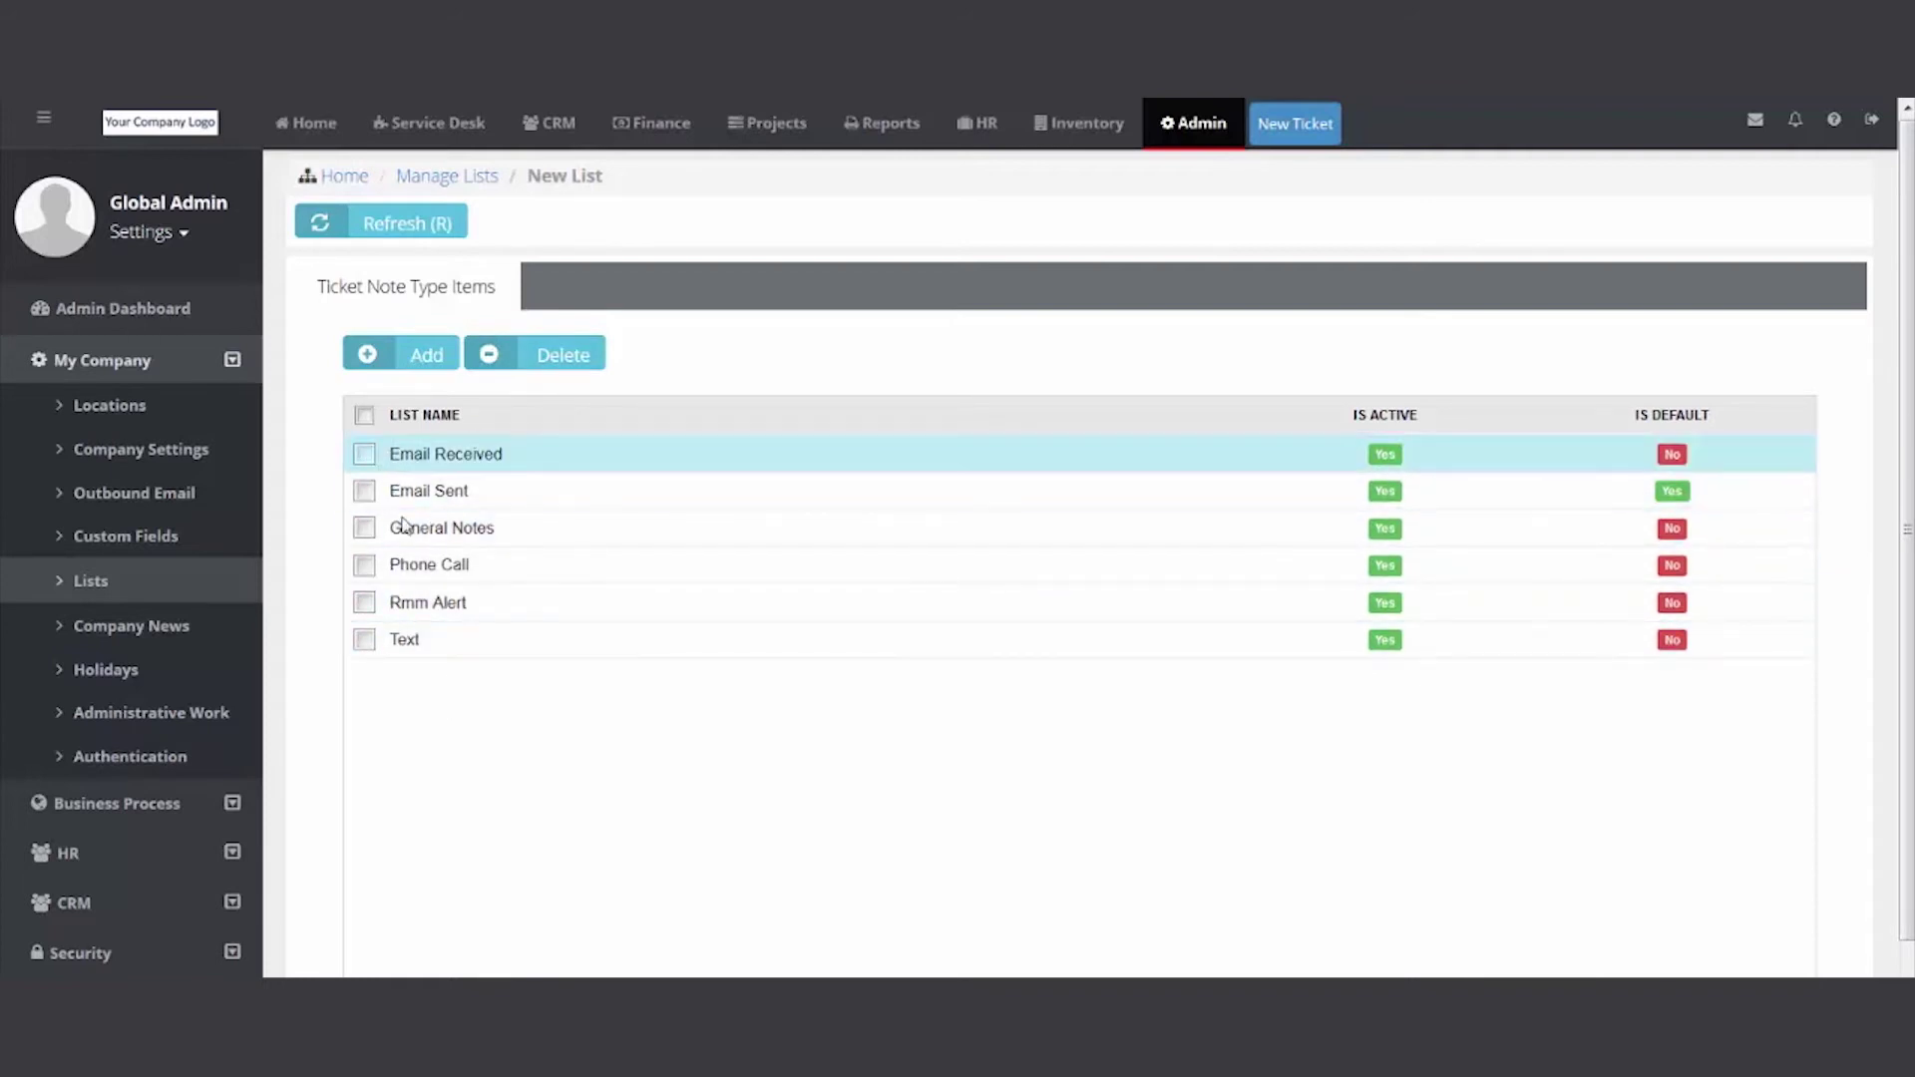
{"action": "left_click", "coordinate": [443, 179]}
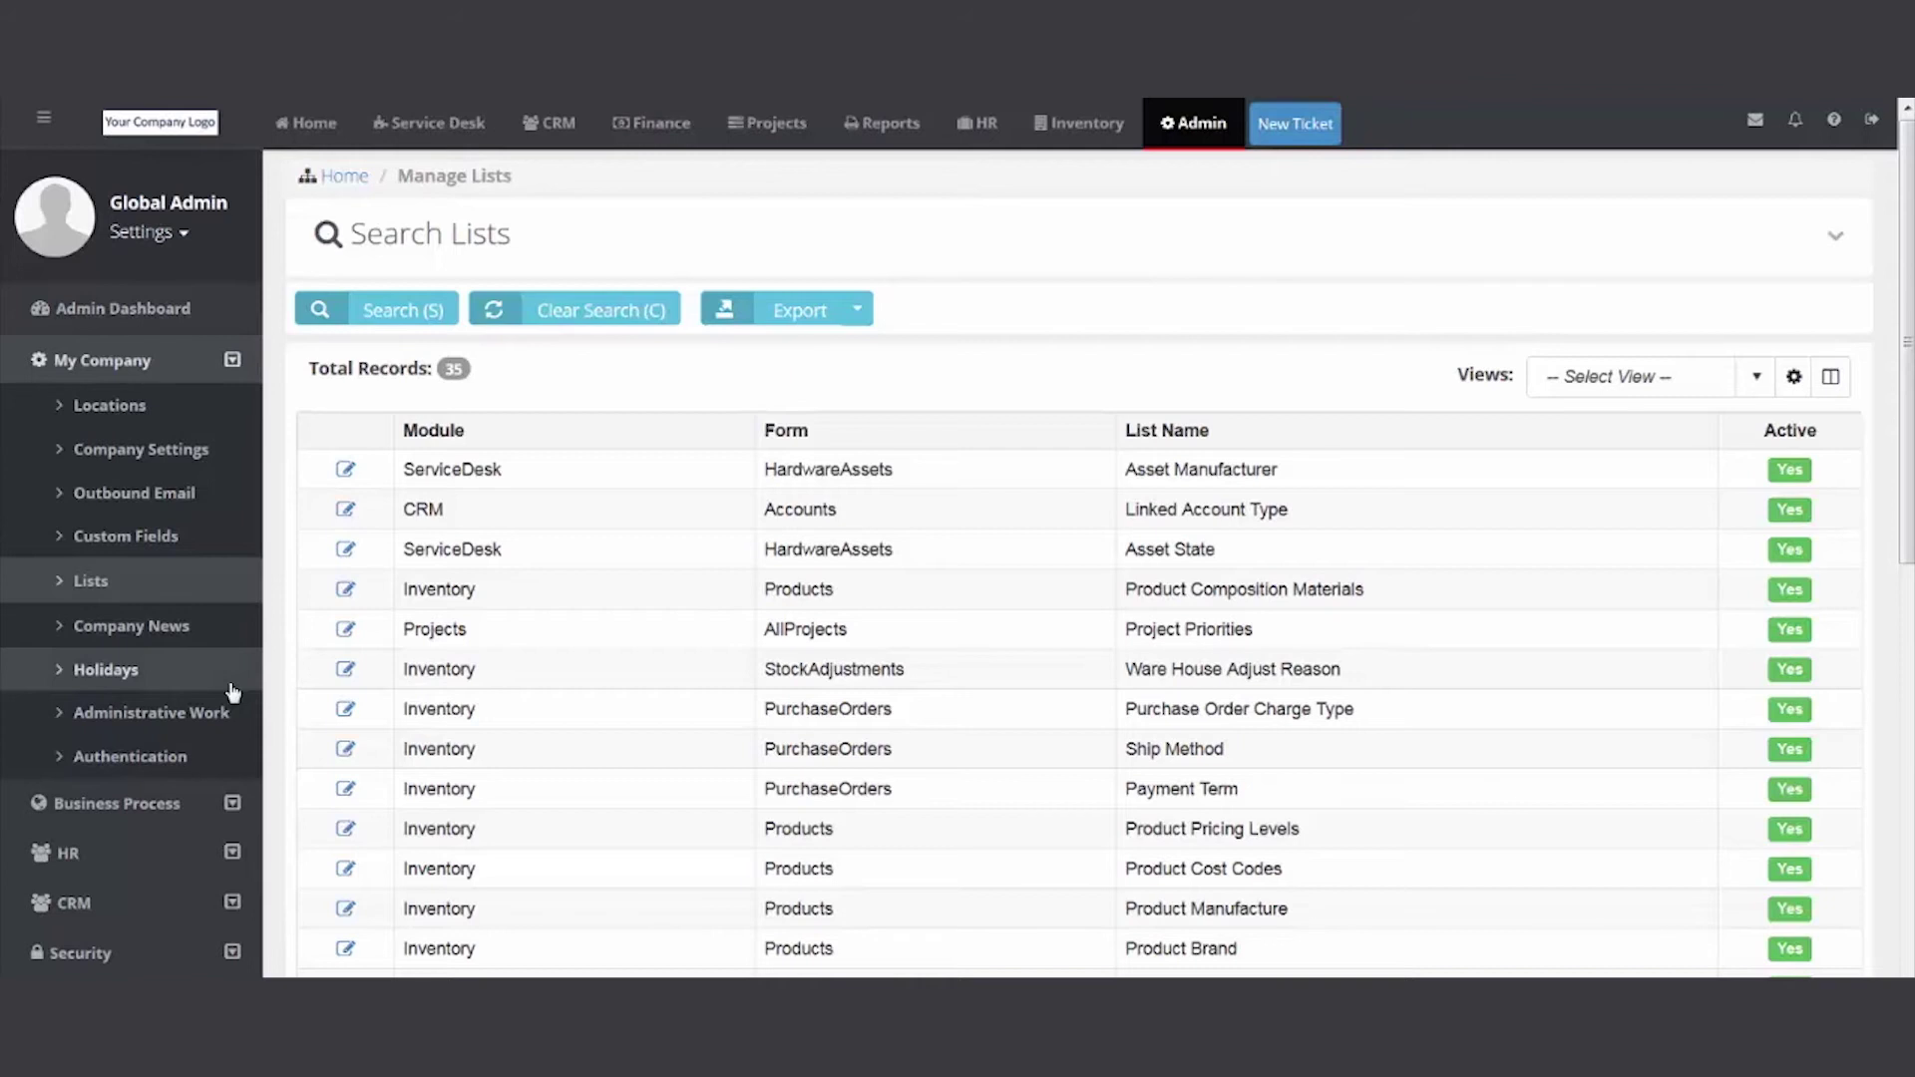
{"action": "left_click", "coordinate": [194, 638]}
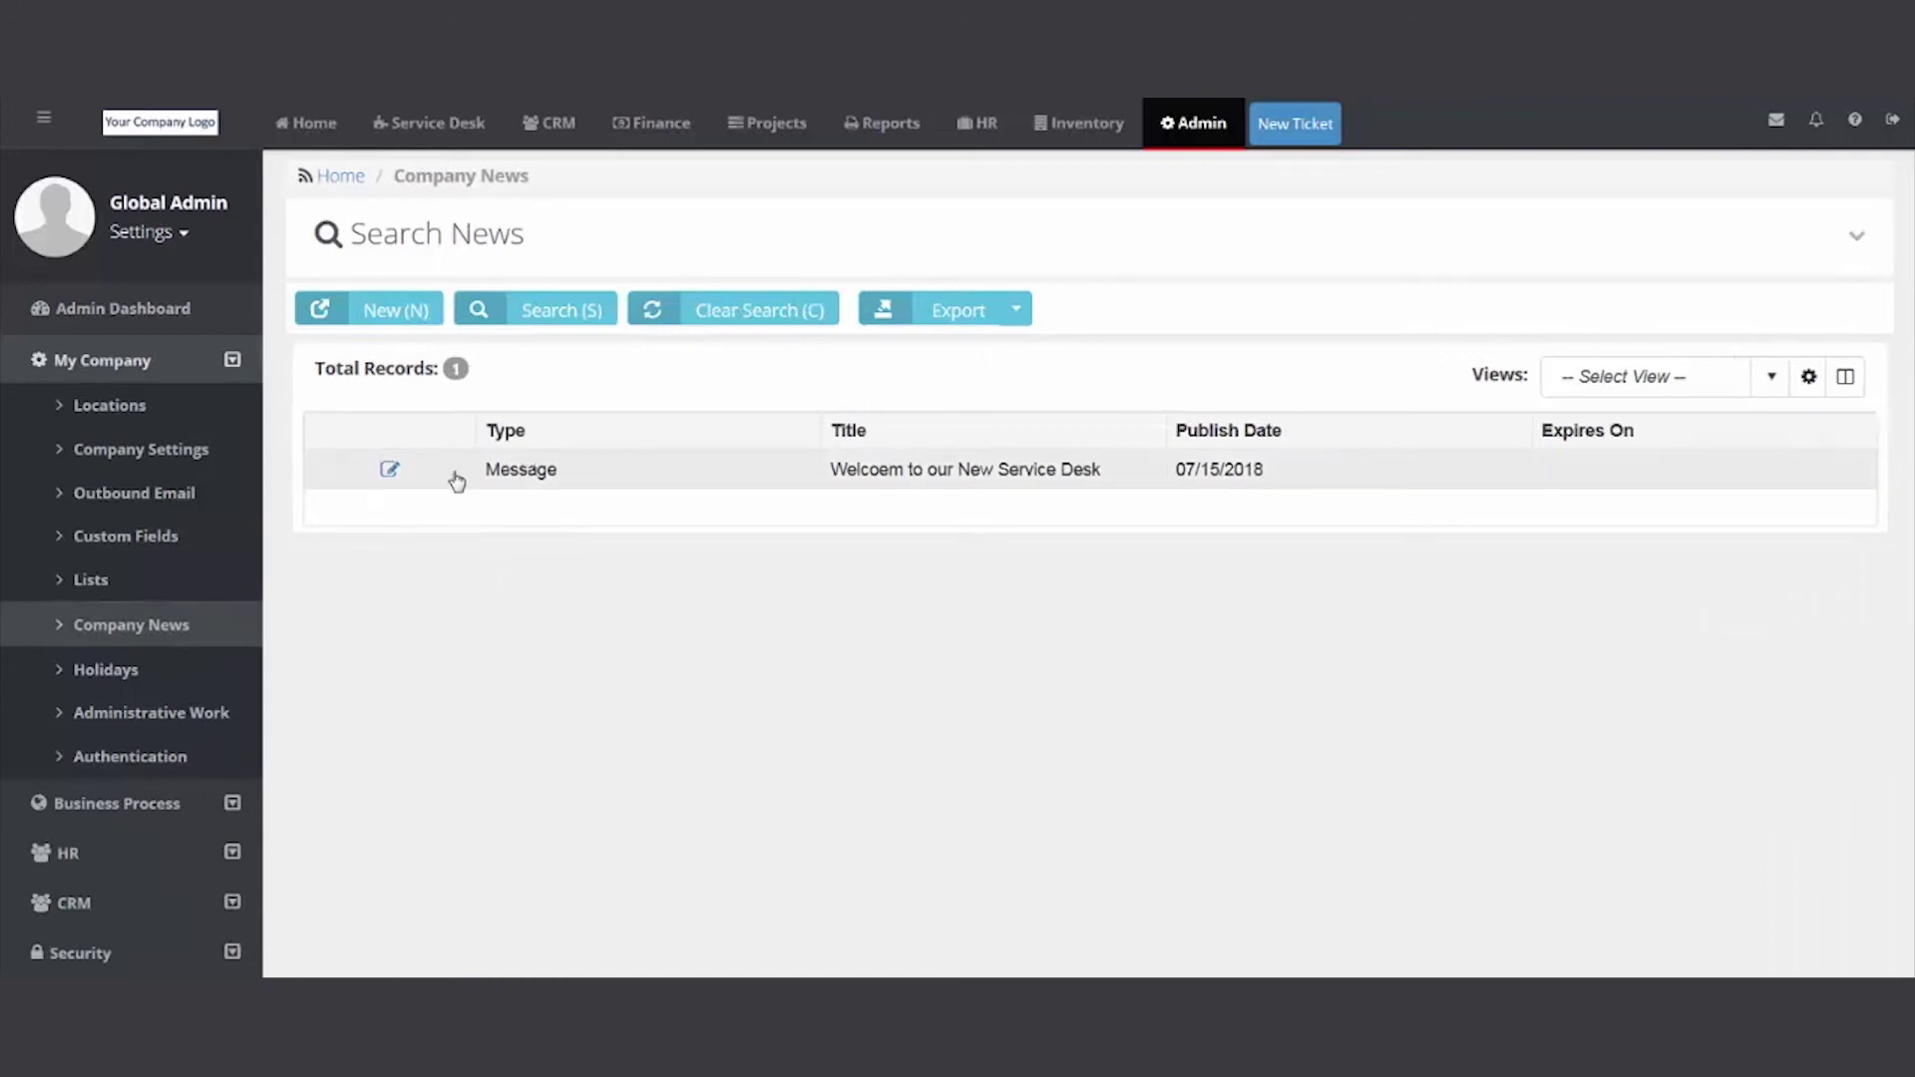
Fix the news title typo to read 'Welcome to our New Service Desk', check Display On, and save.
{"action": "left_click", "coordinate": [388, 471]}
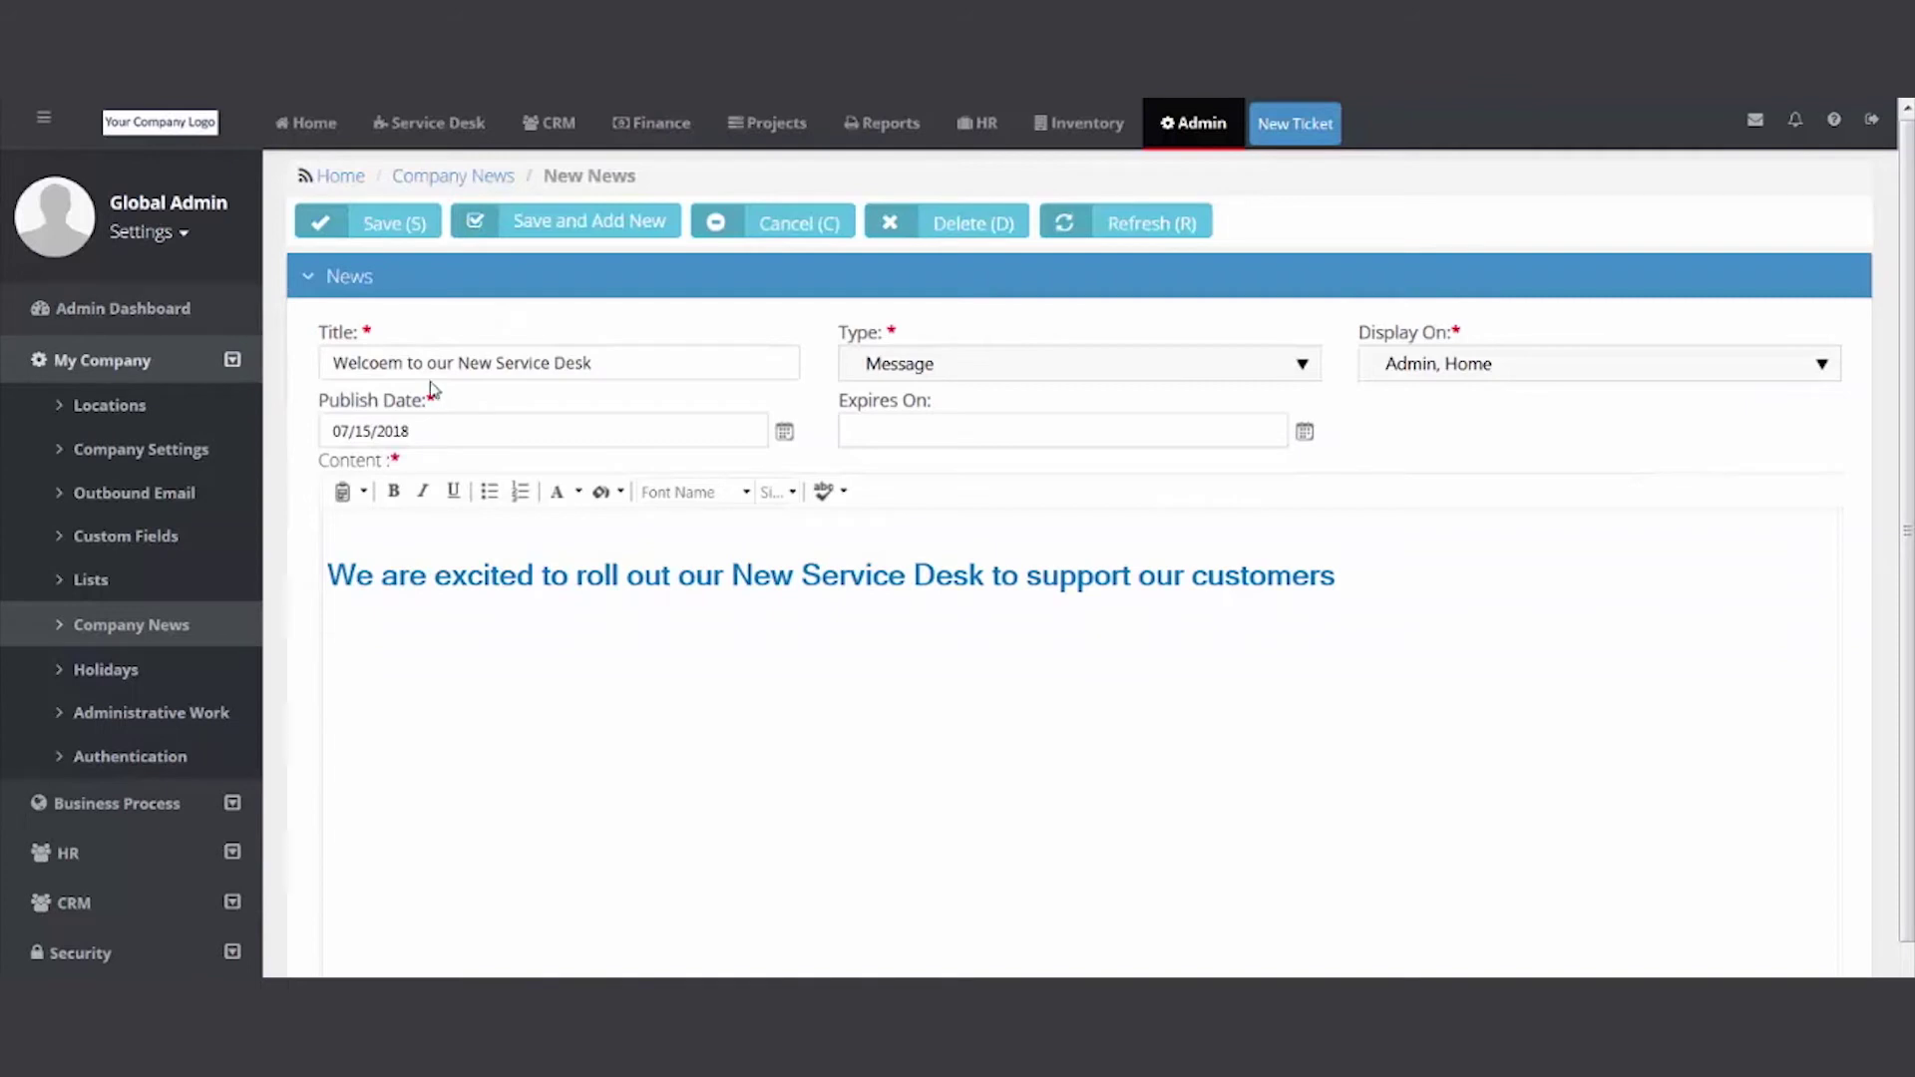
{"action": "left_click", "coordinate": [373, 361]}
{"action": "type", "text": "me"}
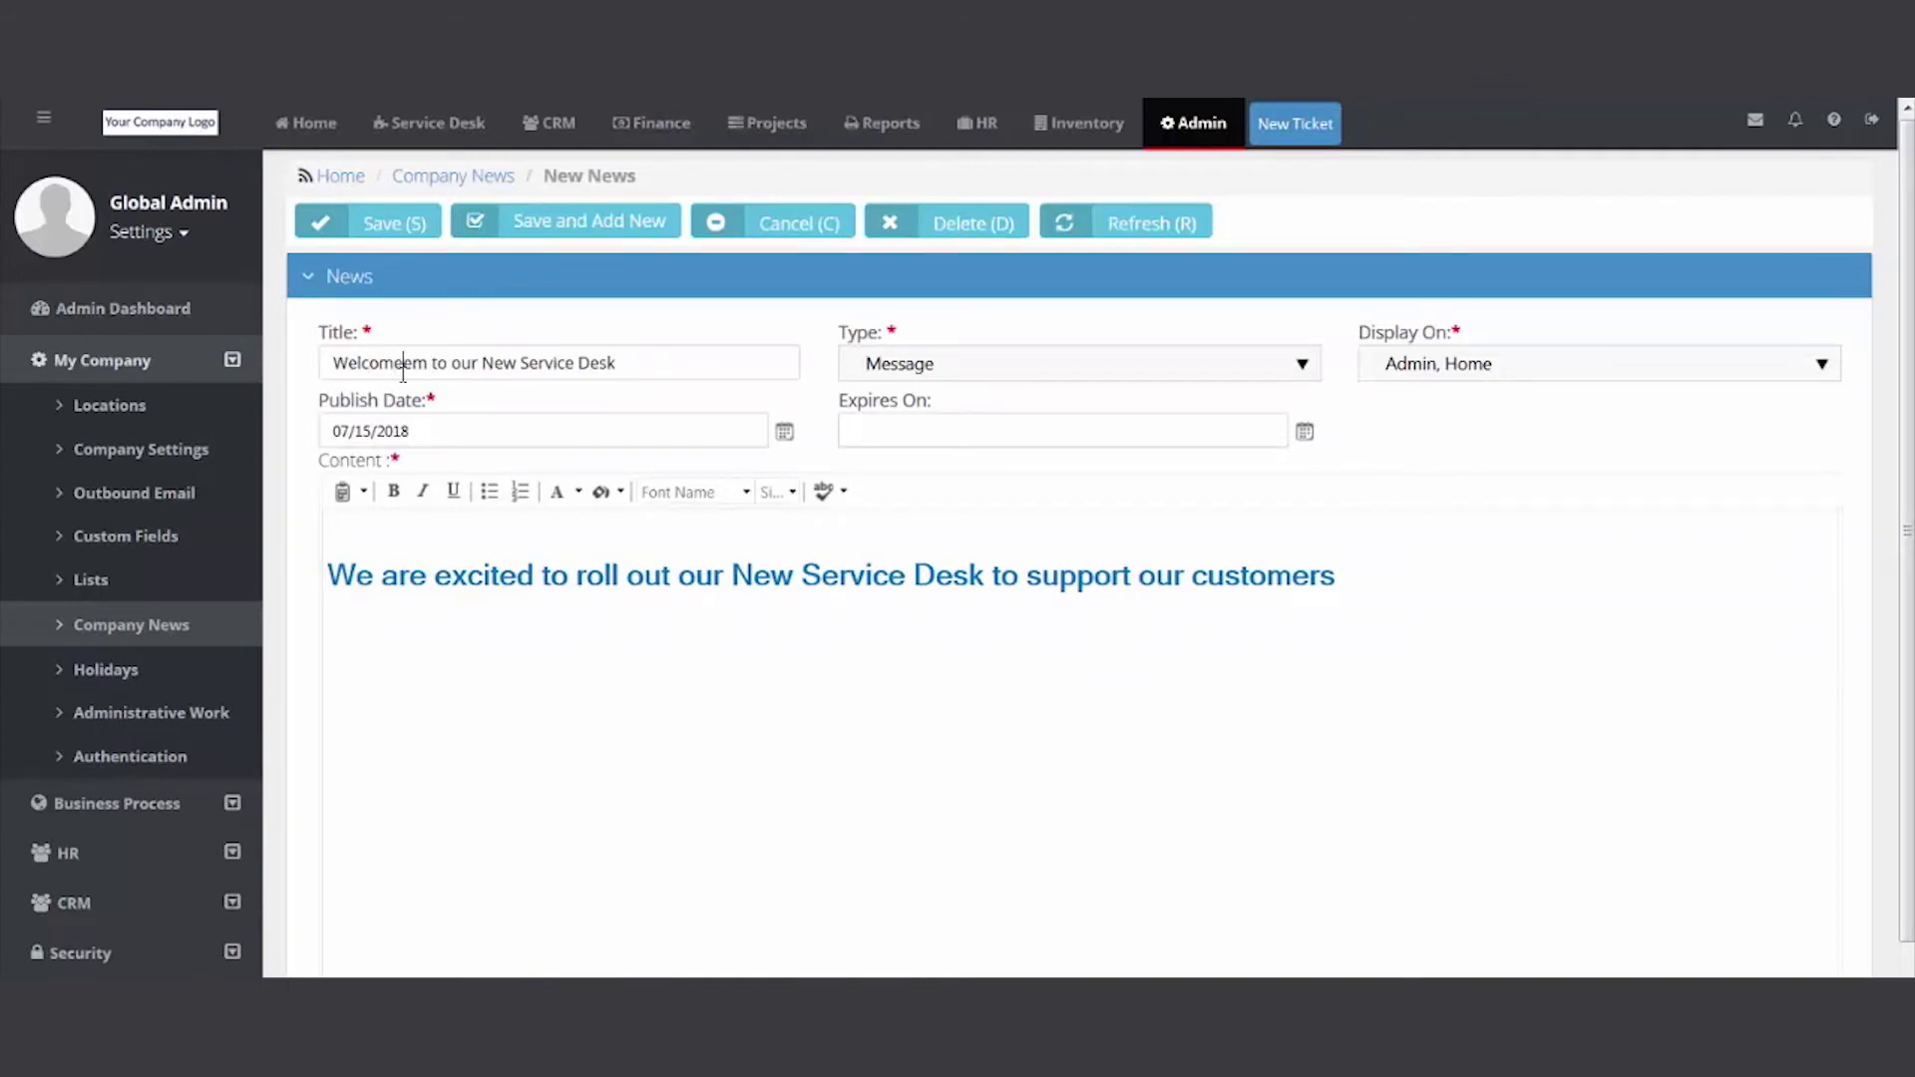
{"action": "key", "text": "Delete"}
{"action": "key", "text": "Delete"}
{"action": "left_click", "coordinate": [1587, 354]}
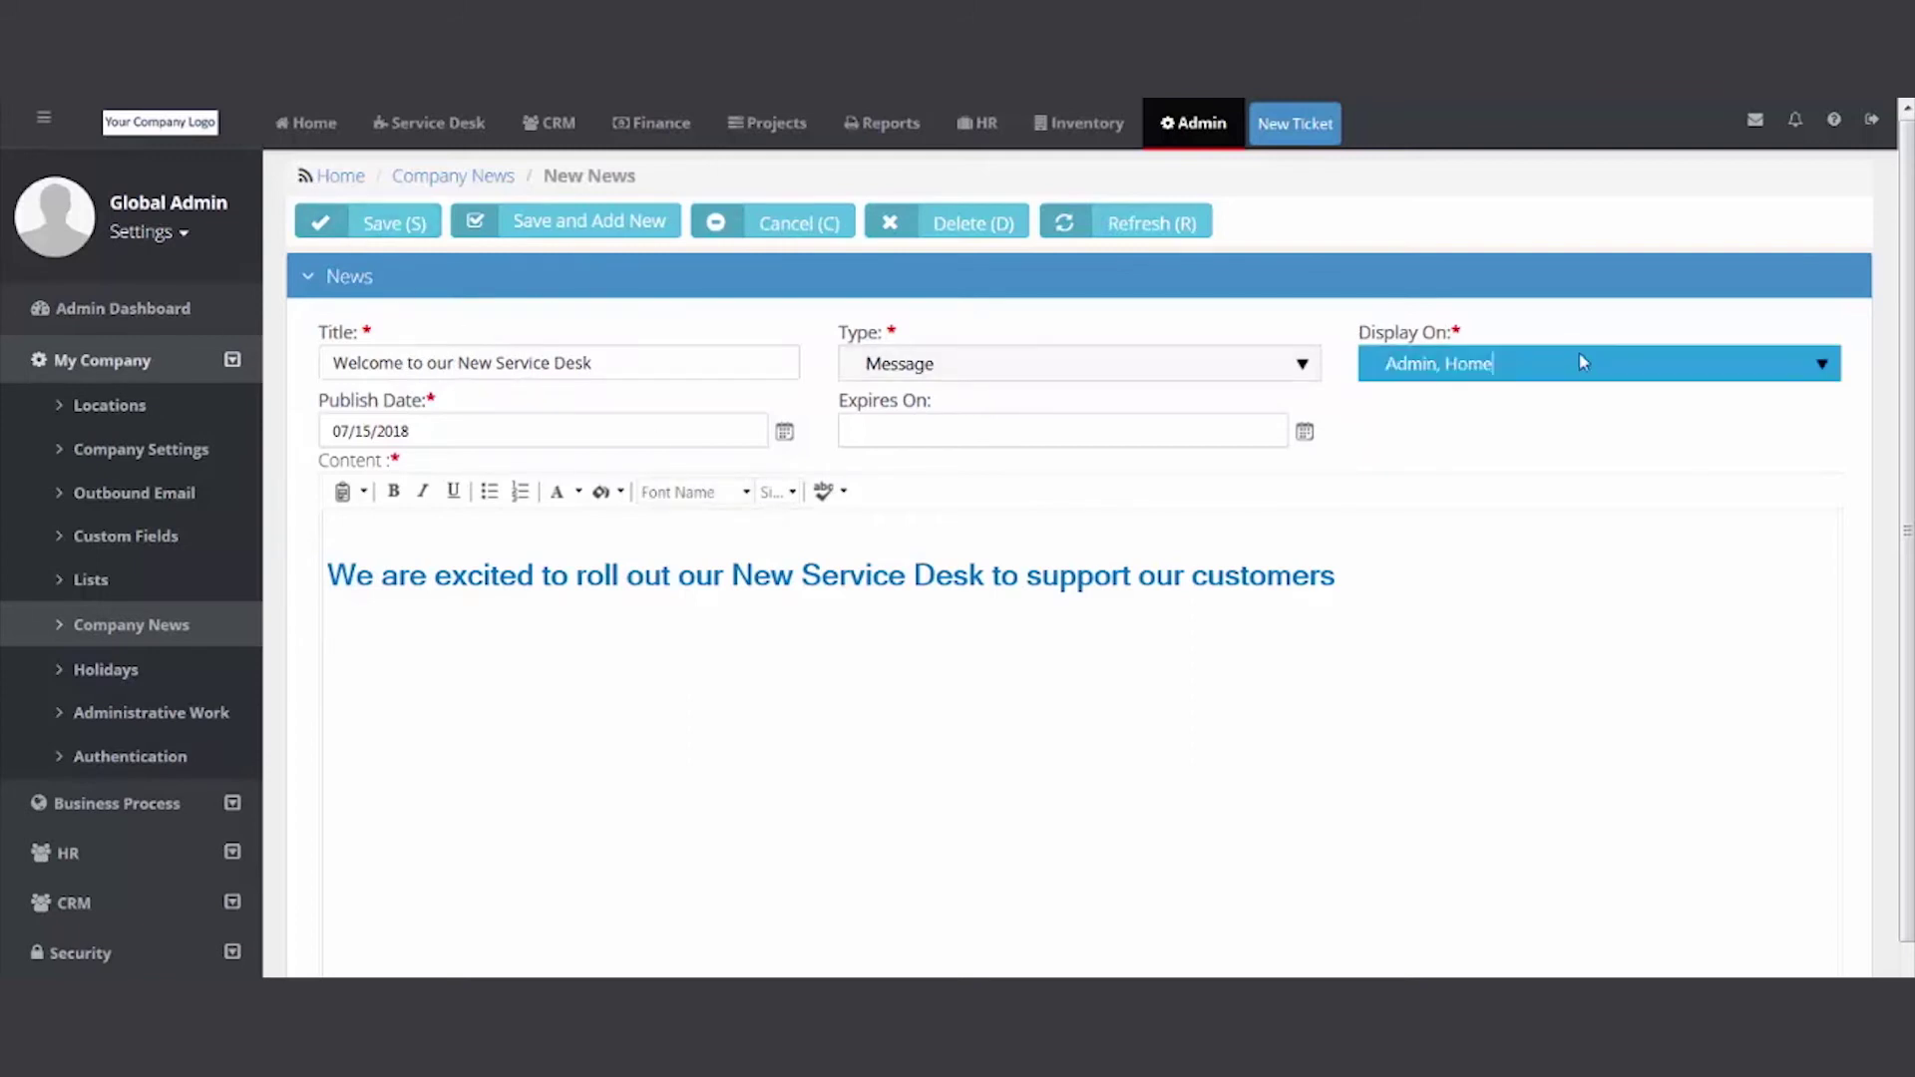
{"action": "scroll", "coordinate": [1504, 500], "scroll_direction": "down", "scroll_amount": 3}
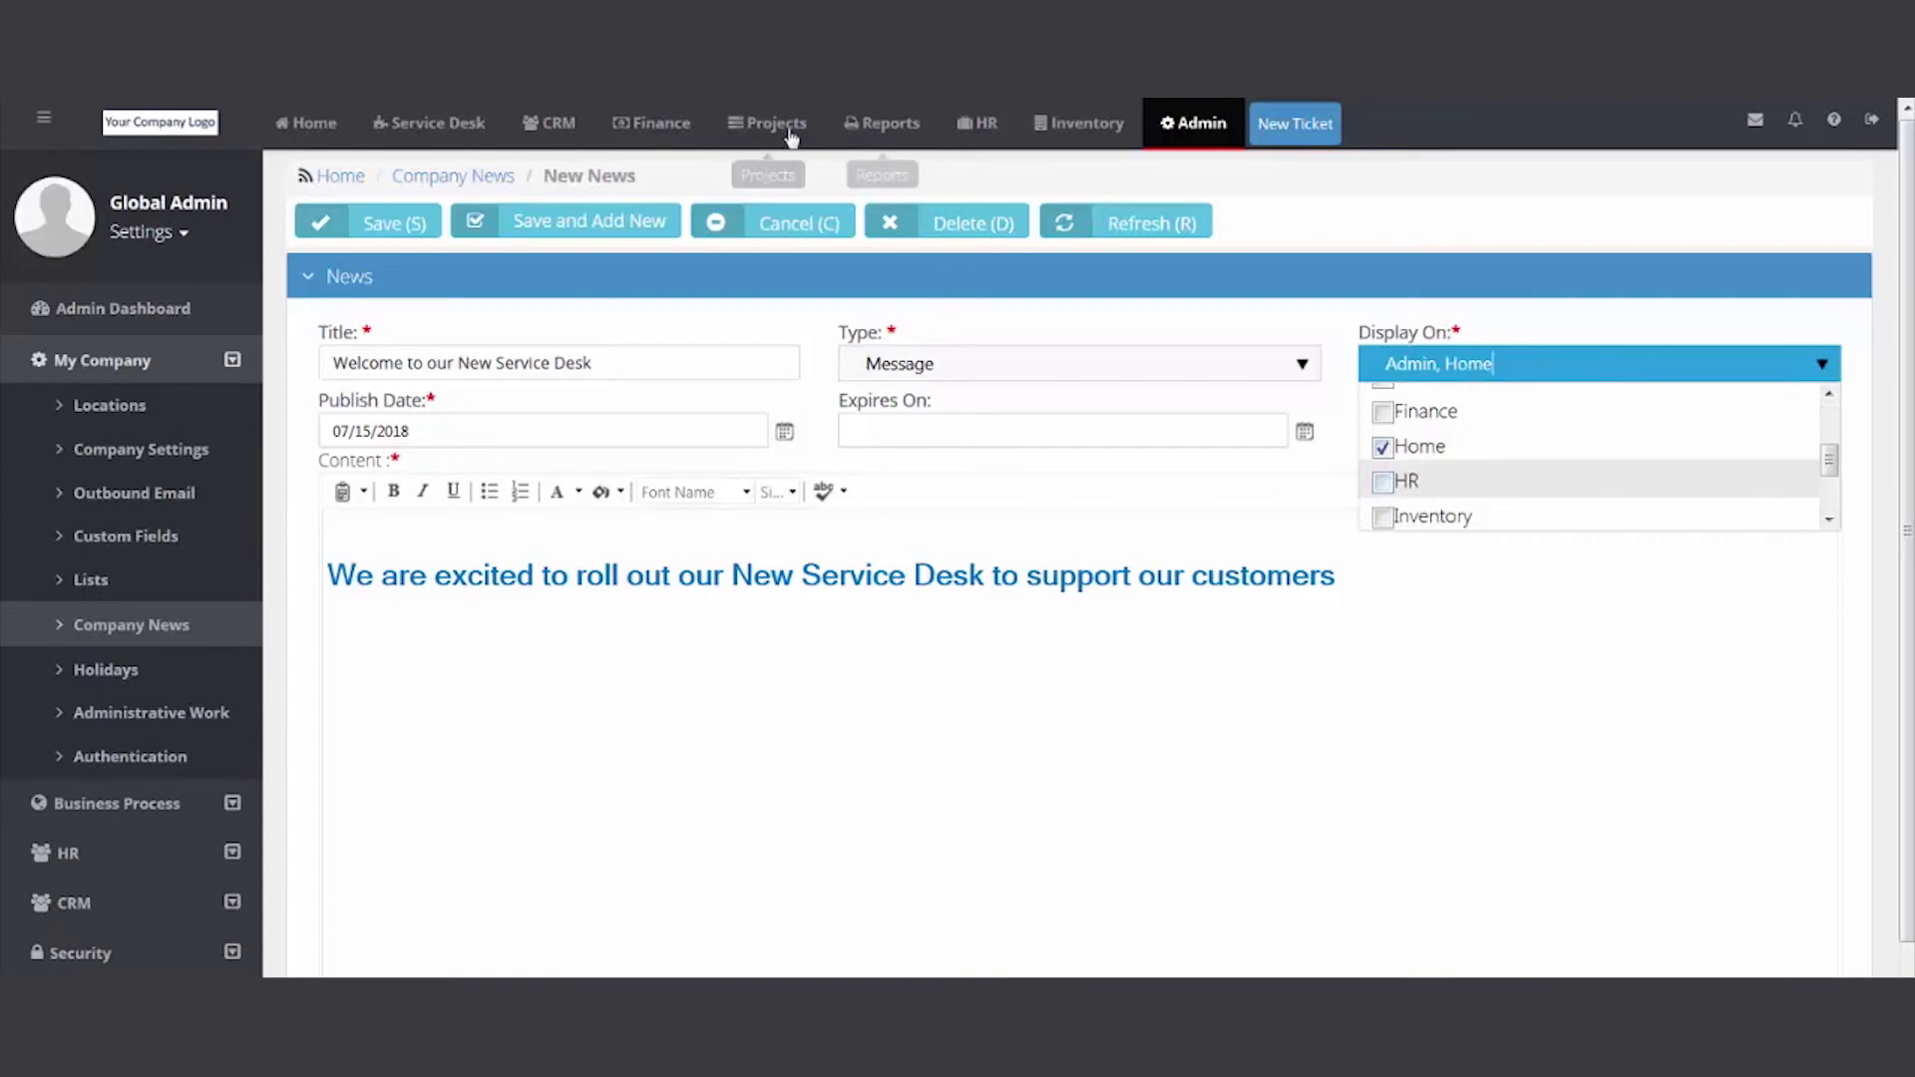
{"action": "scroll", "coordinate": [1607, 513], "scroll_direction": "up", "scroll_amount": 3}
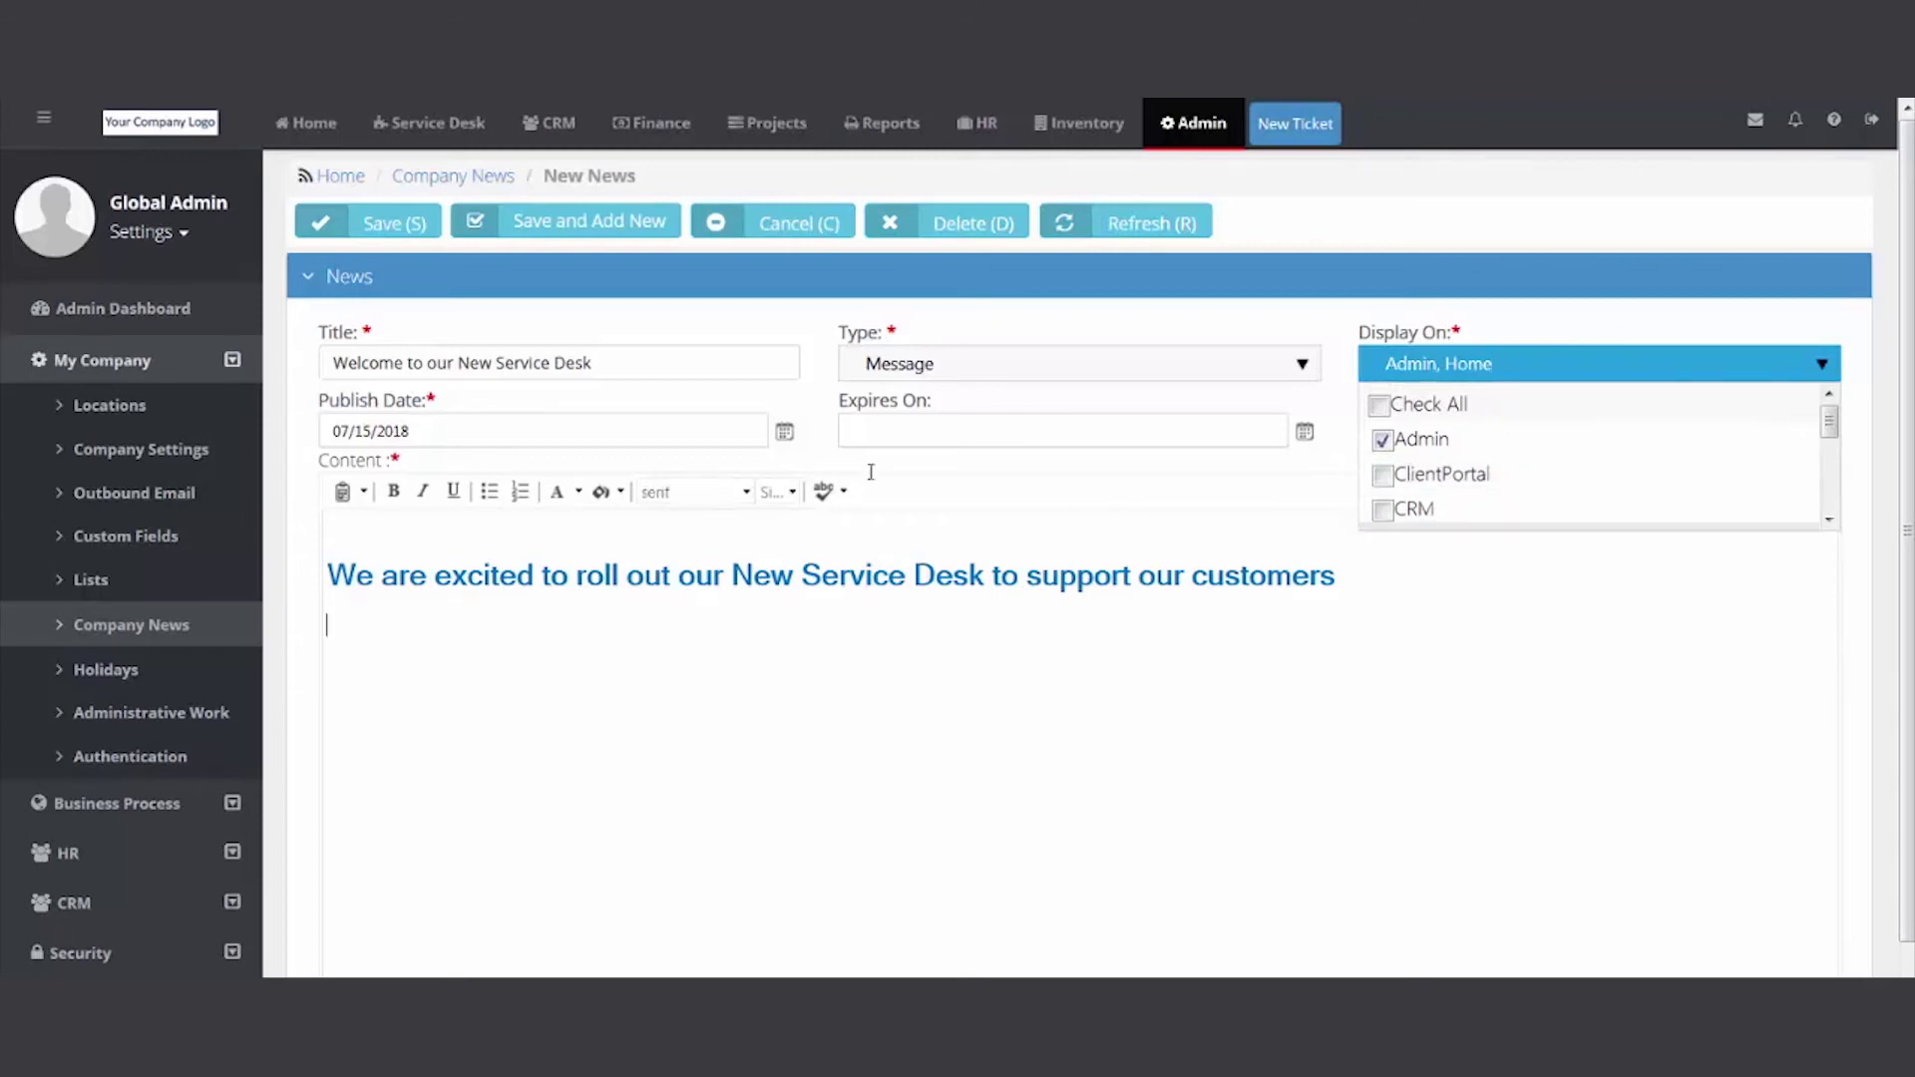
{"action": "left_click", "coordinate": [382, 225]}
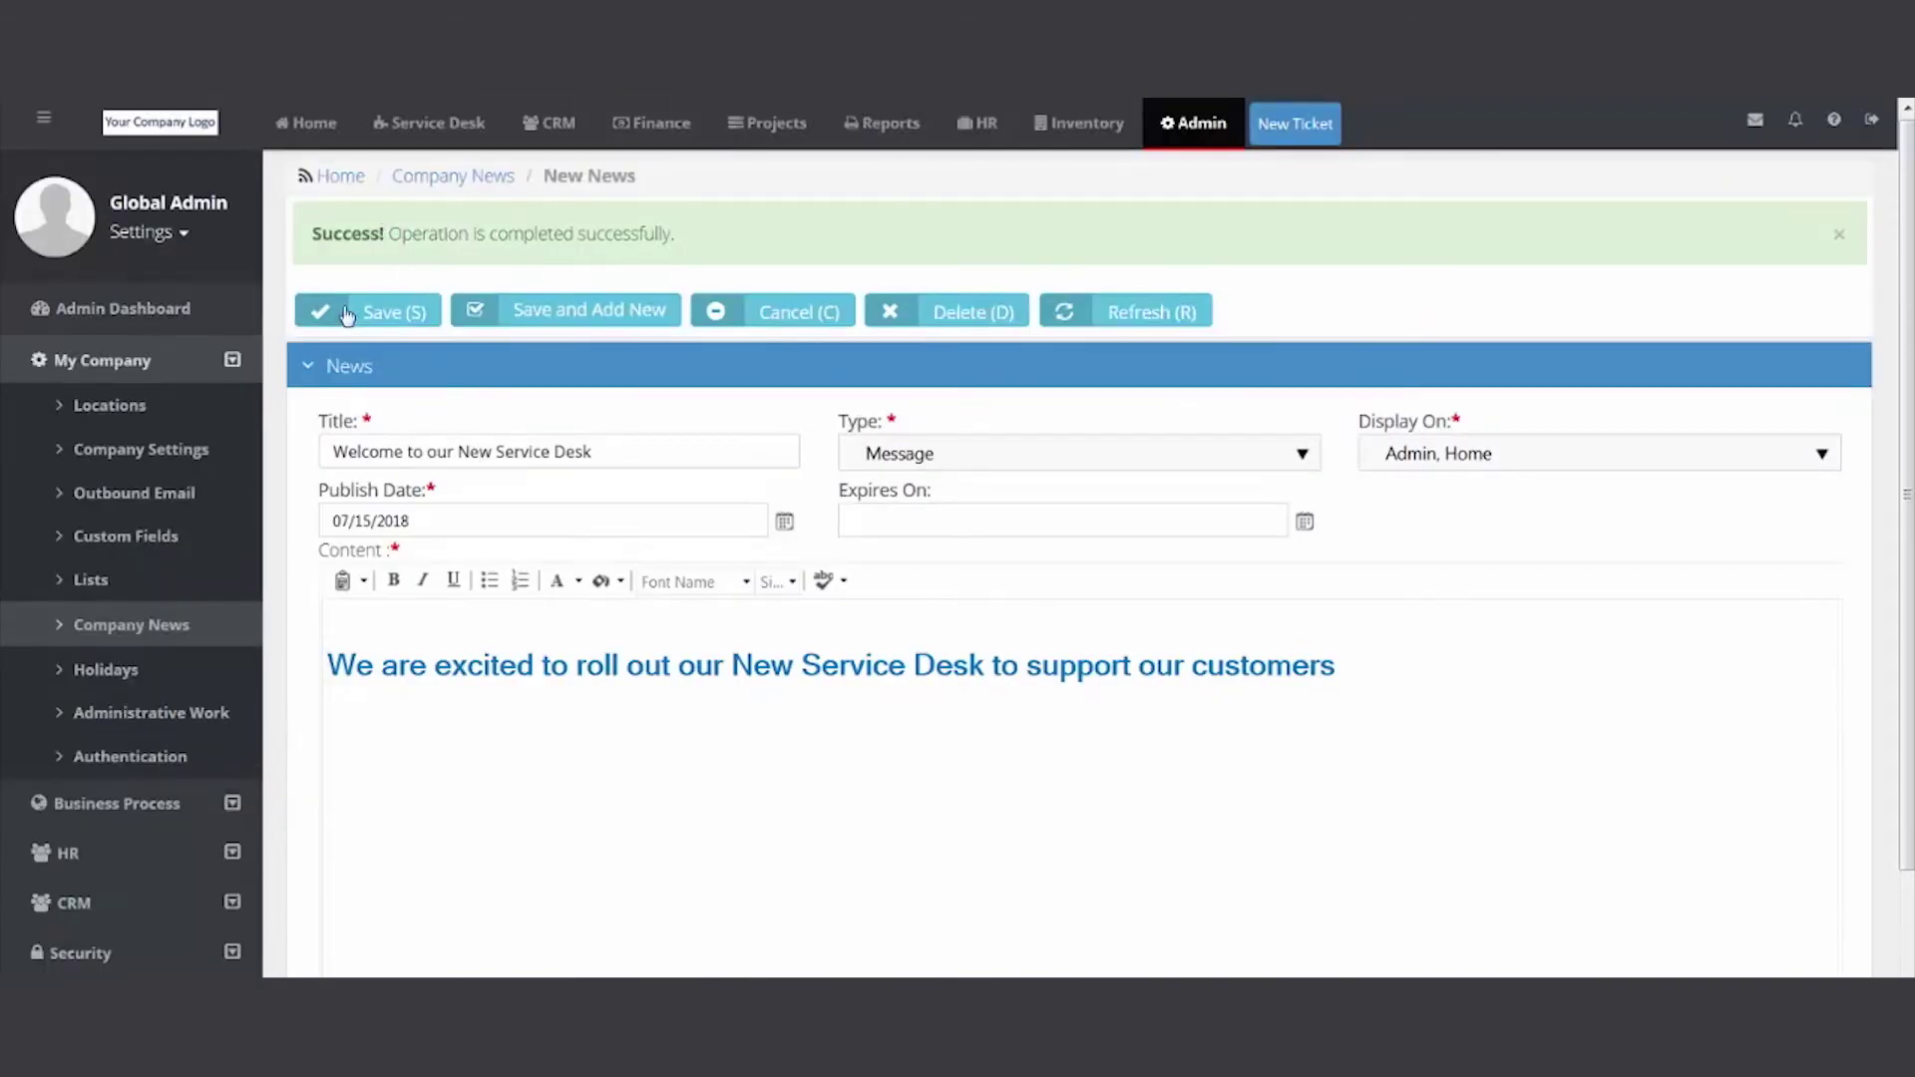
Check the published welcome message on the Admin Dashboard, then go to My Company Holidays.
{"action": "left_click", "coordinate": [150, 311]}
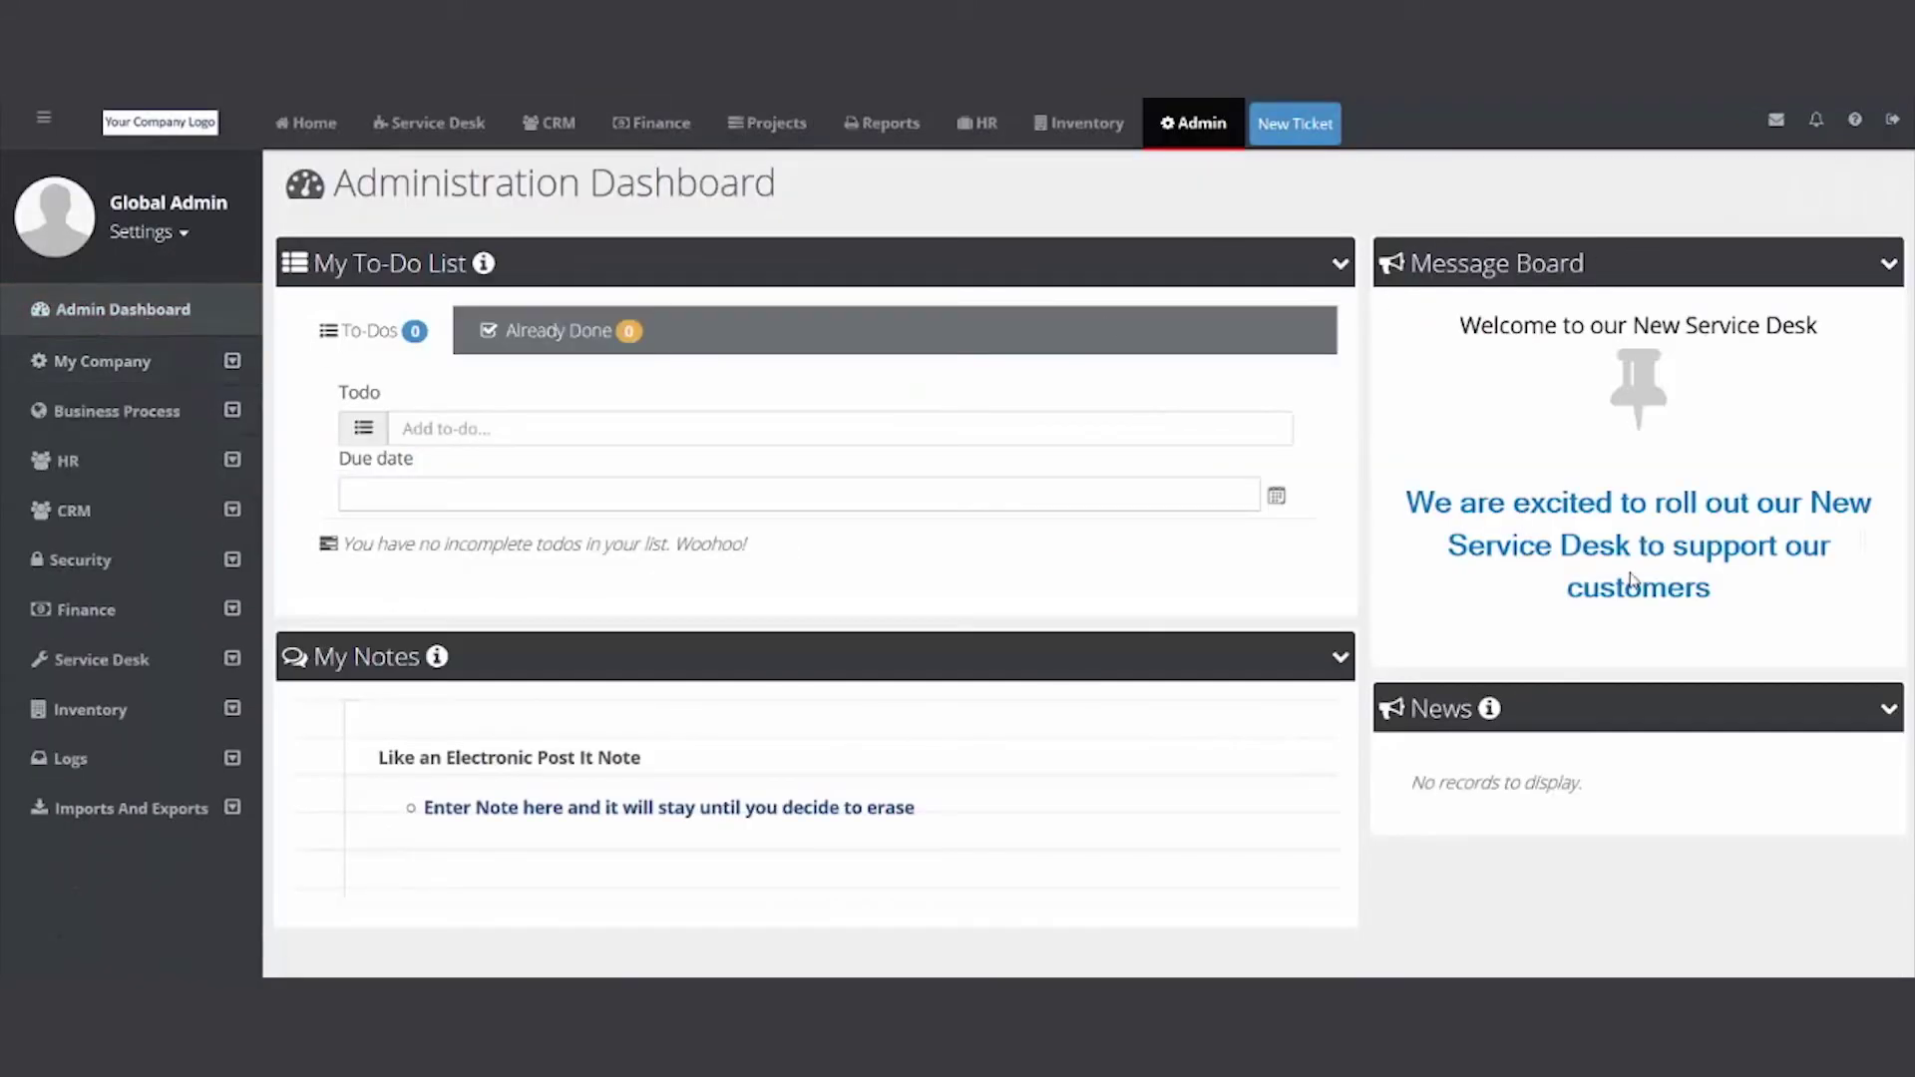
{"action": "left_click_drag", "start_coordinate": [1461, 323], "coordinate": [1761, 615]}
{"action": "left_click", "coordinate": [232, 361]}
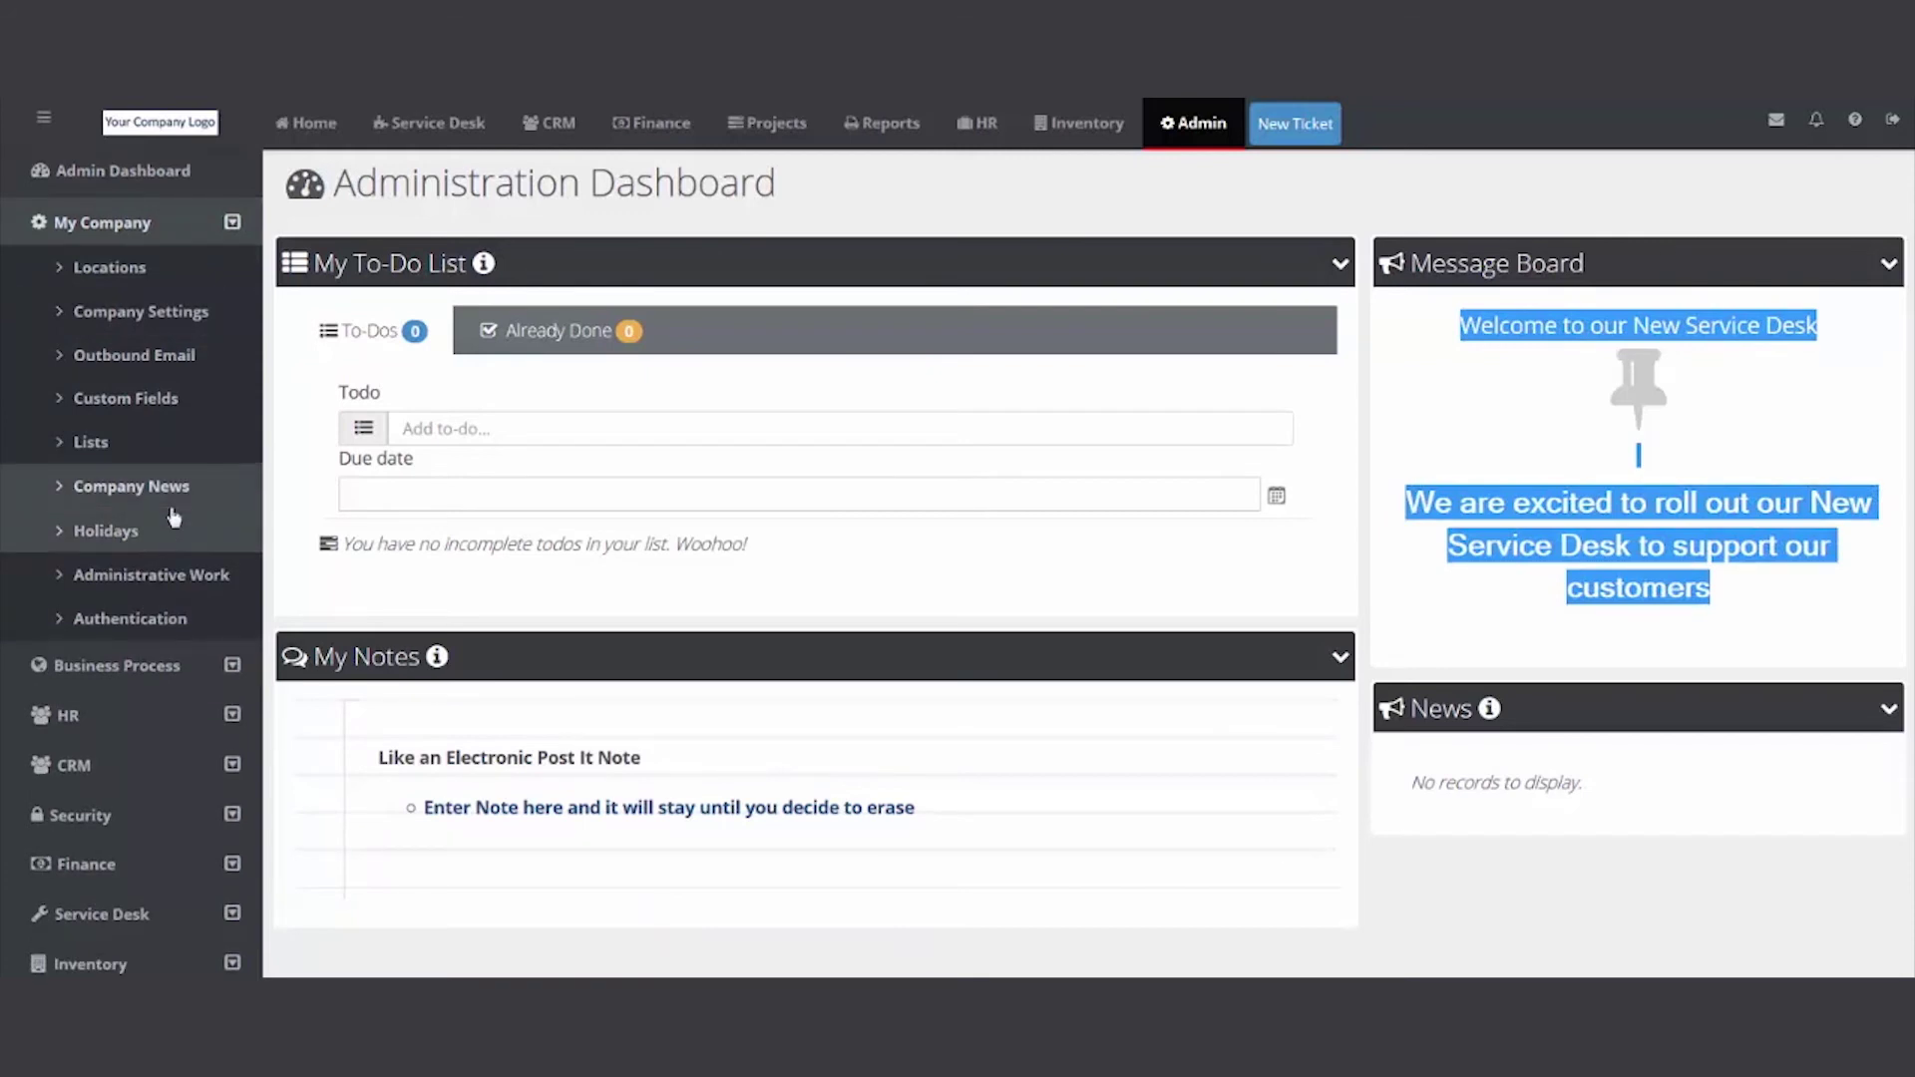
{"action": "left_click", "coordinate": [175, 518]}
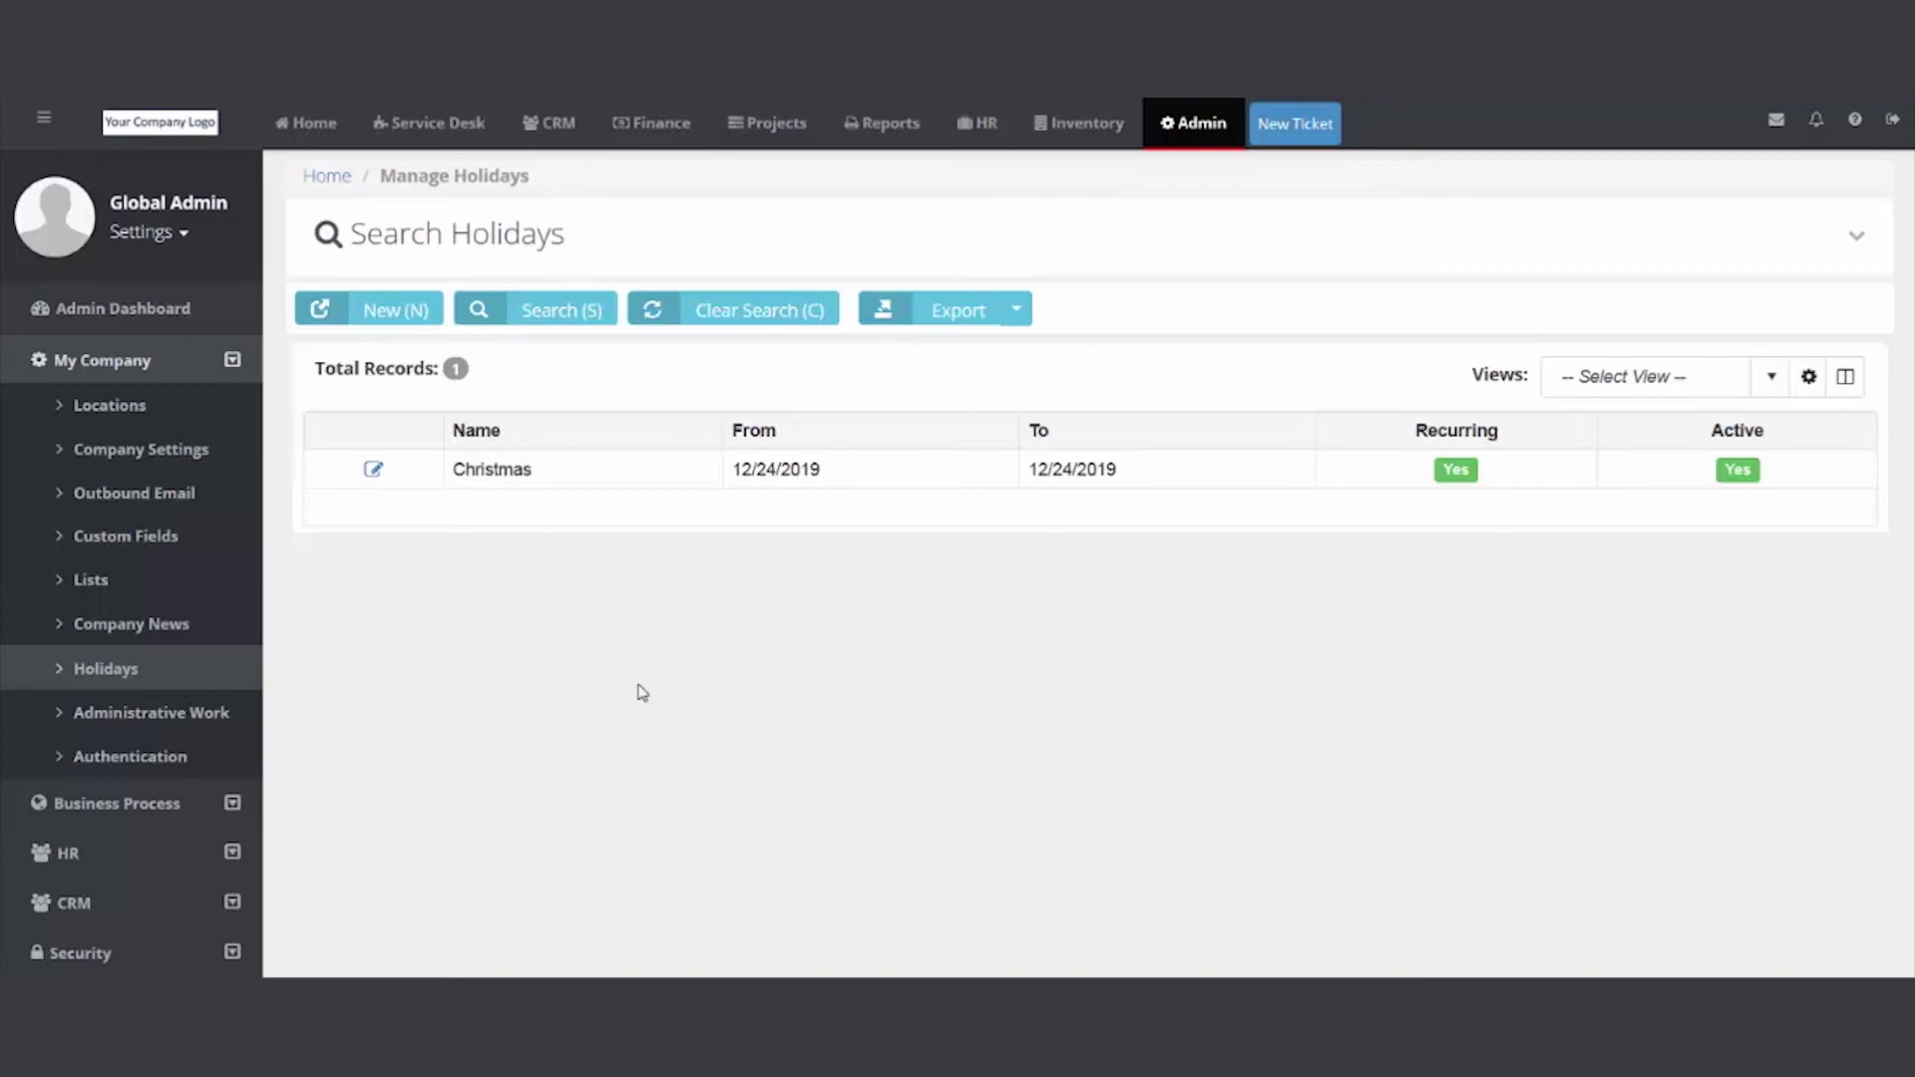
Move from the Christmas holiday list to the Administration Work setup page.
{"action": "left_click", "coordinate": [199, 720]}
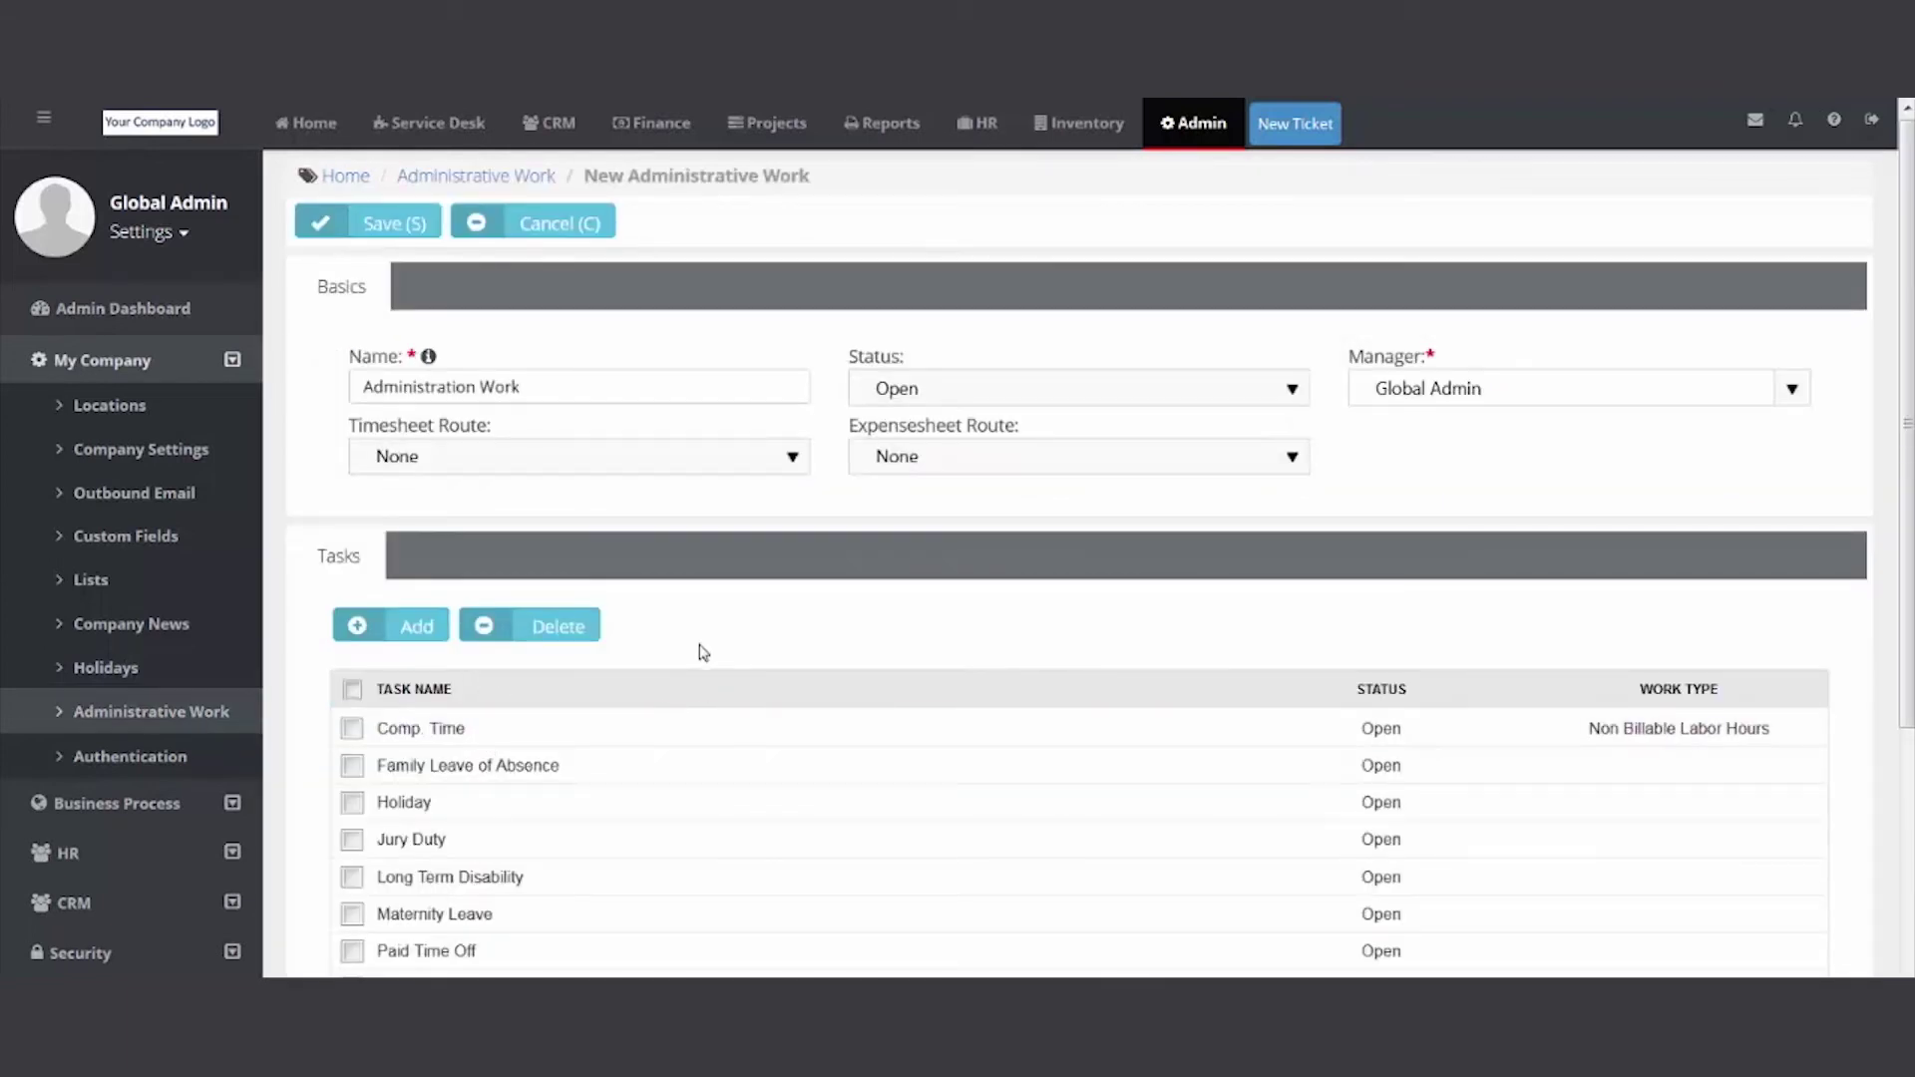
Create the 'Training' administrative task with work type Non Billable Labor Hours and save it.
{"action": "scroll", "coordinate": [668, 653], "scroll_direction": "down", "scroll_amount": 2}
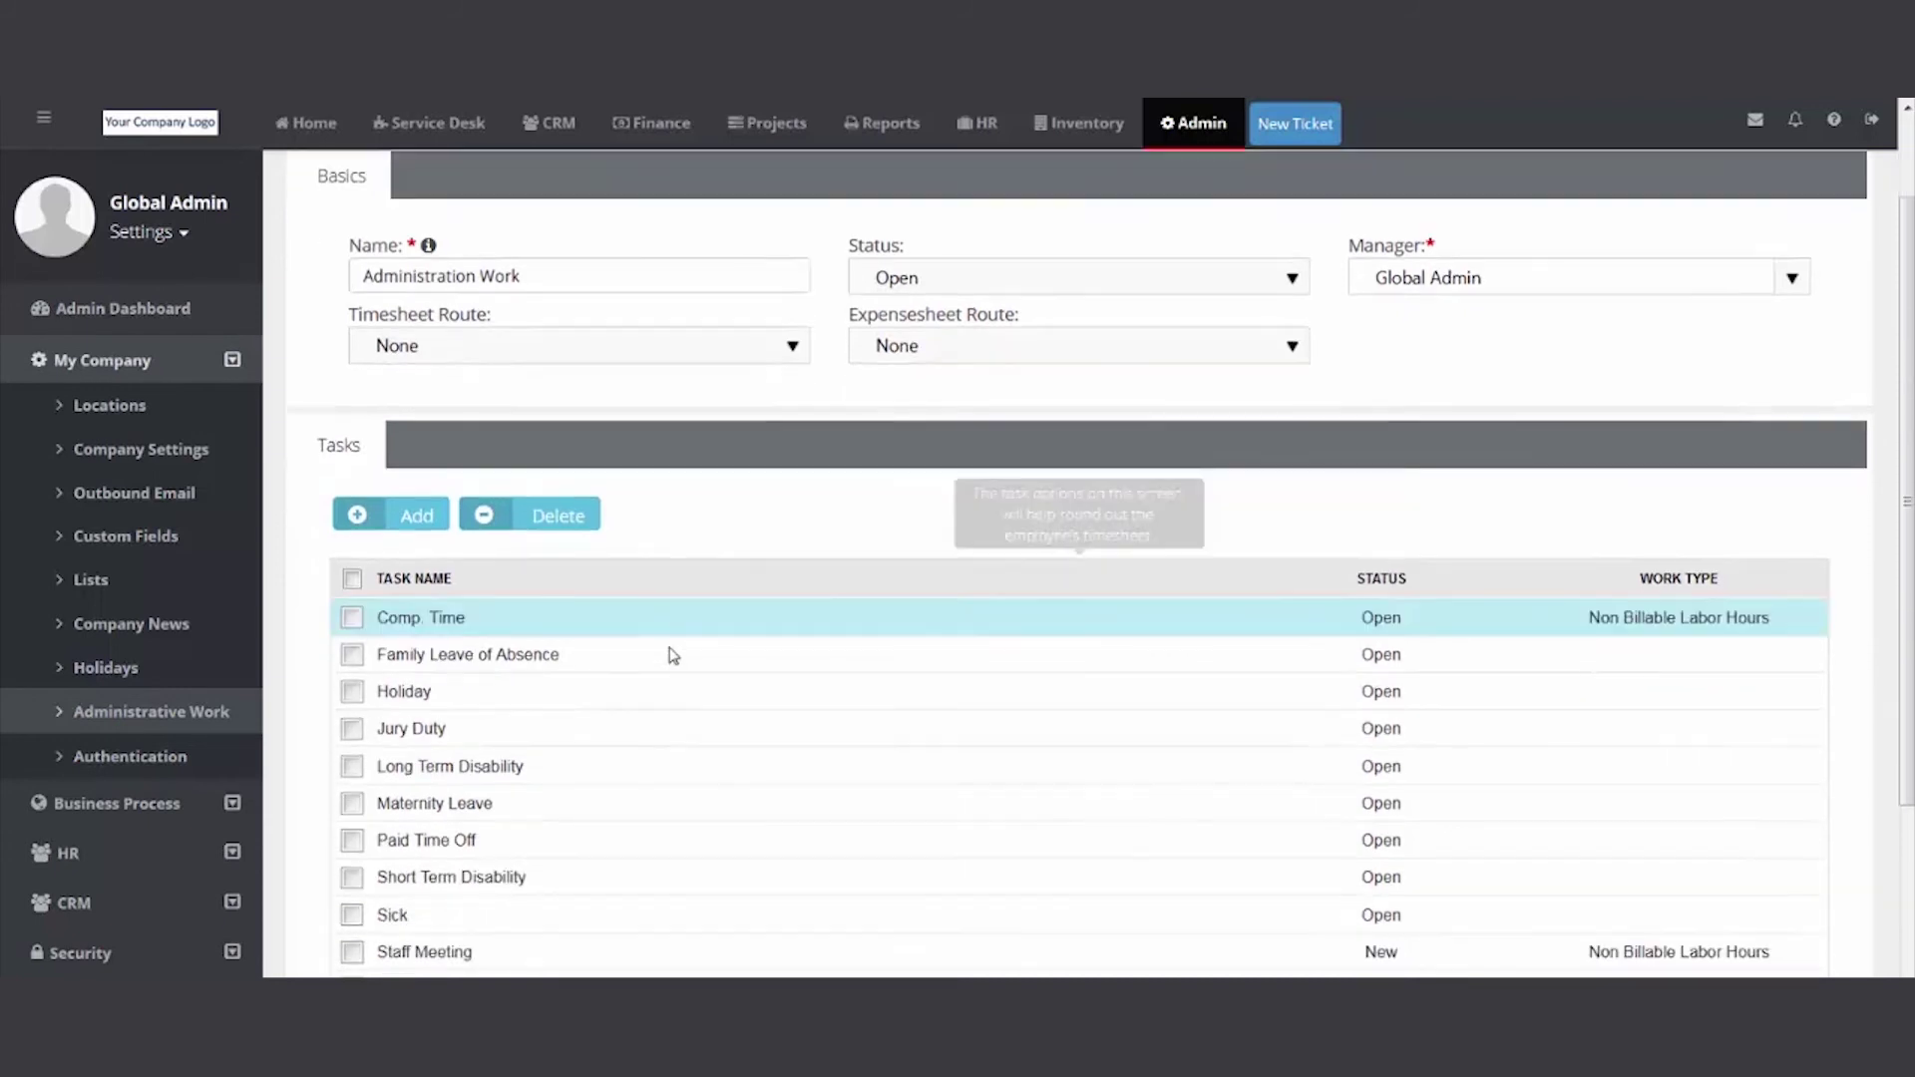
{"action": "scroll", "coordinate": [672, 656], "scroll_direction": "down", "scroll_amount": 2}
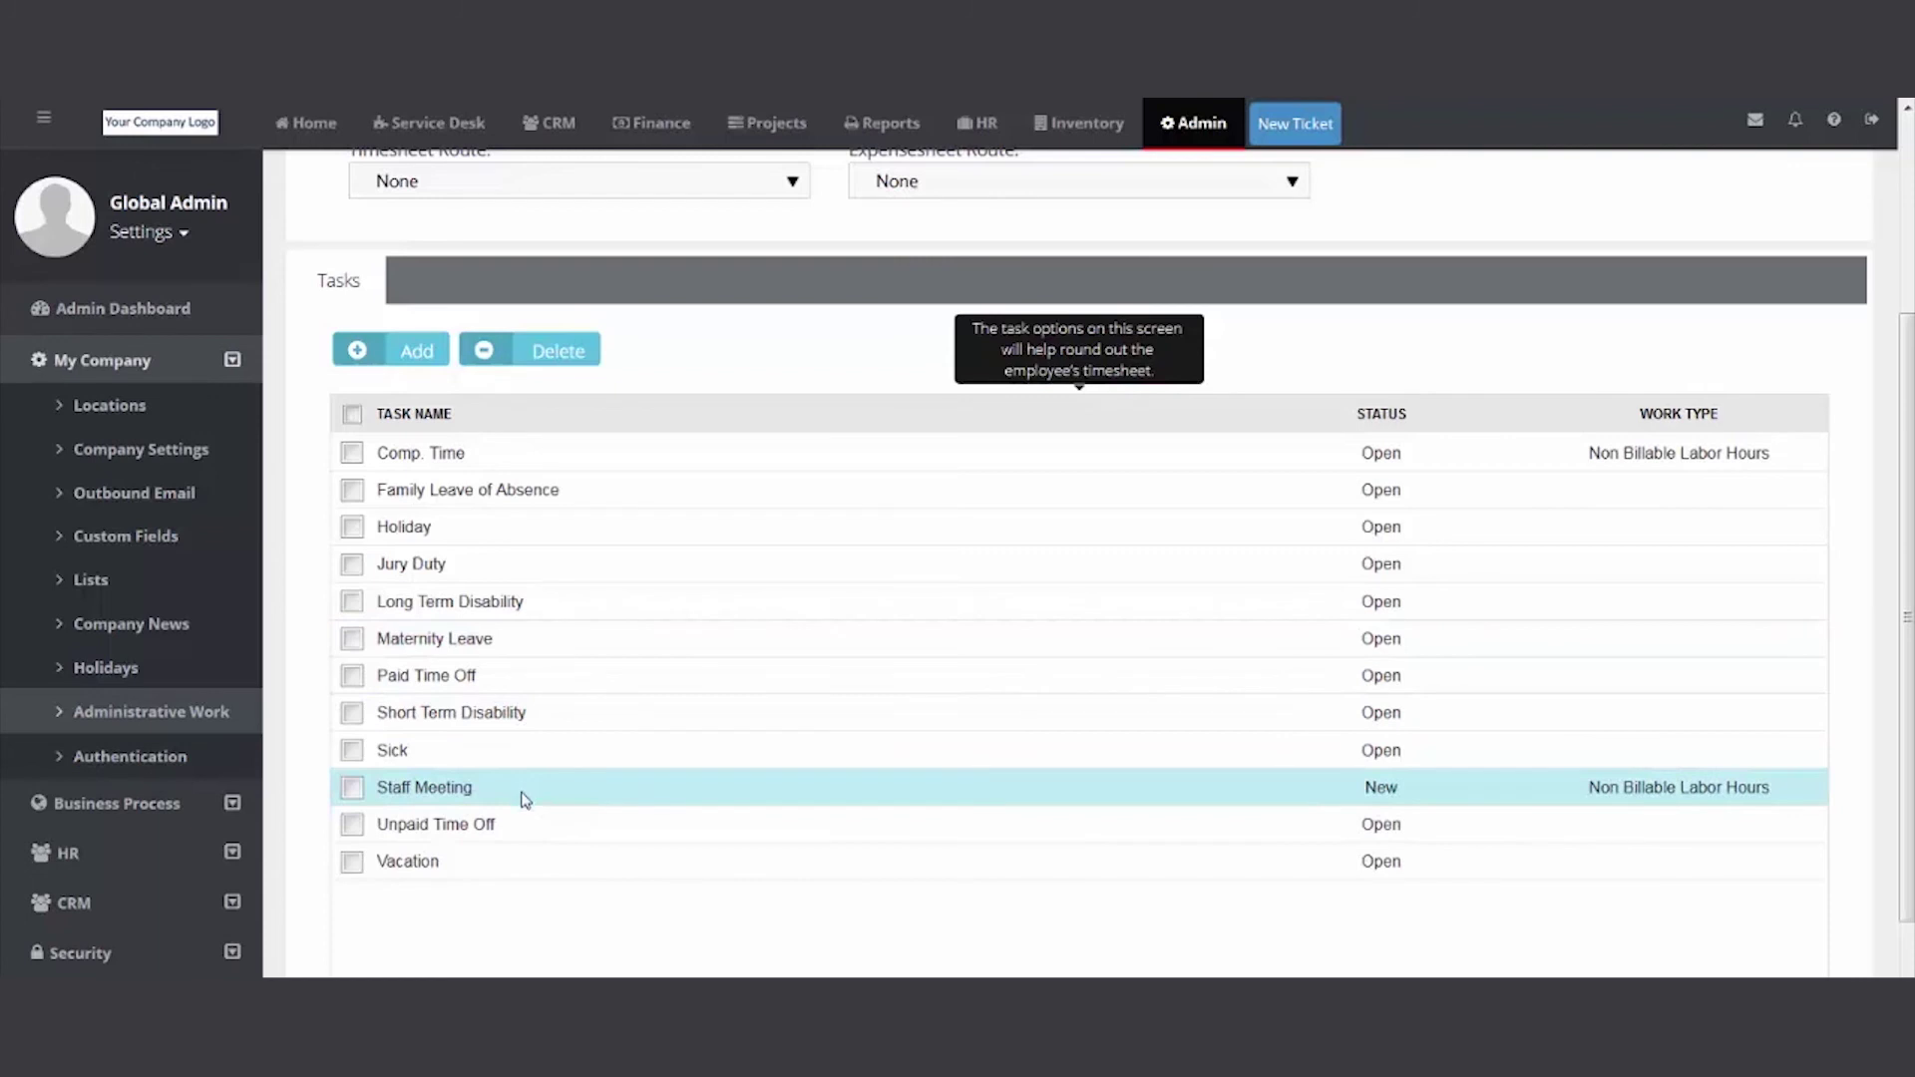
{"action": "left_click", "coordinate": [403, 353]}
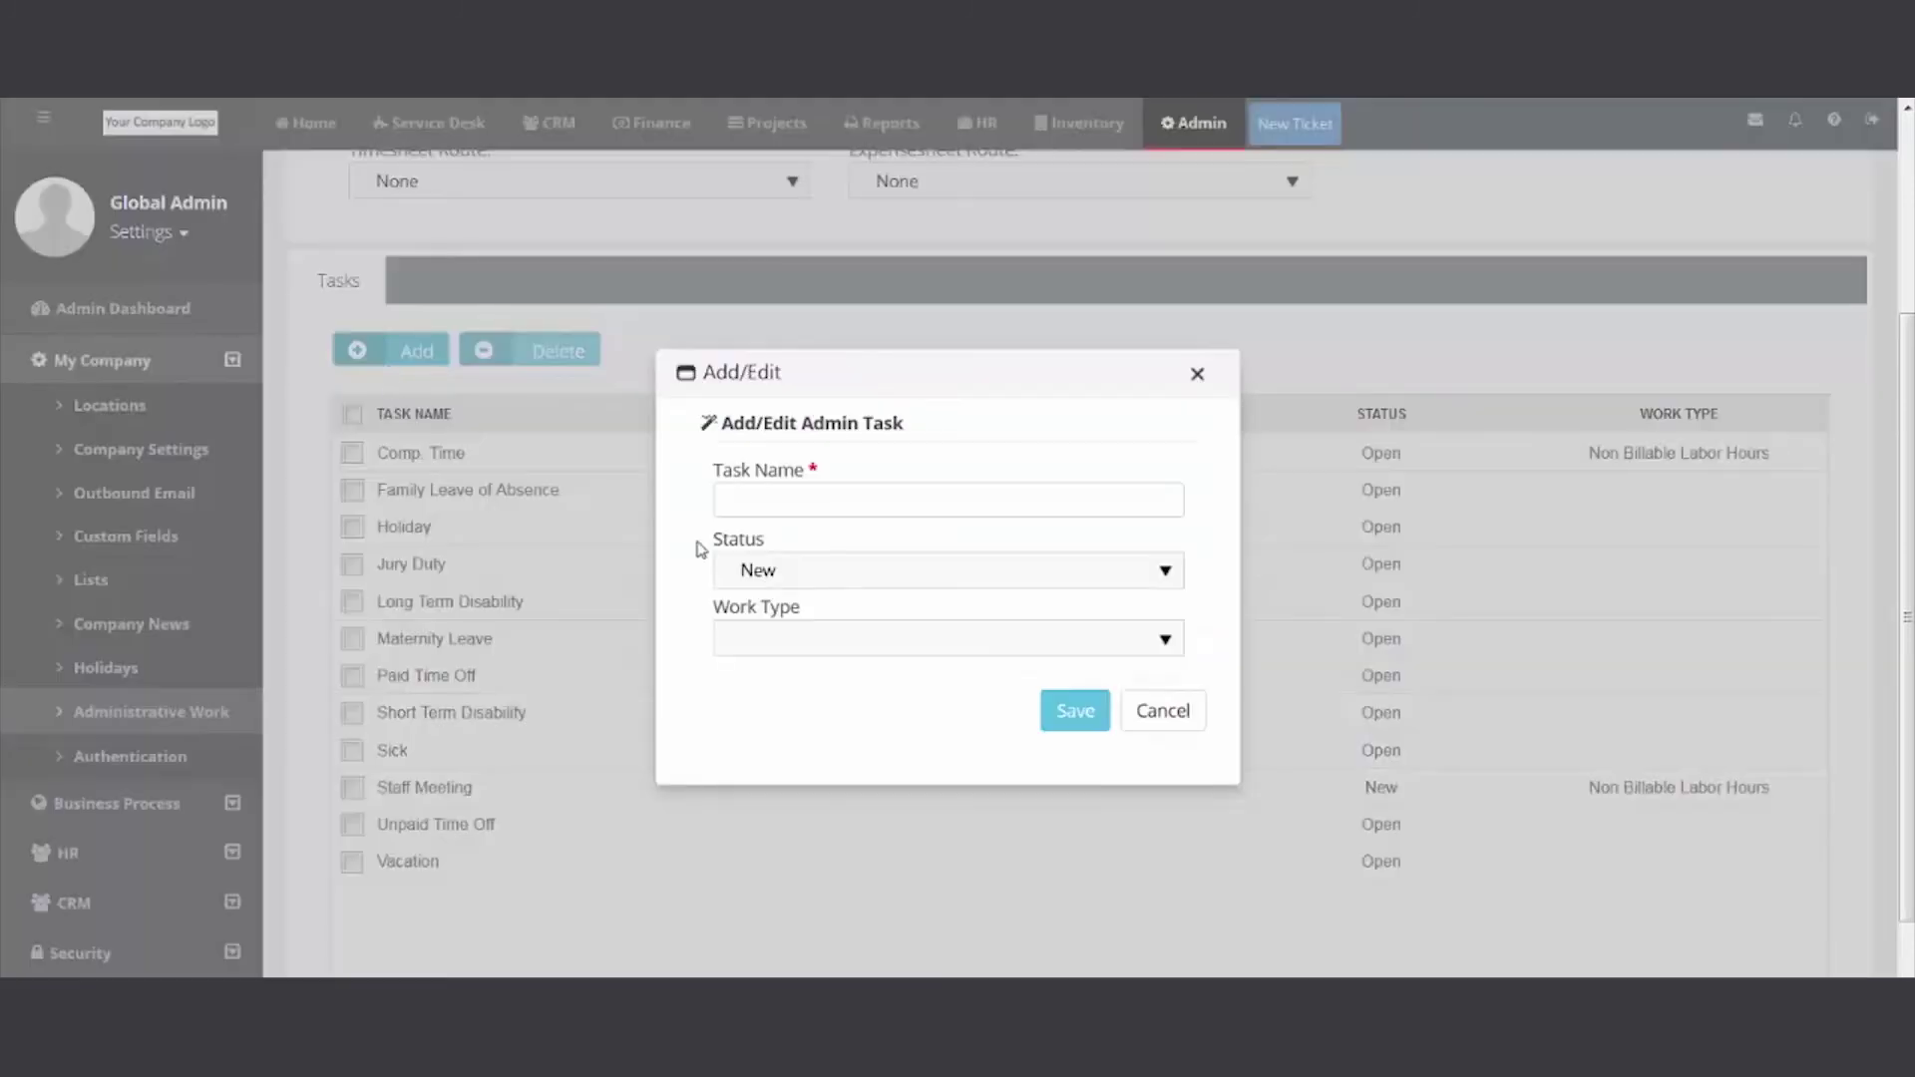
{"action": "left_click", "coordinate": [877, 498]}
{"action": "type", "text": "Training"}
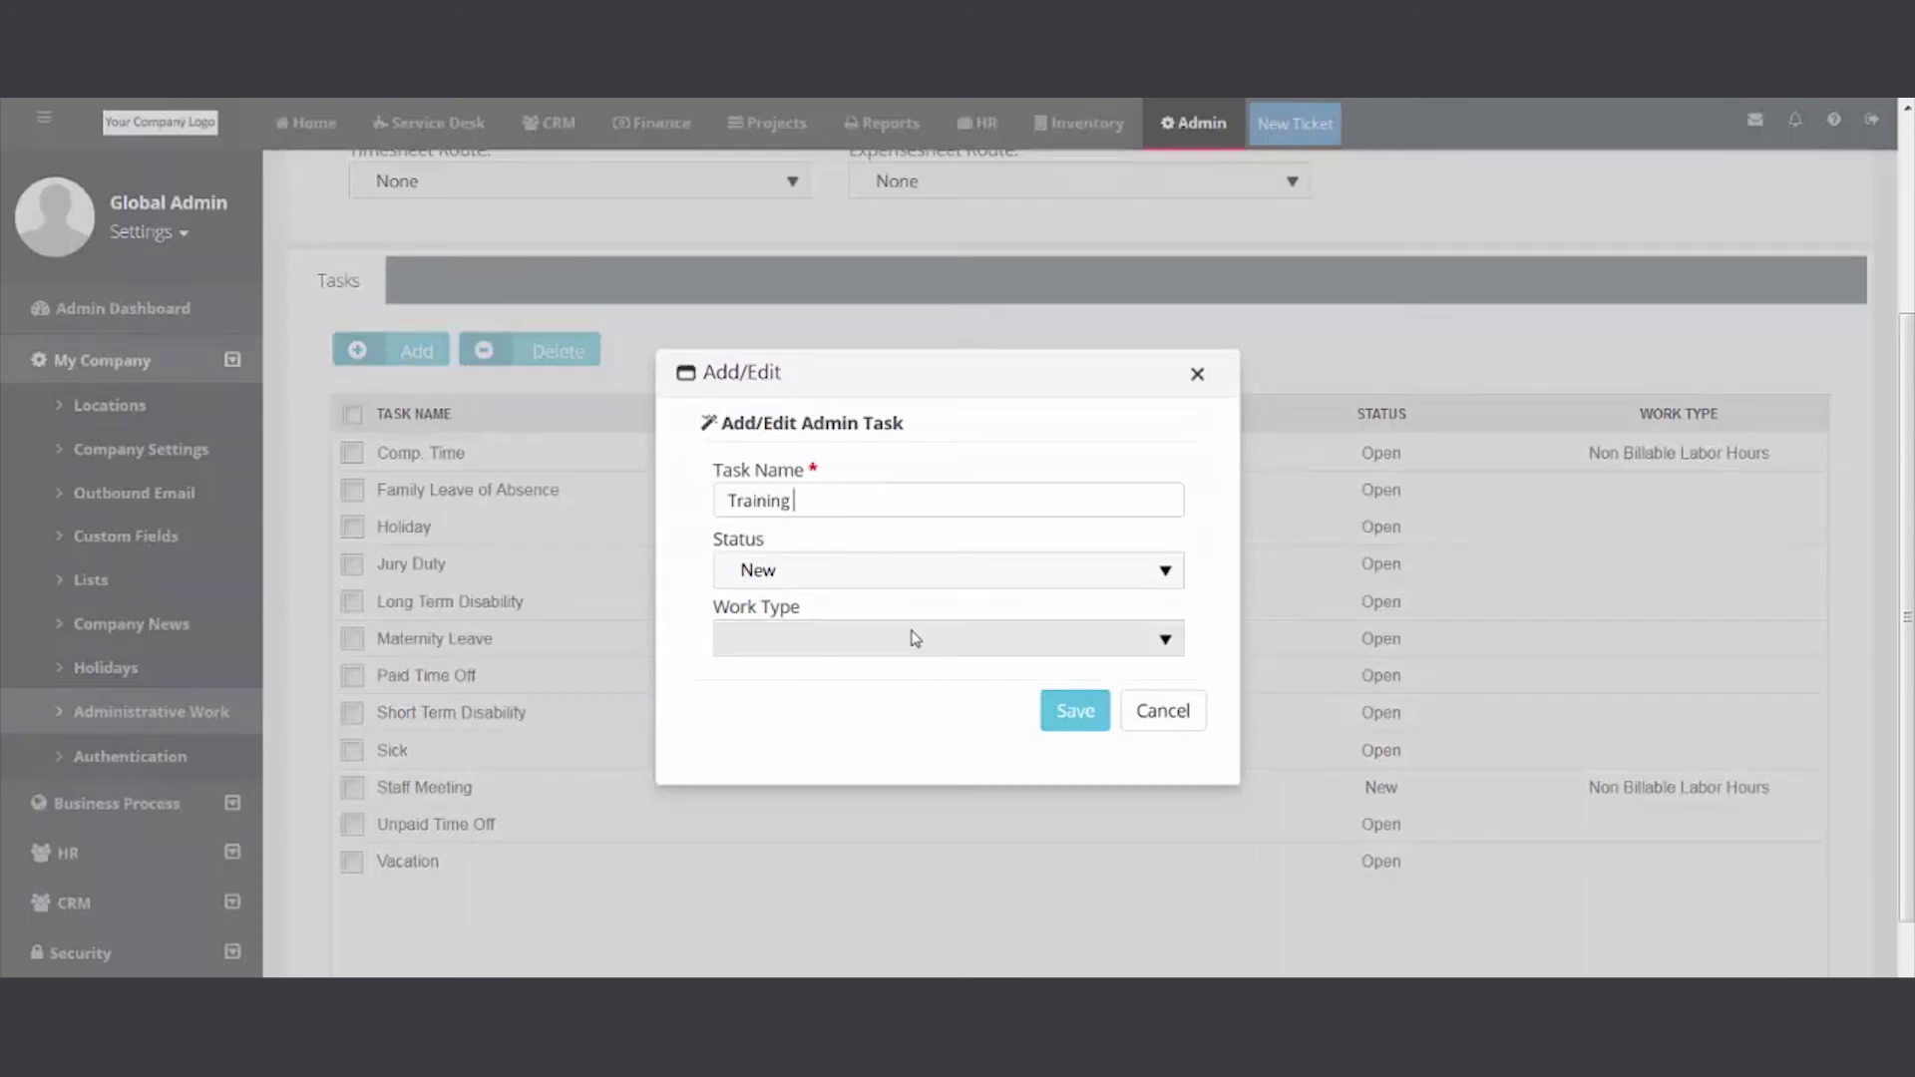
{"action": "left_click", "coordinate": [915, 638]}
{"action": "left_click", "coordinate": [893, 715]}
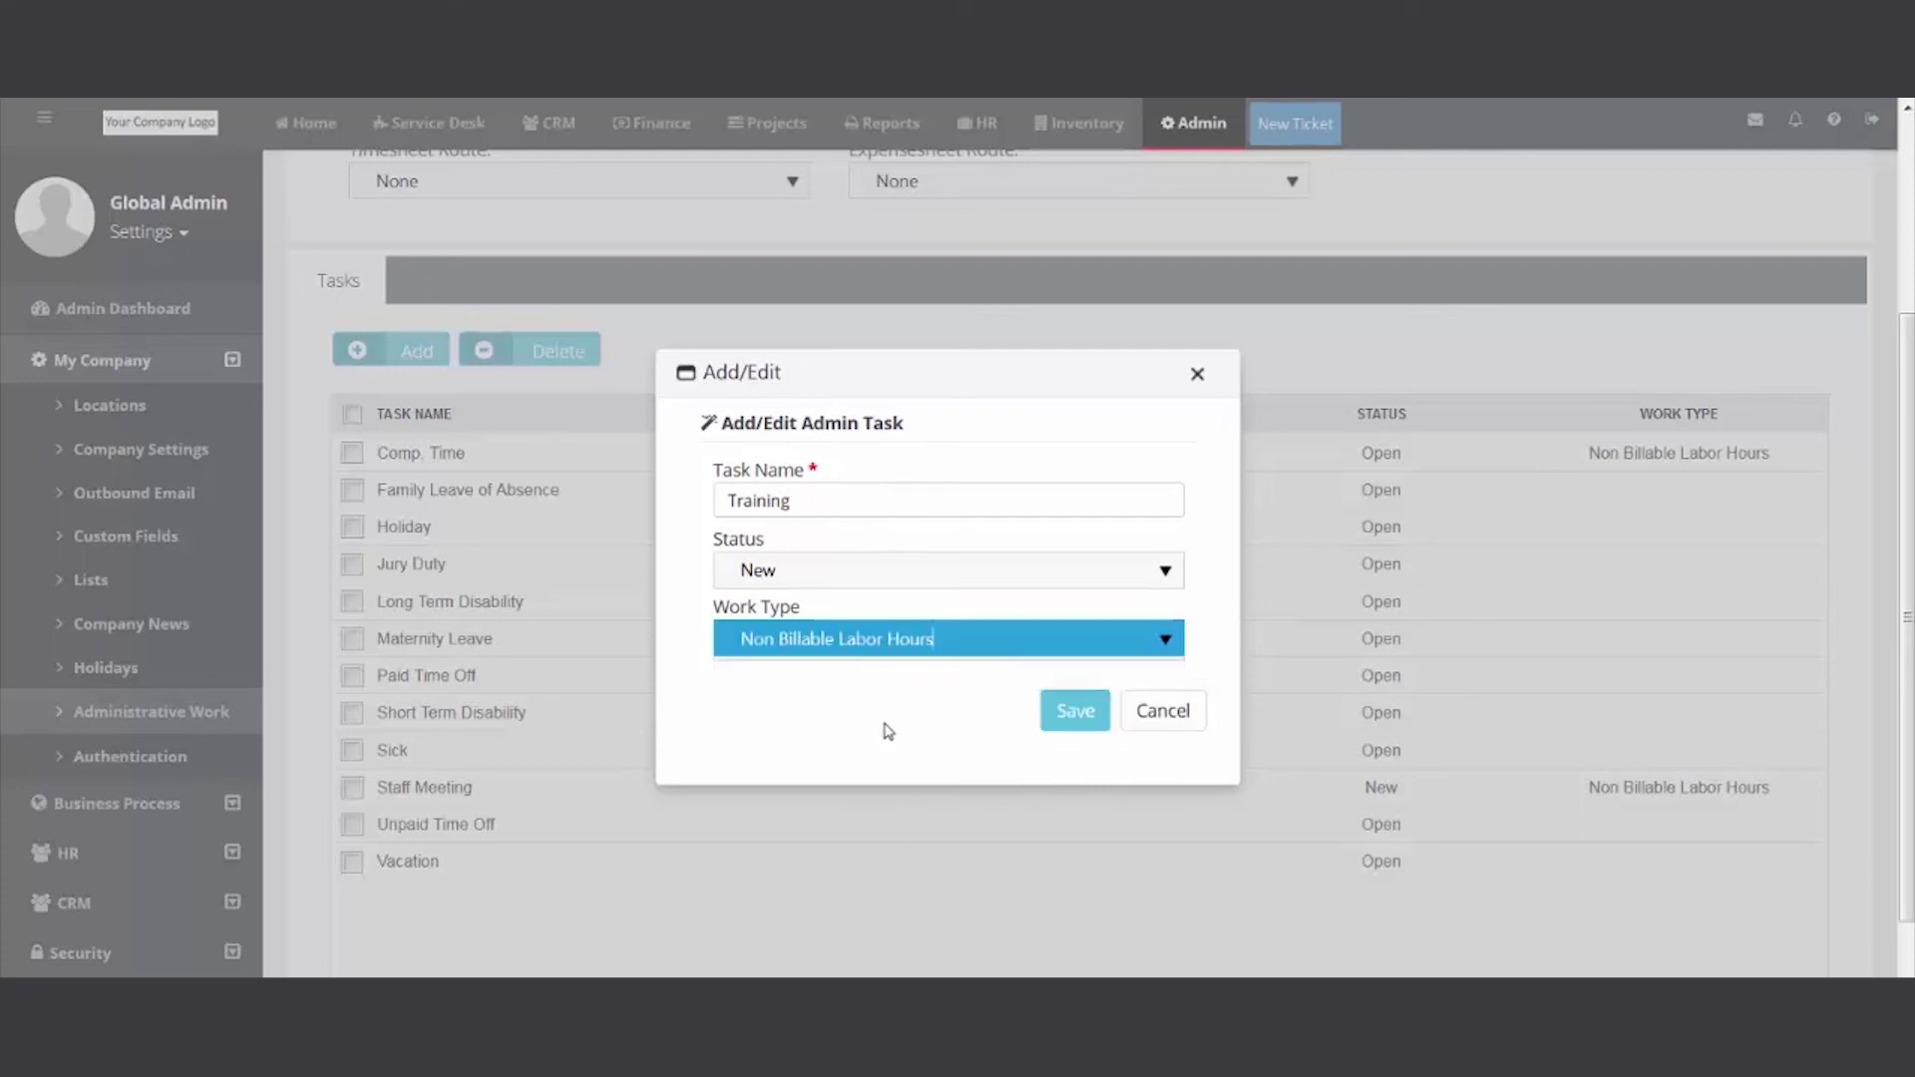
{"action": "left_click", "coordinate": [1070, 714]}
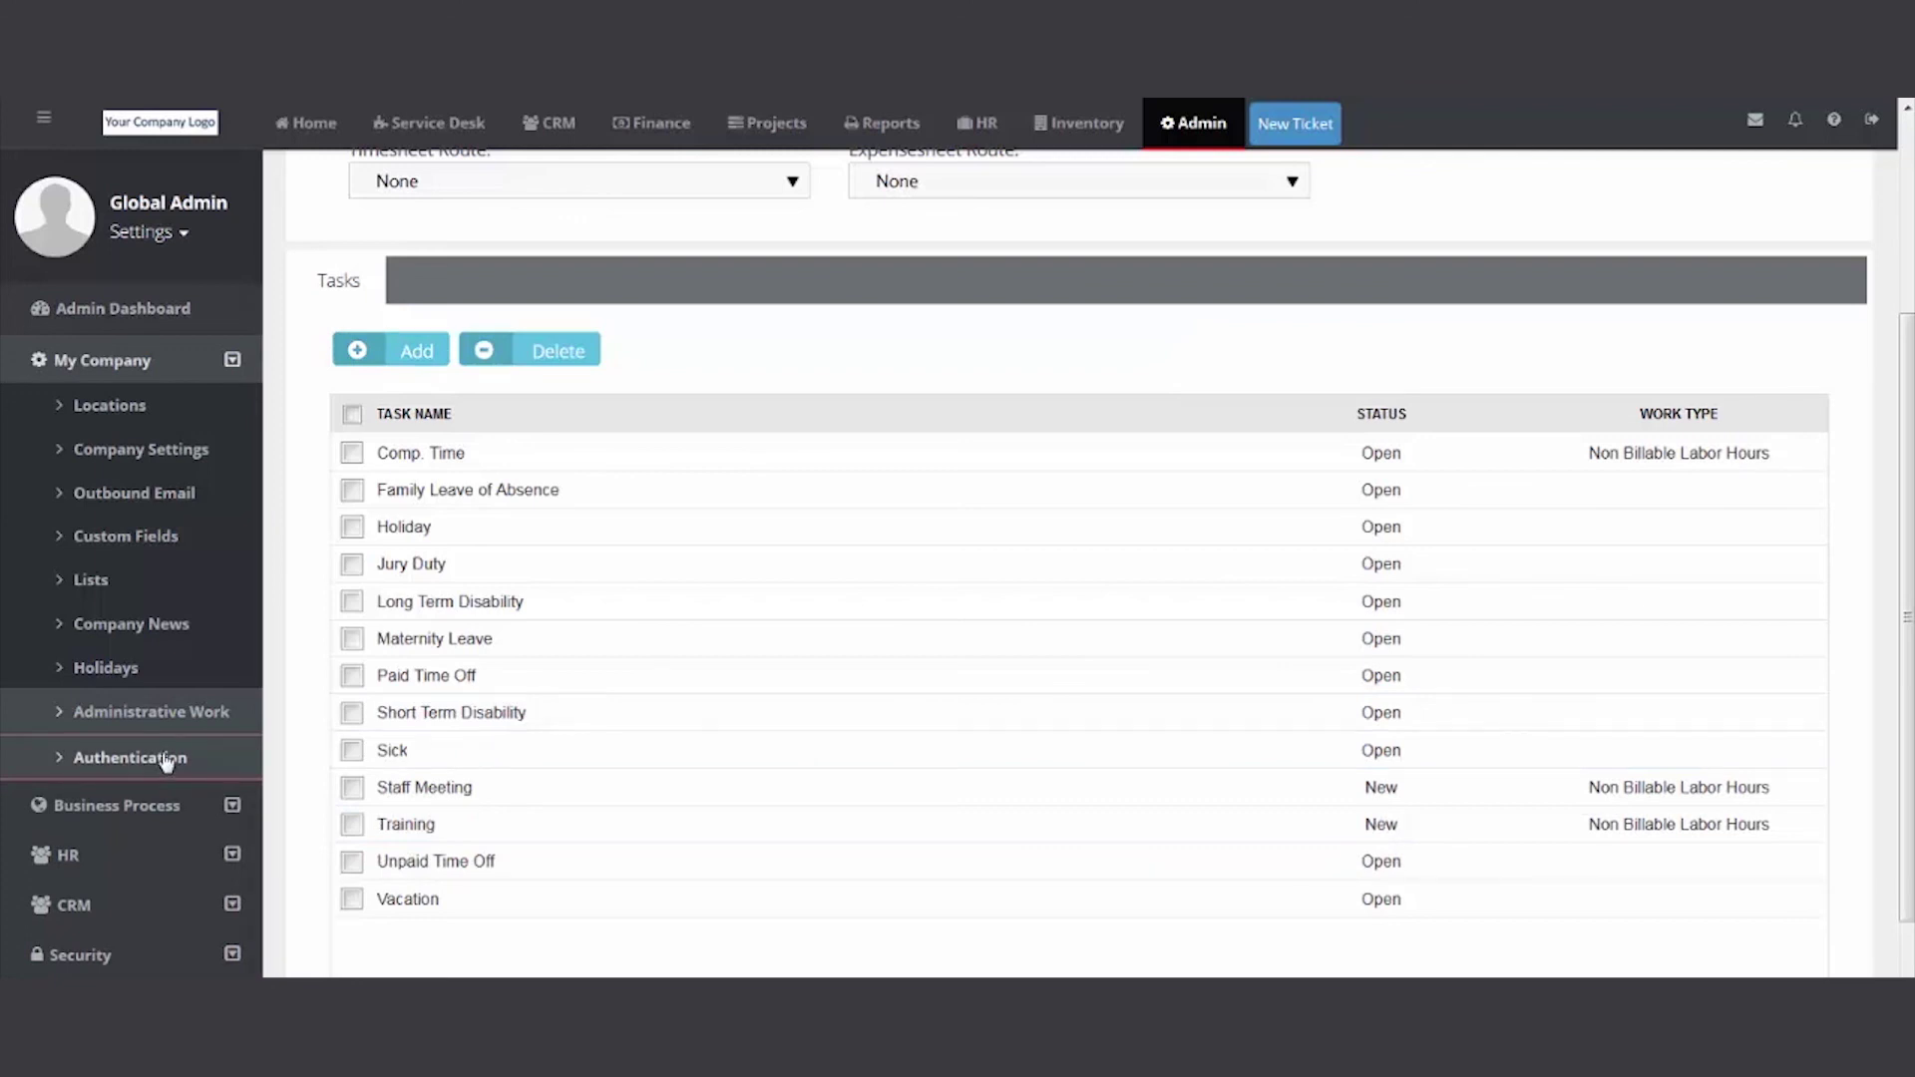
{"action": "left_click", "coordinate": [130, 758]}
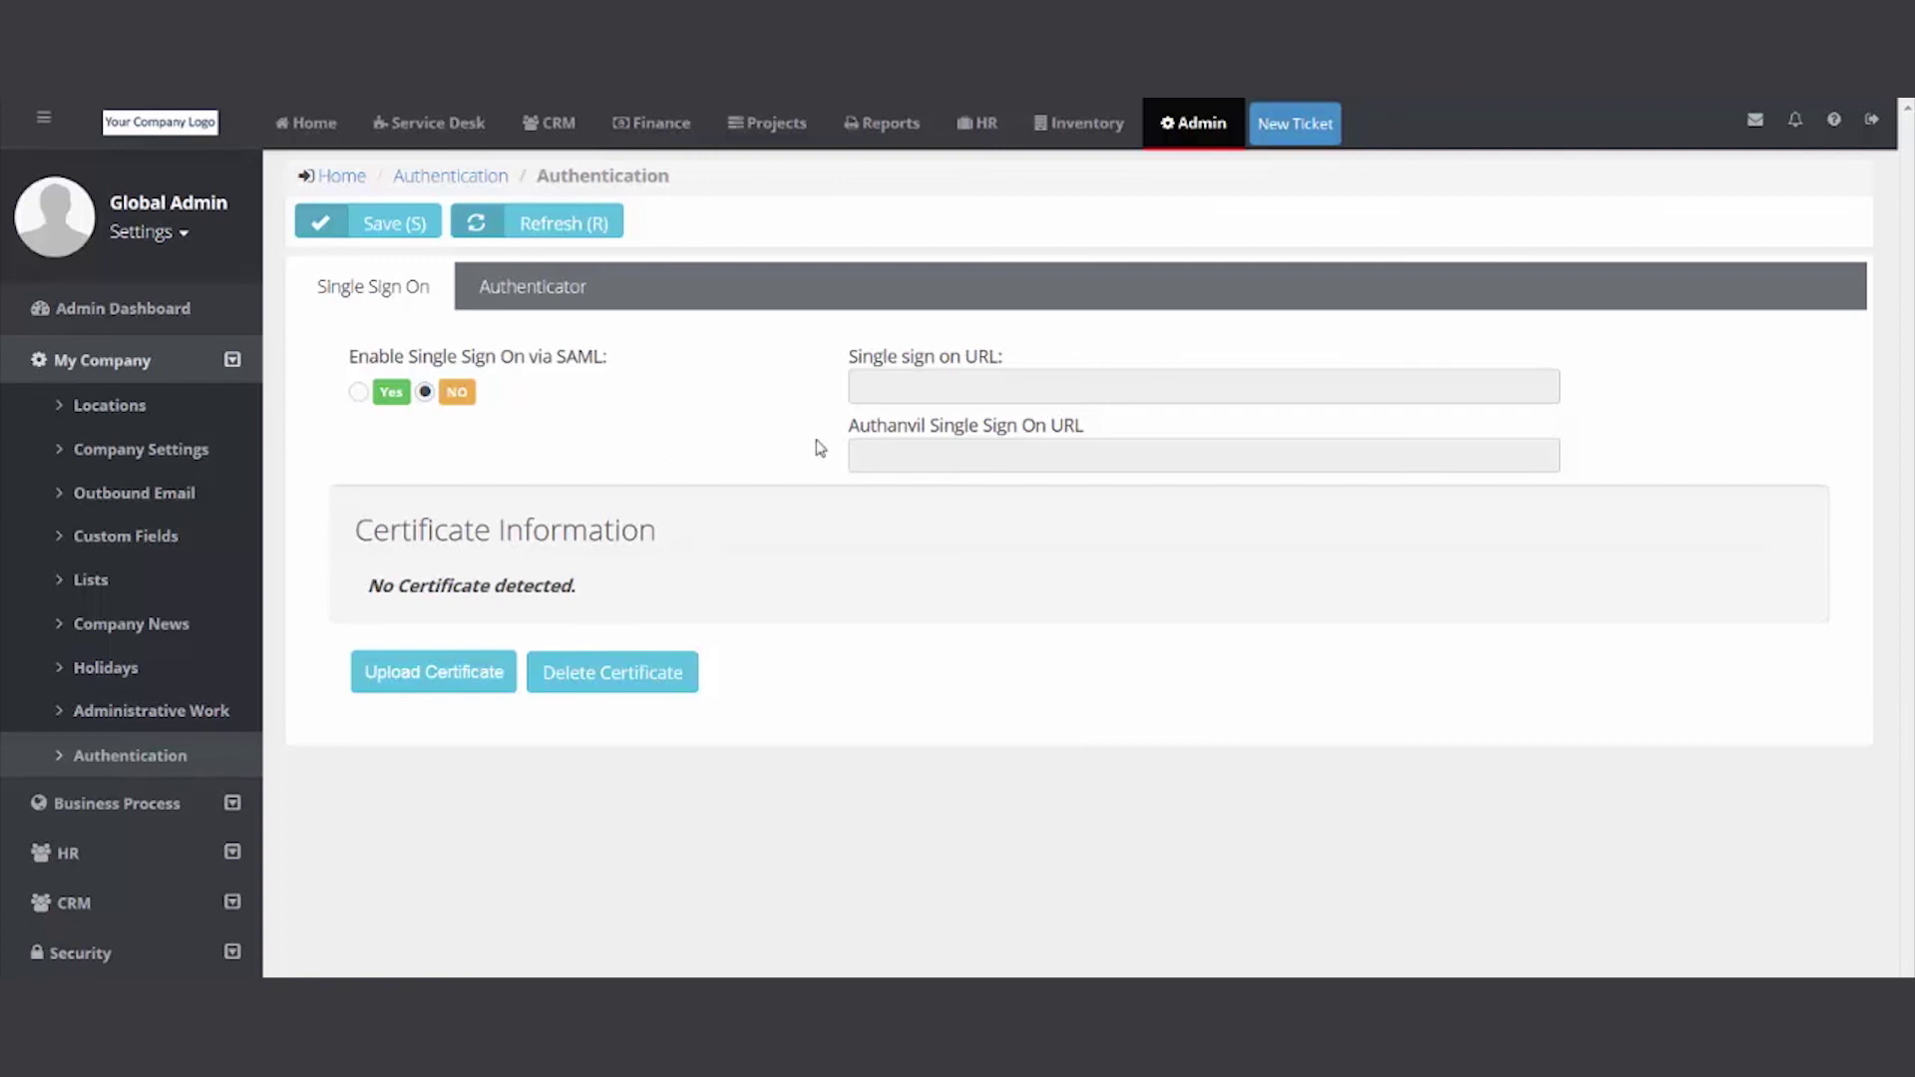
Review the AuthAnvil Authenticator options, then return to Single Sign On, where SAML is set to No.
{"action": "left_click", "coordinate": [521, 302]}
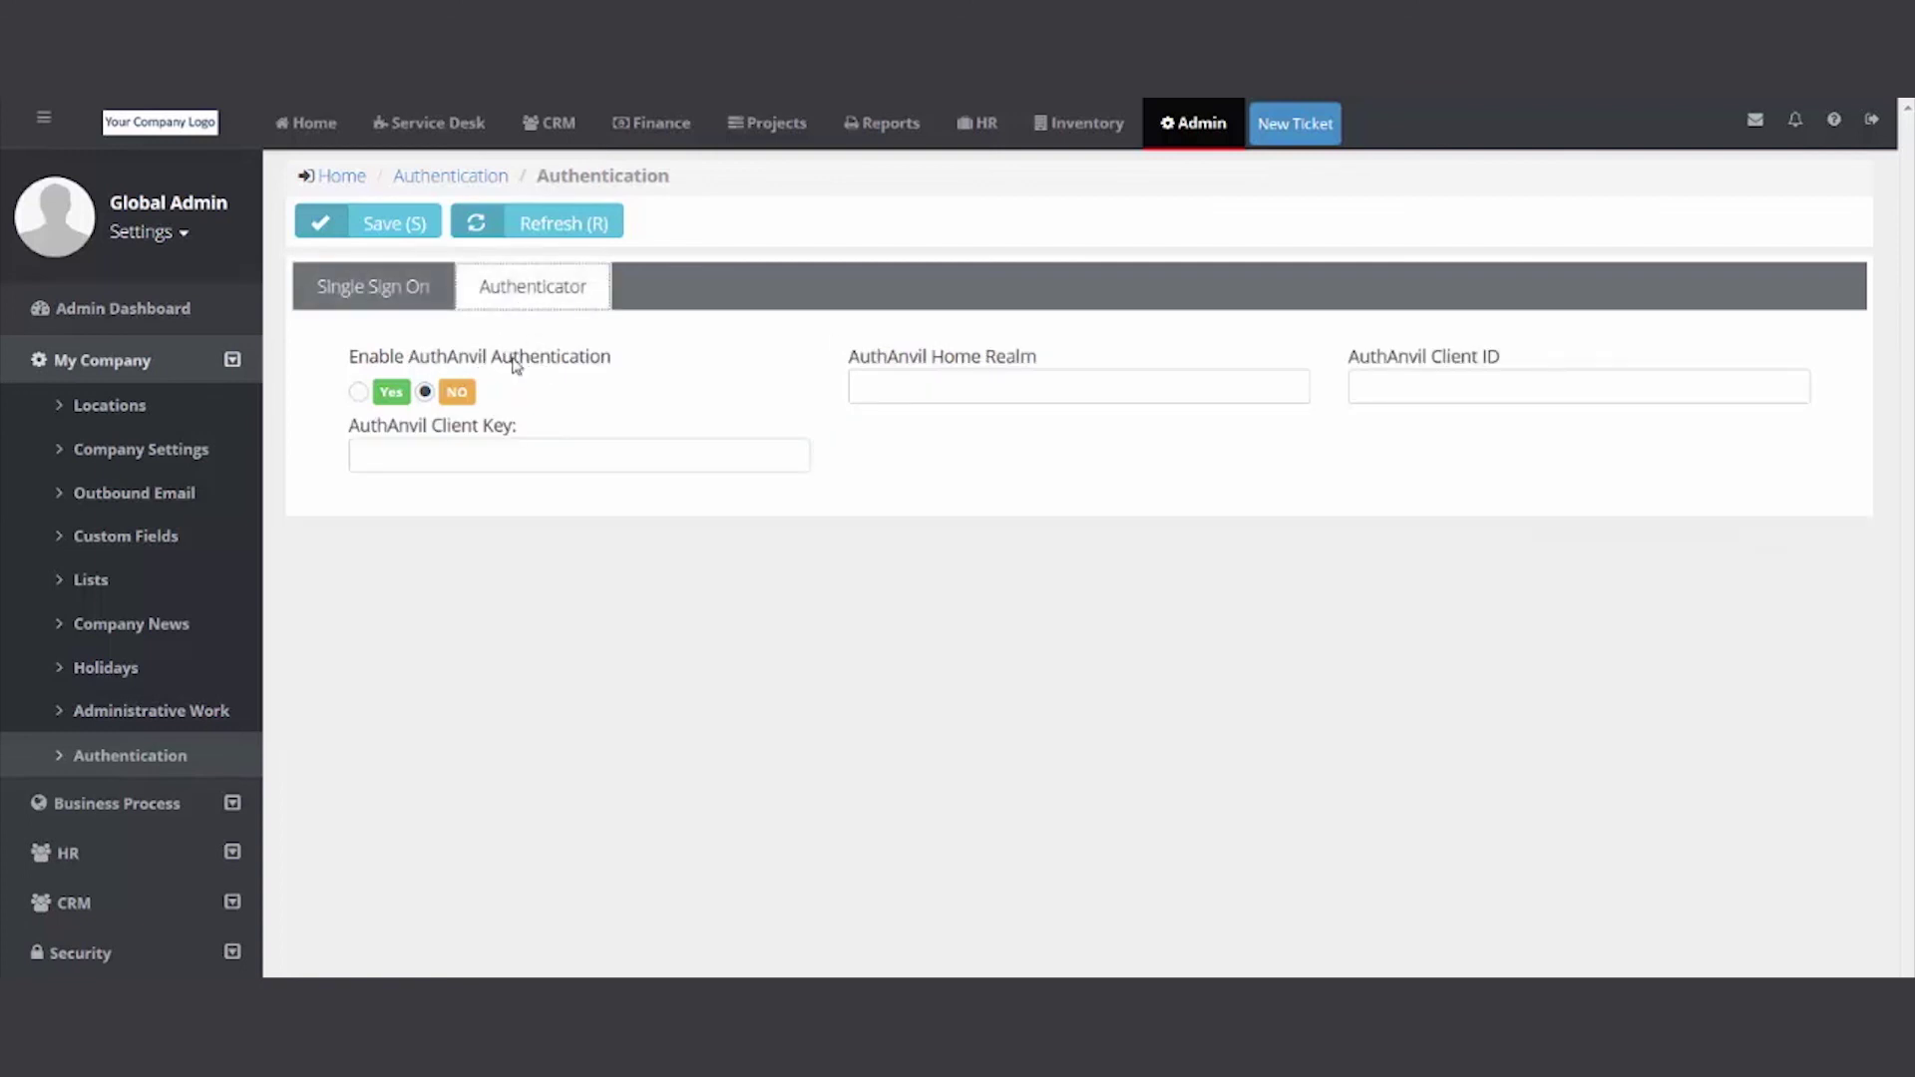
{"action": "left_click", "coordinate": [406, 297]}
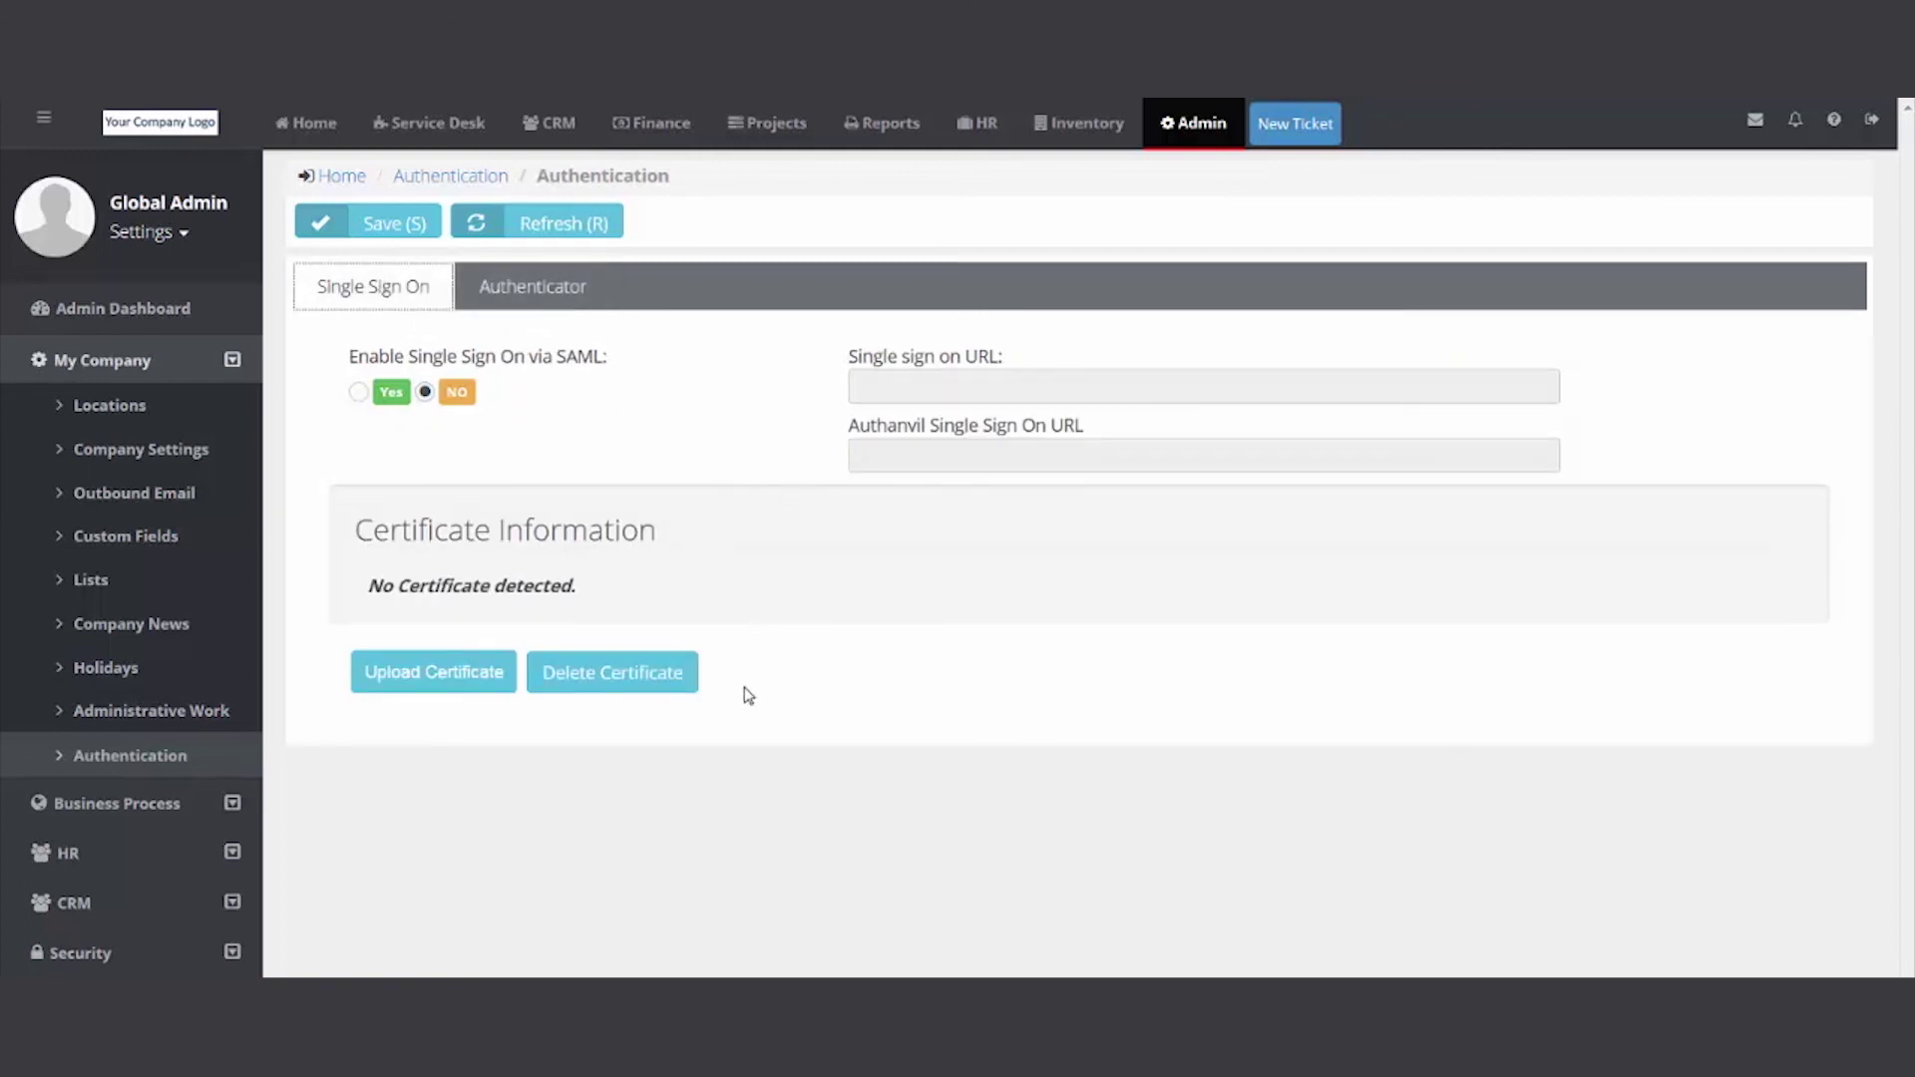